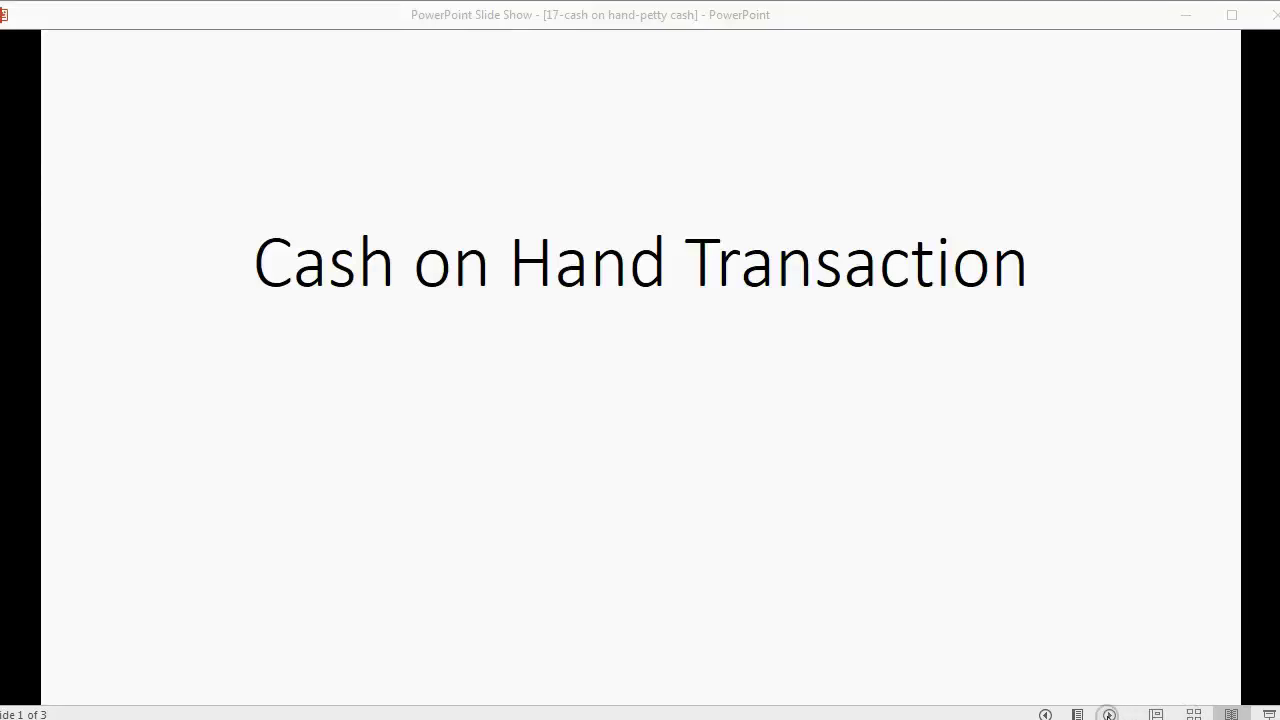
Advance the slide show from the title slide to slide 2, 'Spending Cash from a cash fund'
{"action": "left_click", "coordinate": [1109, 714]}
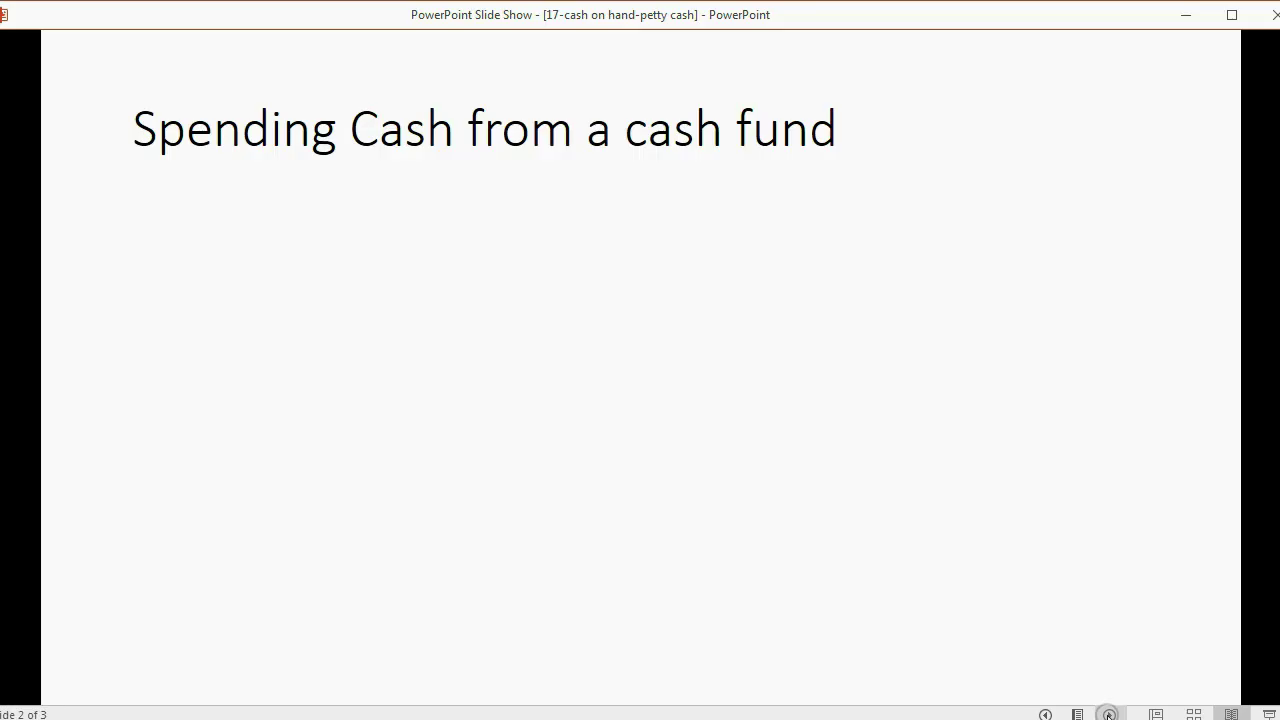
Reveal all petty-cash bullets, then show the 'For Example' slide's check #4 for $500
{"action": "left_click", "coordinate": [1108, 714]}
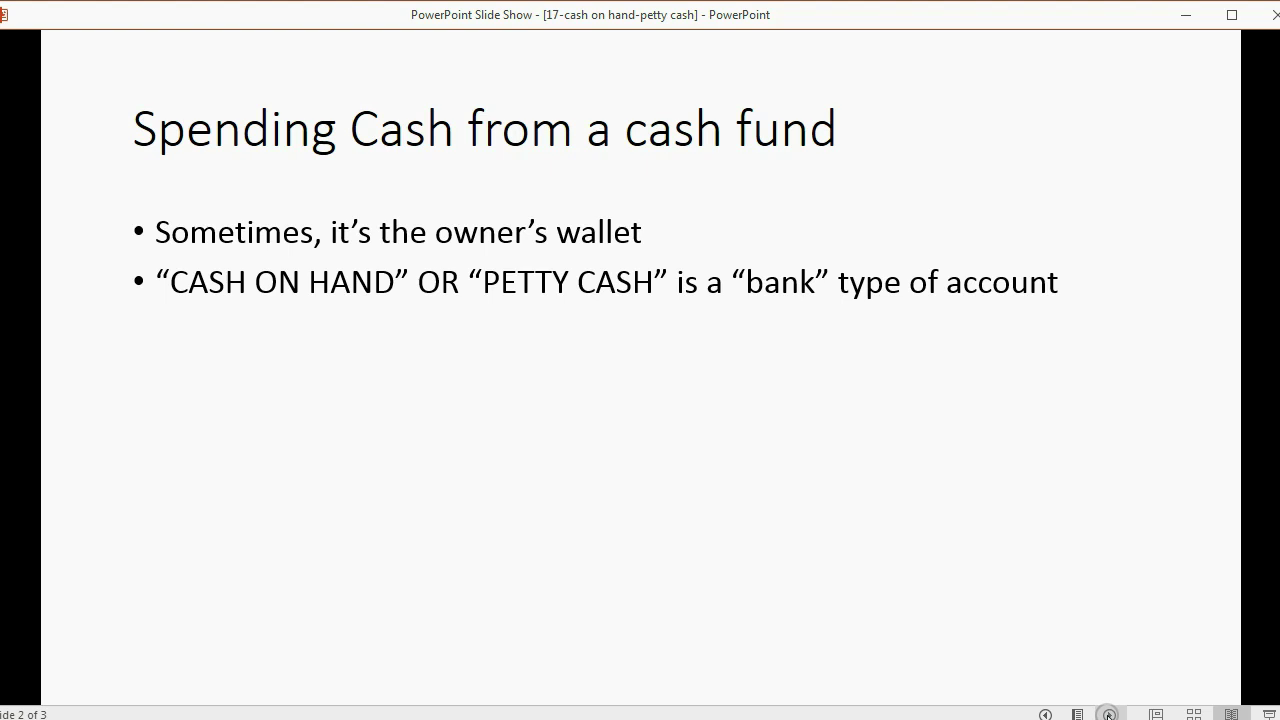
{"action": "left_click", "coordinate": [1108, 714]}
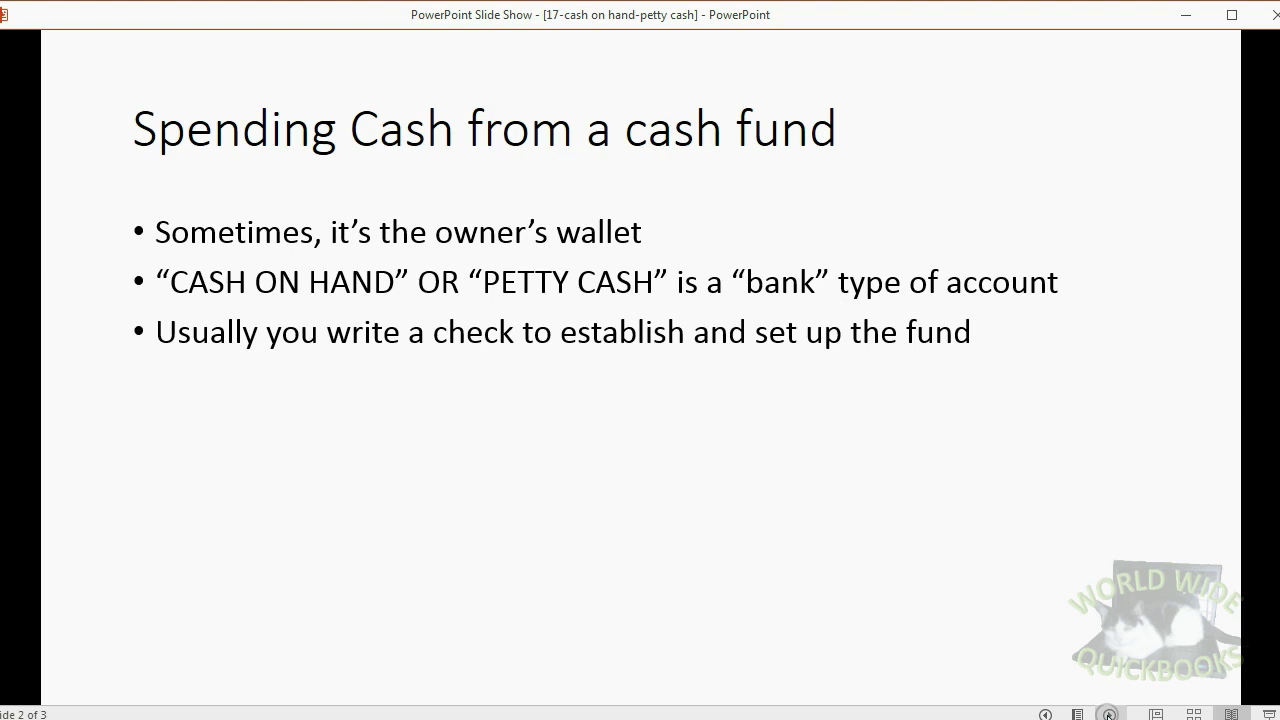
{"action": "left_click", "coordinate": [1108, 714]}
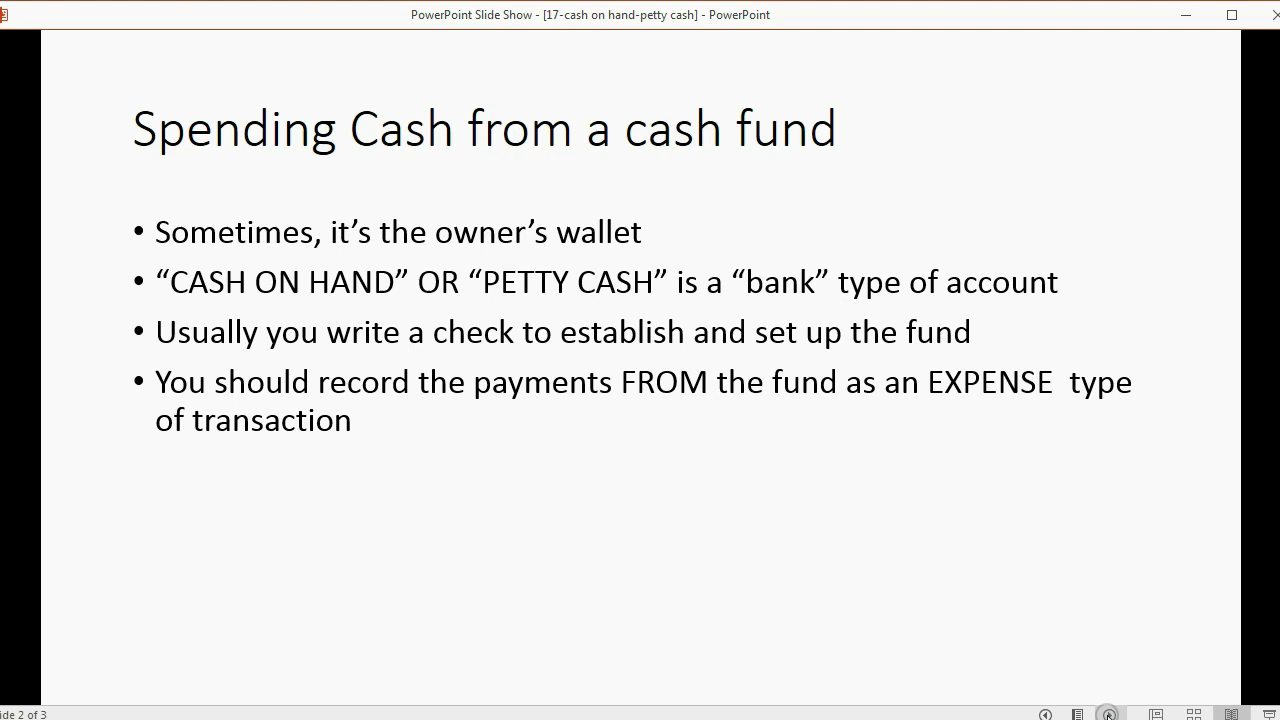
{"action": "left_click", "coordinate": [1108, 714]}
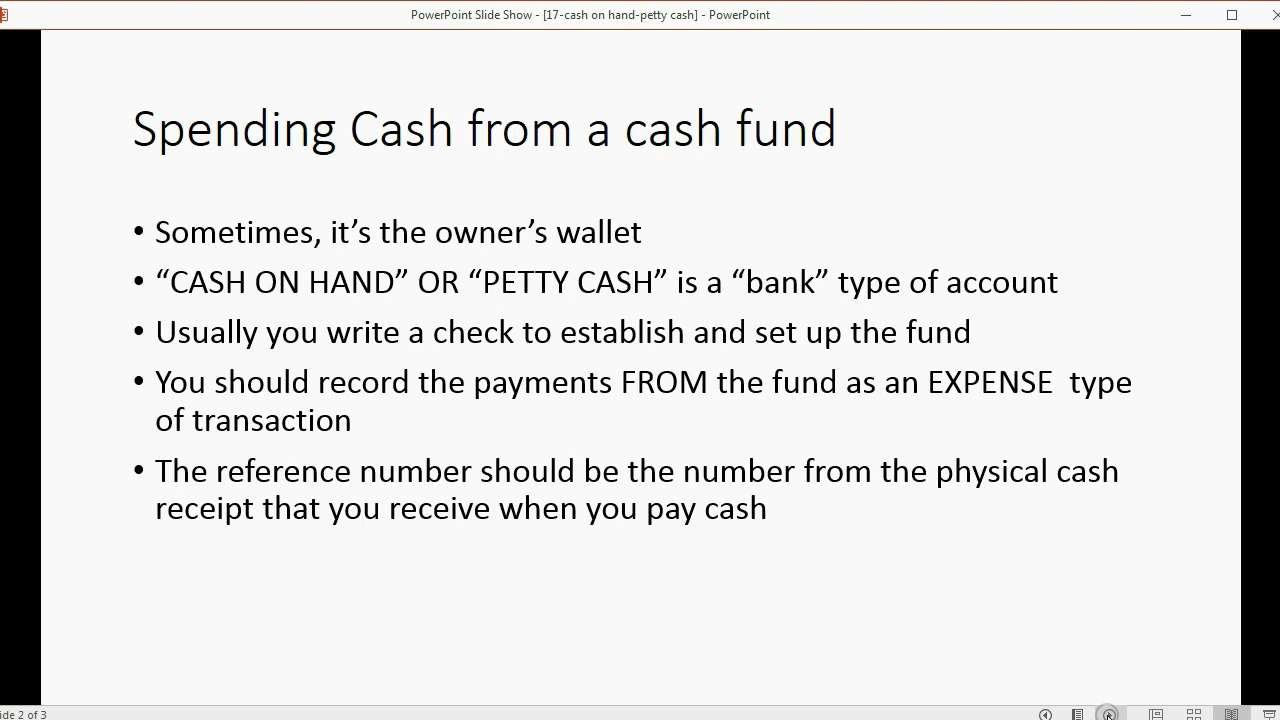
{"action": "left_click", "coordinate": [1108, 714]}
{"action": "left_click", "coordinate": [1108, 714]}
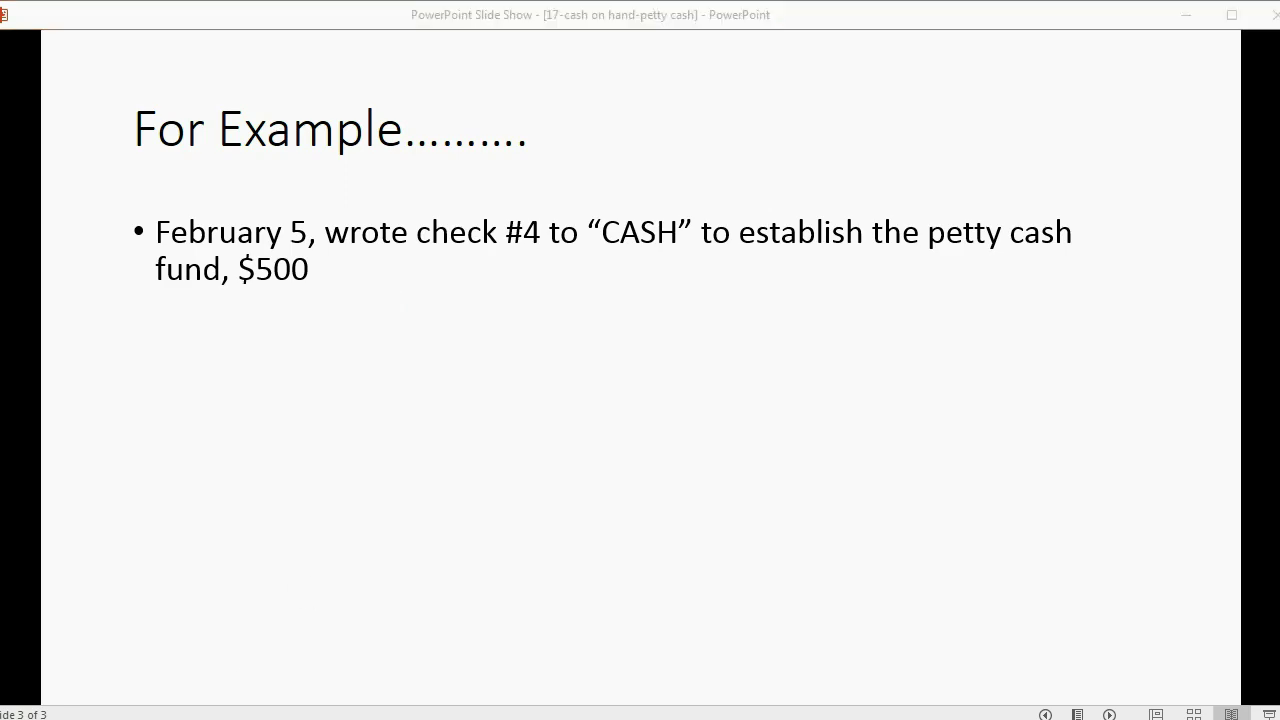
Switch to QuickBooks and open the Chart of Accounts from the gear menu
{"action": "key", "text": "alt+Tab"}
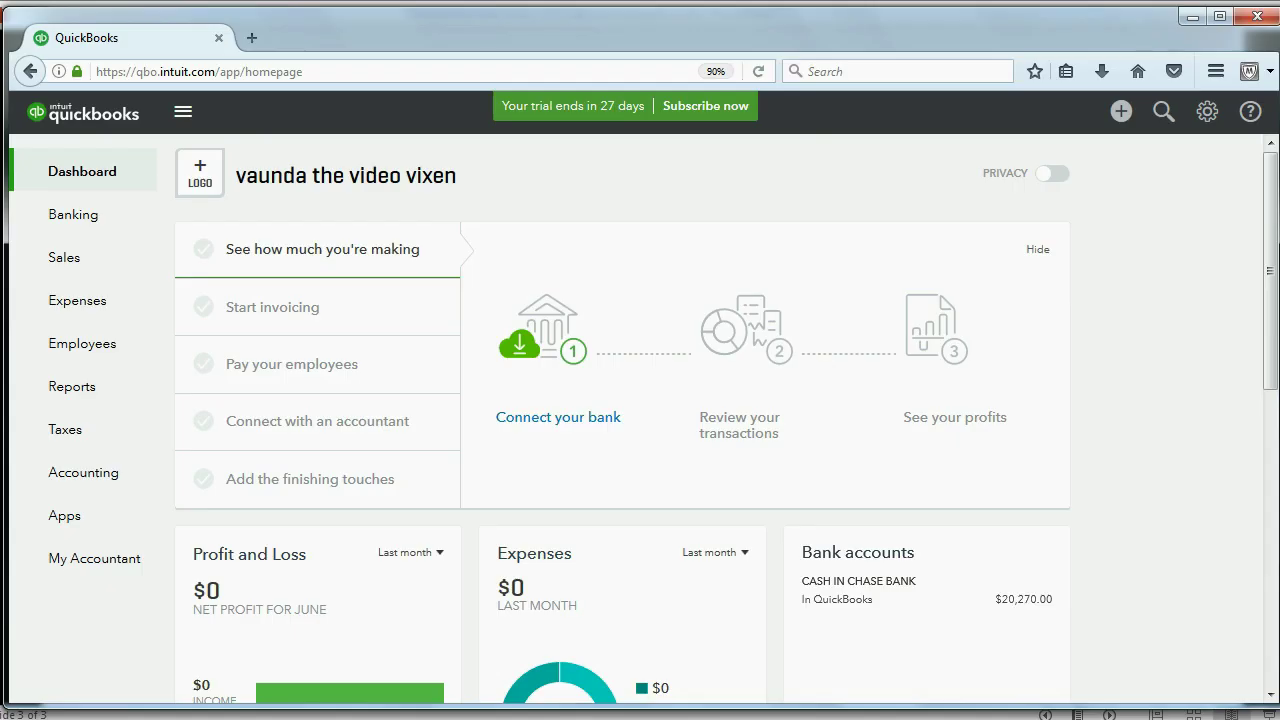
{"action": "left_click", "coordinate": [1205, 120]}
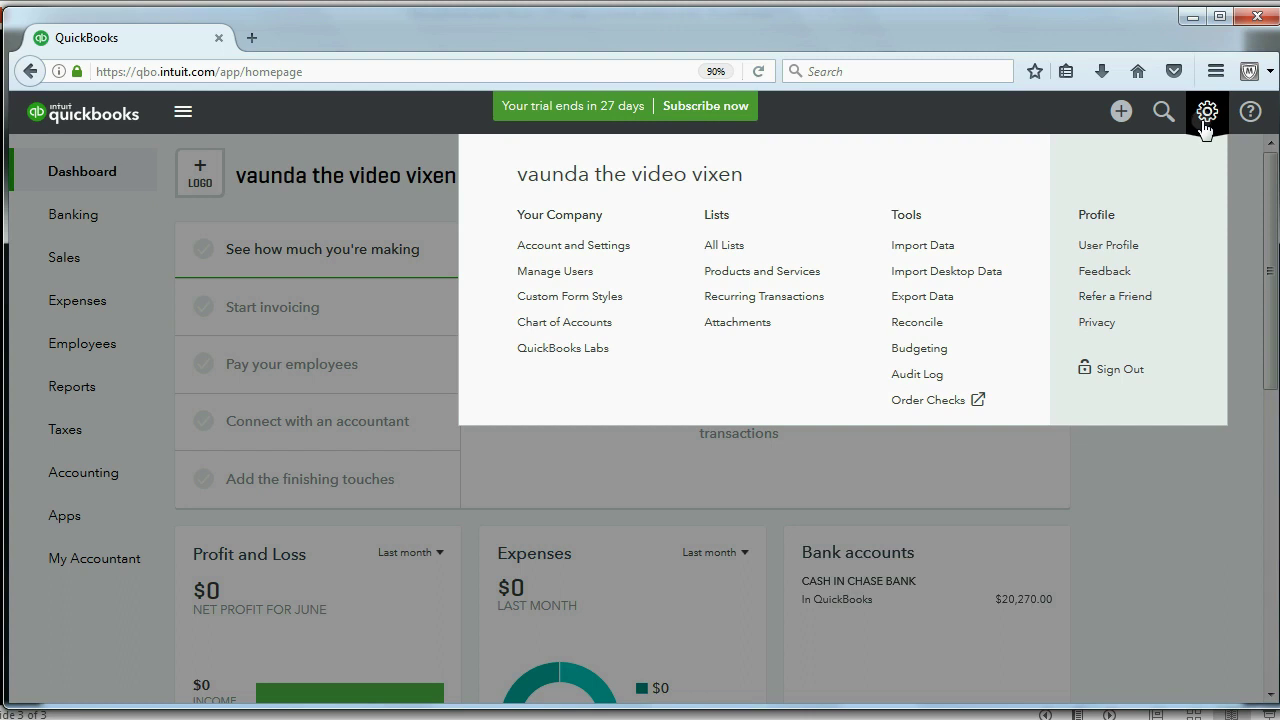
{"action": "left_click", "coordinate": [563, 323]}
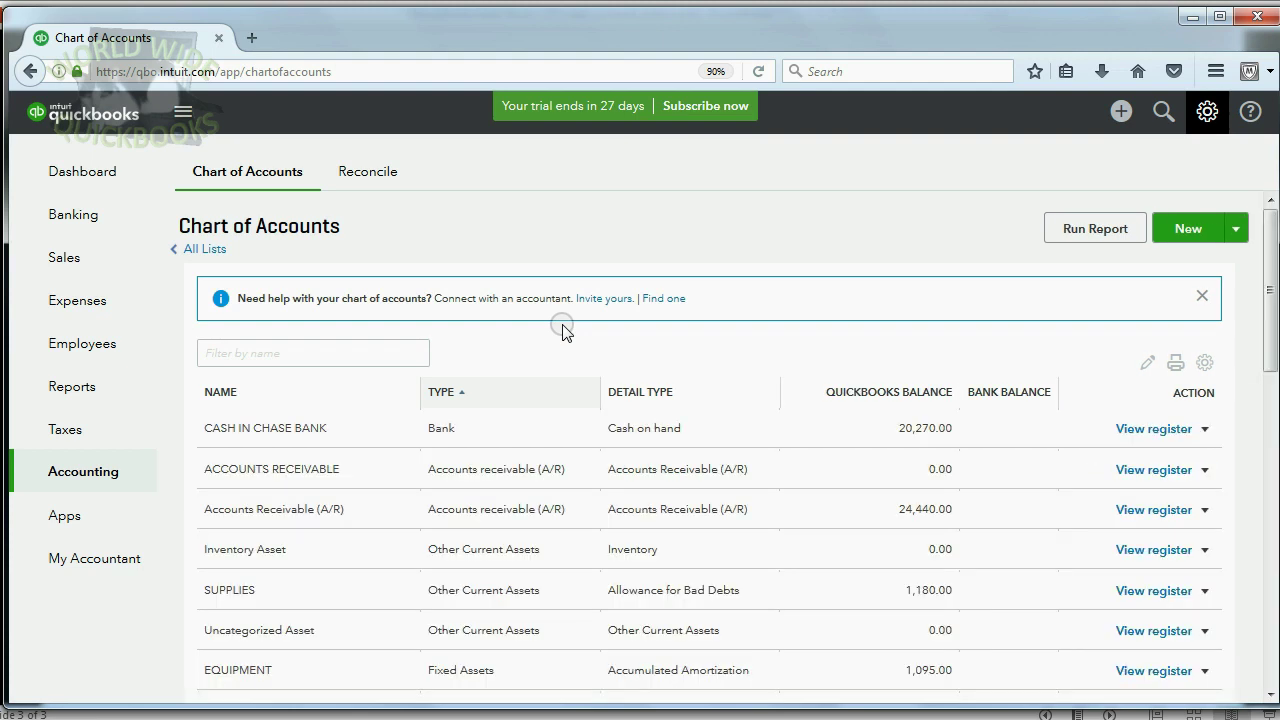
{"action": "left_click", "coordinate": [85, 473]}
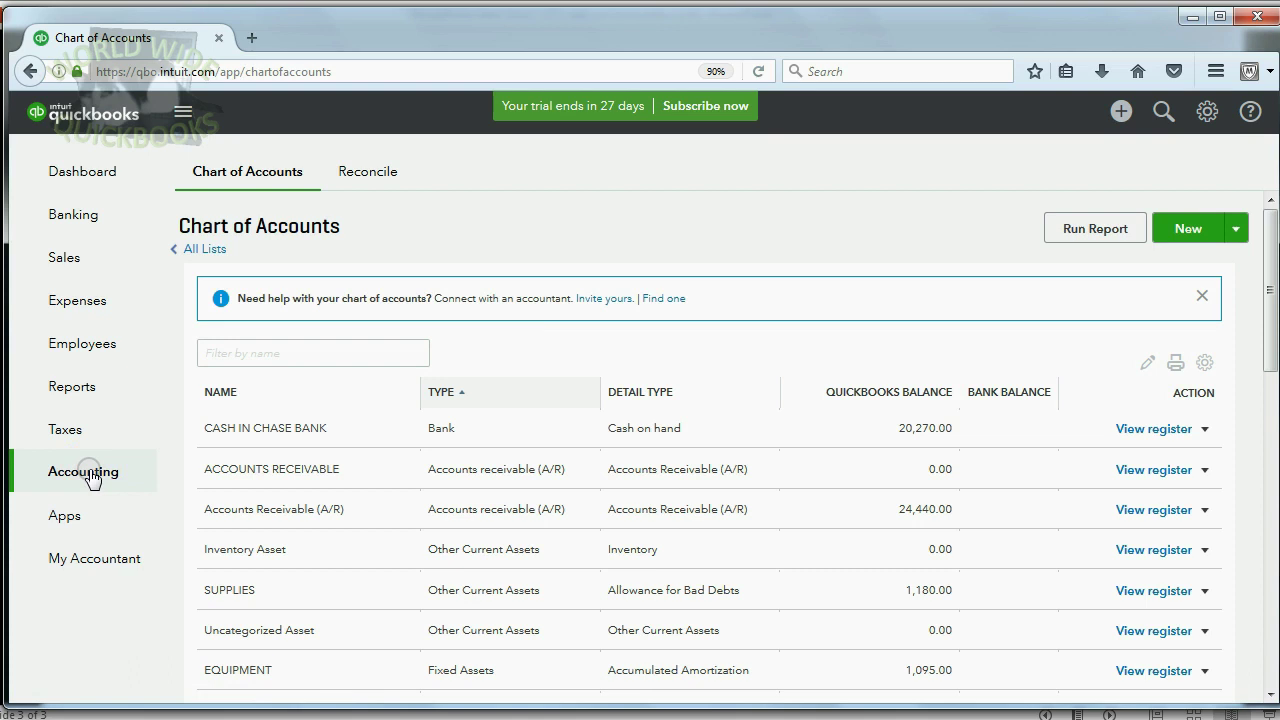
{"action": "left_click", "coordinate": [249, 178]}
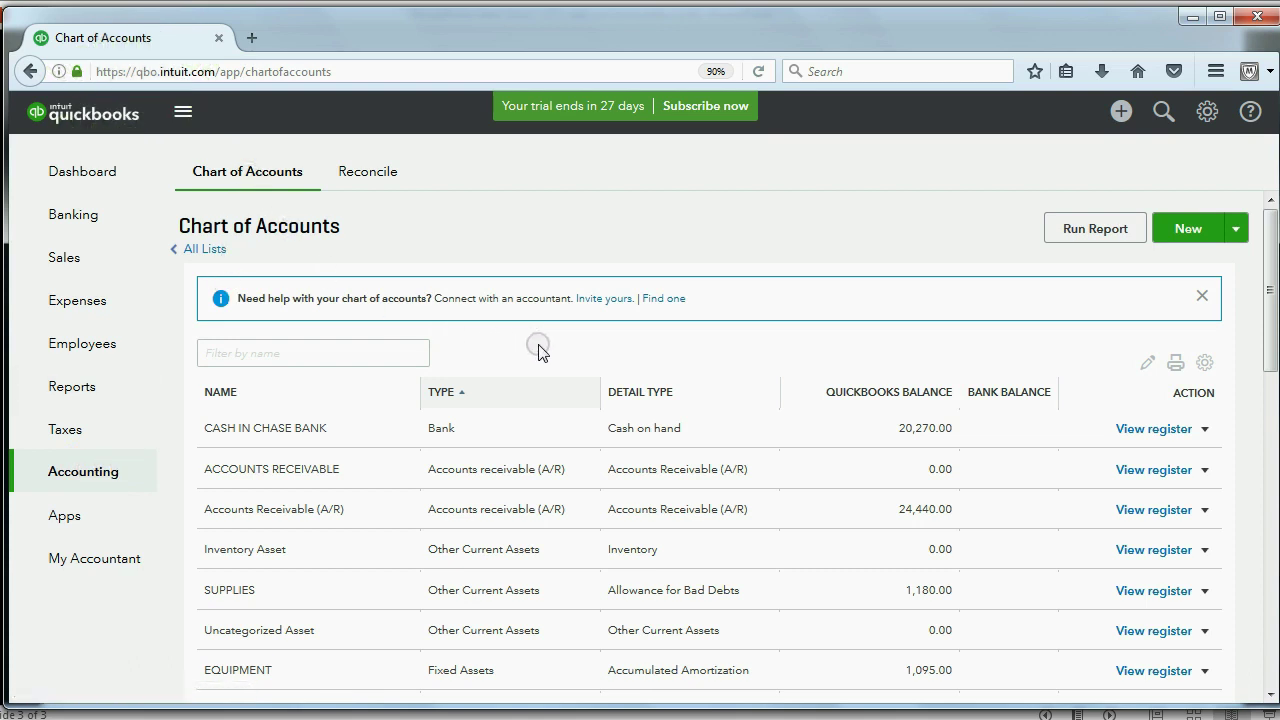
Create a Bank account with detail type Cash on hand, named 'Cash on hand-petty cash'
{"action": "left_click", "coordinate": [1192, 229]}
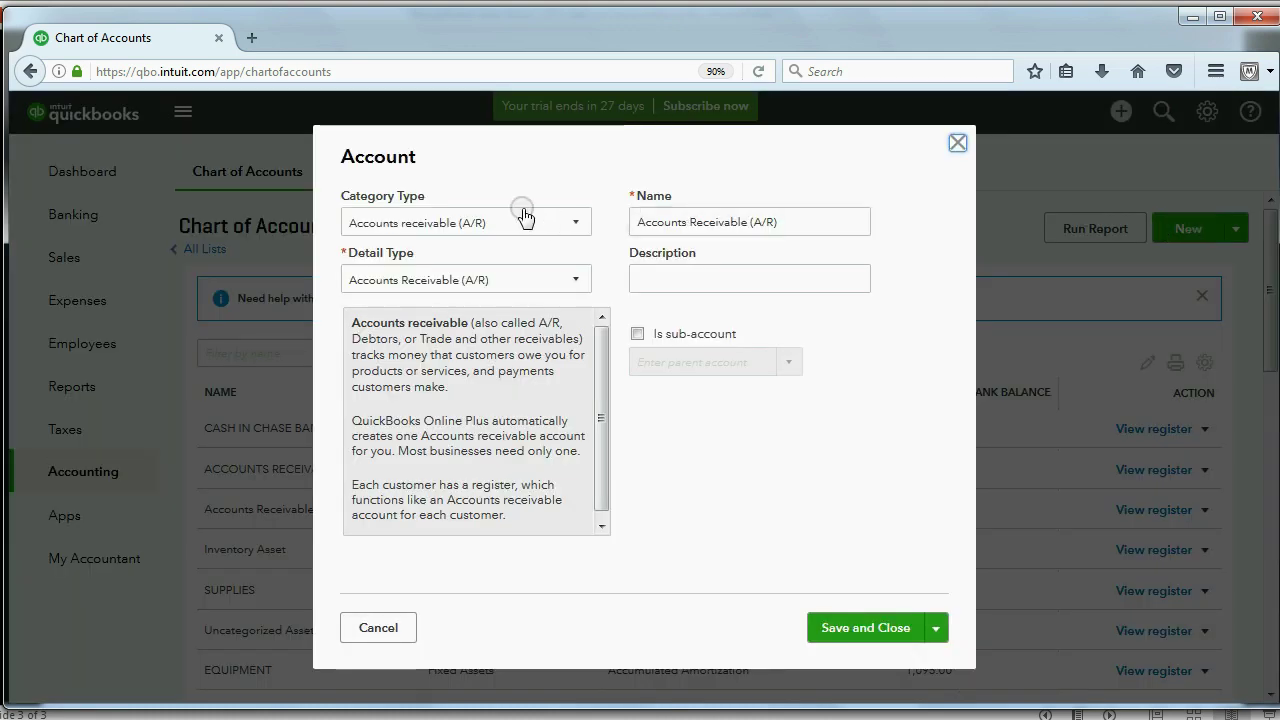
{"action": "left_click", "coordinate": [577, 224]}
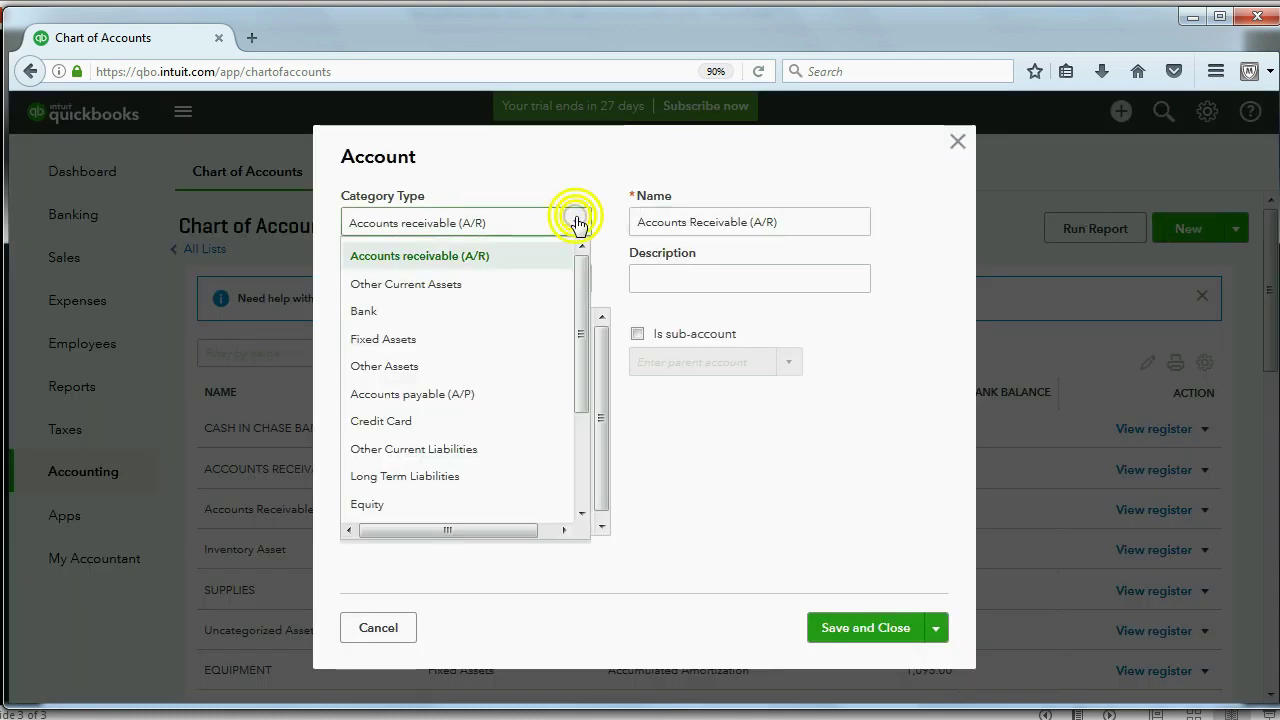
{"action": "left_click", "coordinate": [440, 316]}
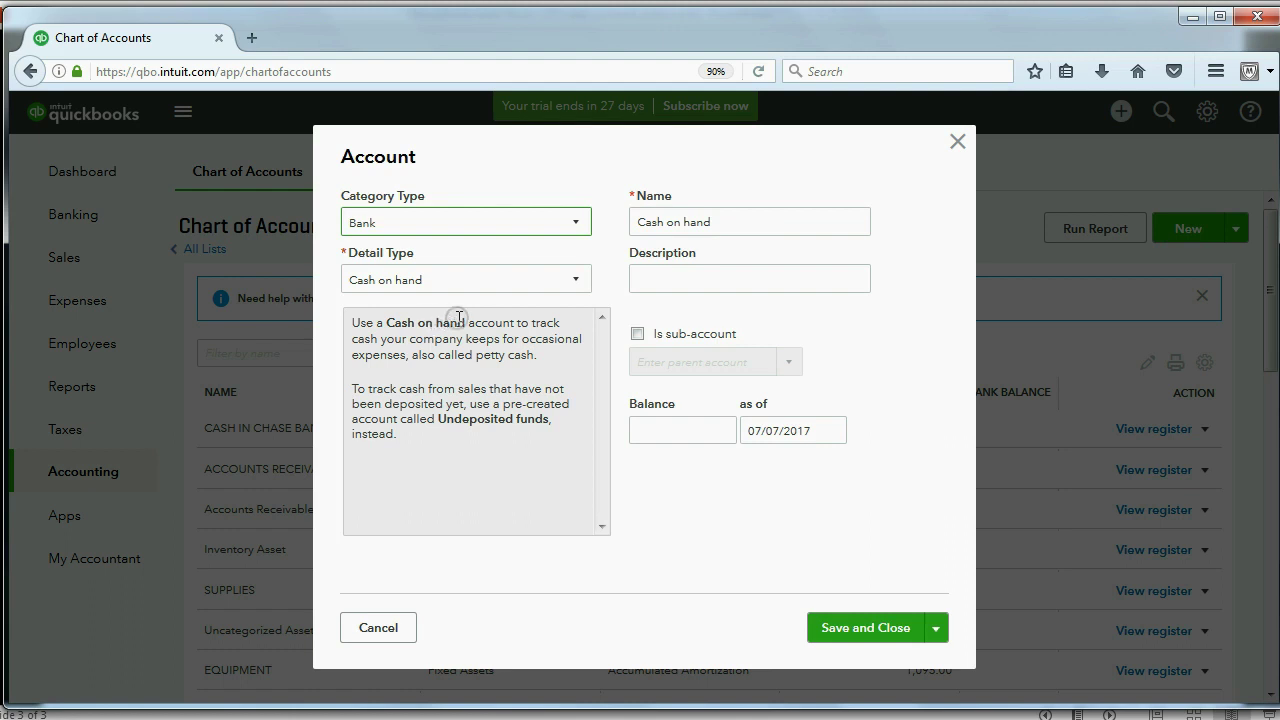
{"action": "left_click", "coordinate": [577, 280]}
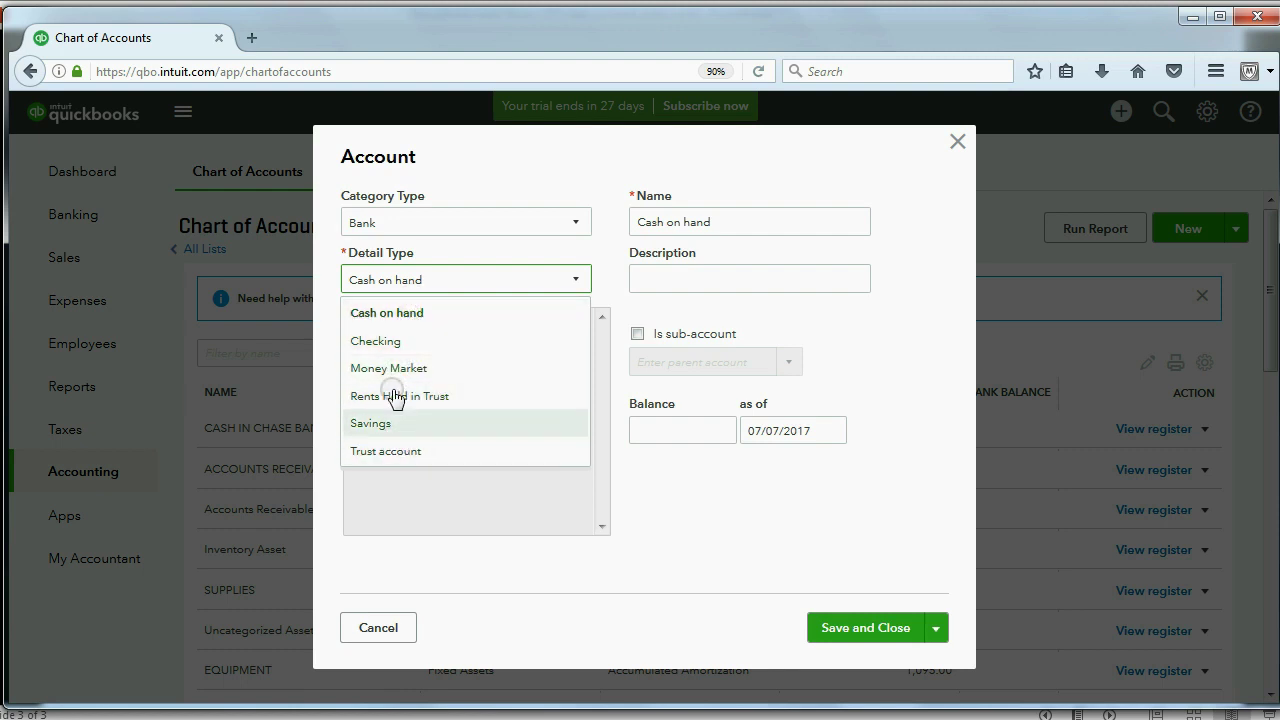
{"action": "left_click", "coordinate": [392, 314]}
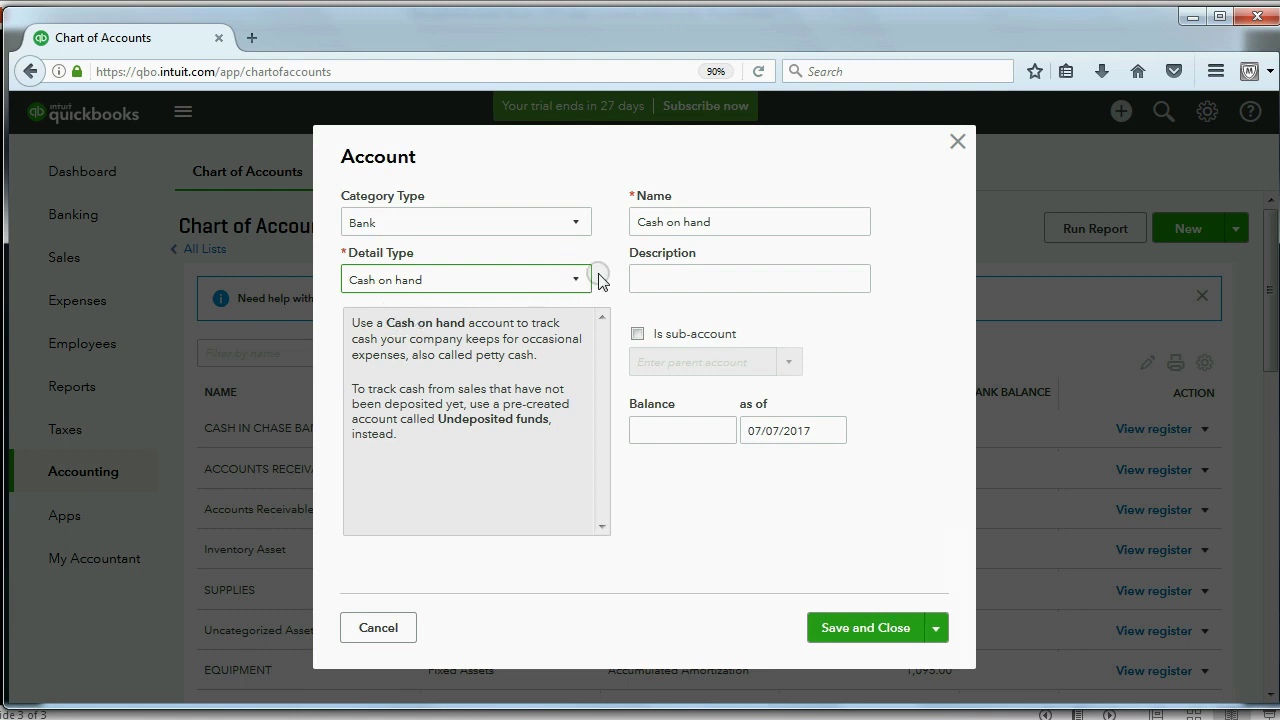
{"action": "left_click", "coordinate": [645, 277]}
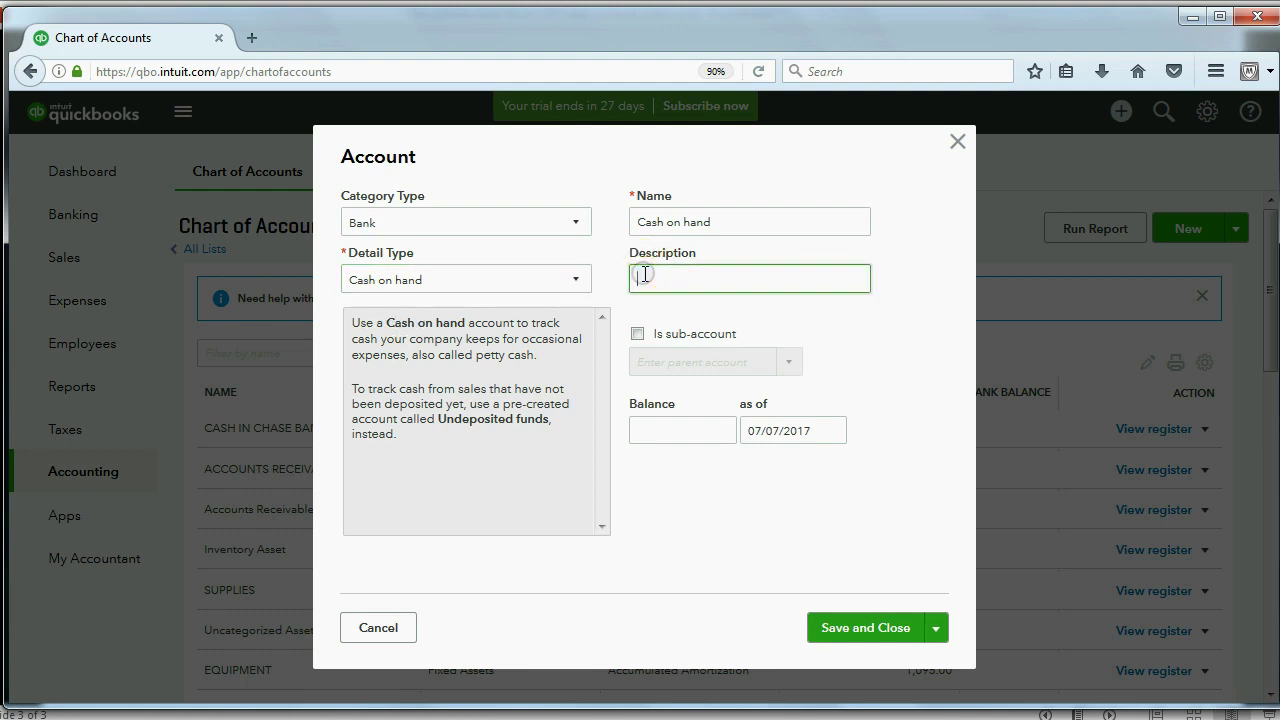
{"action": "left_click", "coordinate": [714, 221]}
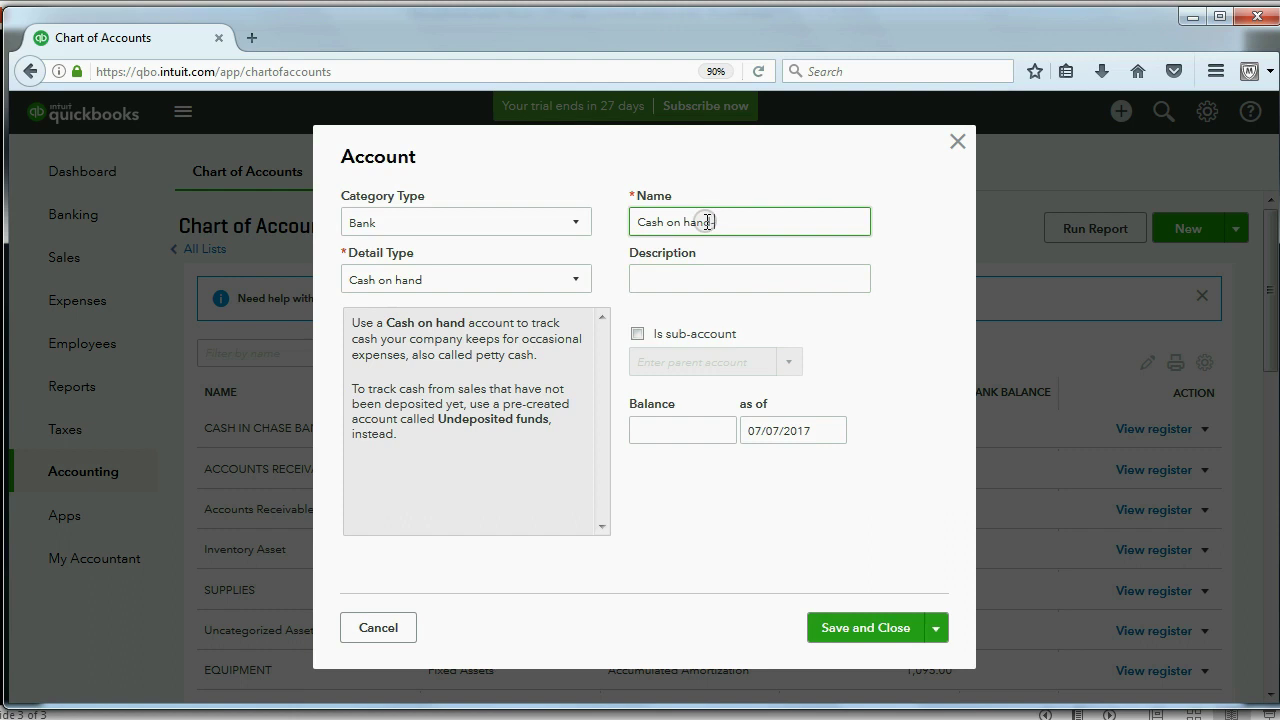
{"action": "type", "text": "-petty cash"}
{"action": "left_click", "coordinate": [846, 628]}
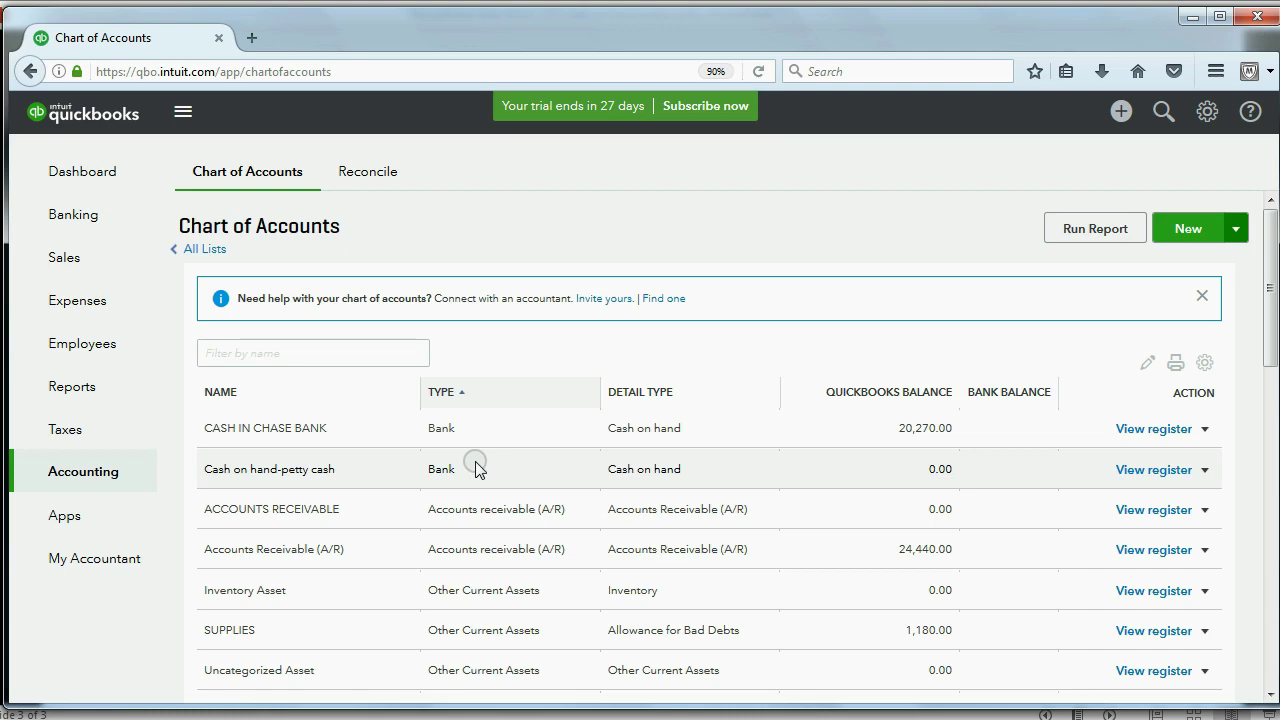
Review the check #4 slide example, then open a blank Check #4 form in QuickBooks
{"action": "key", "text": "alt+Tab"}
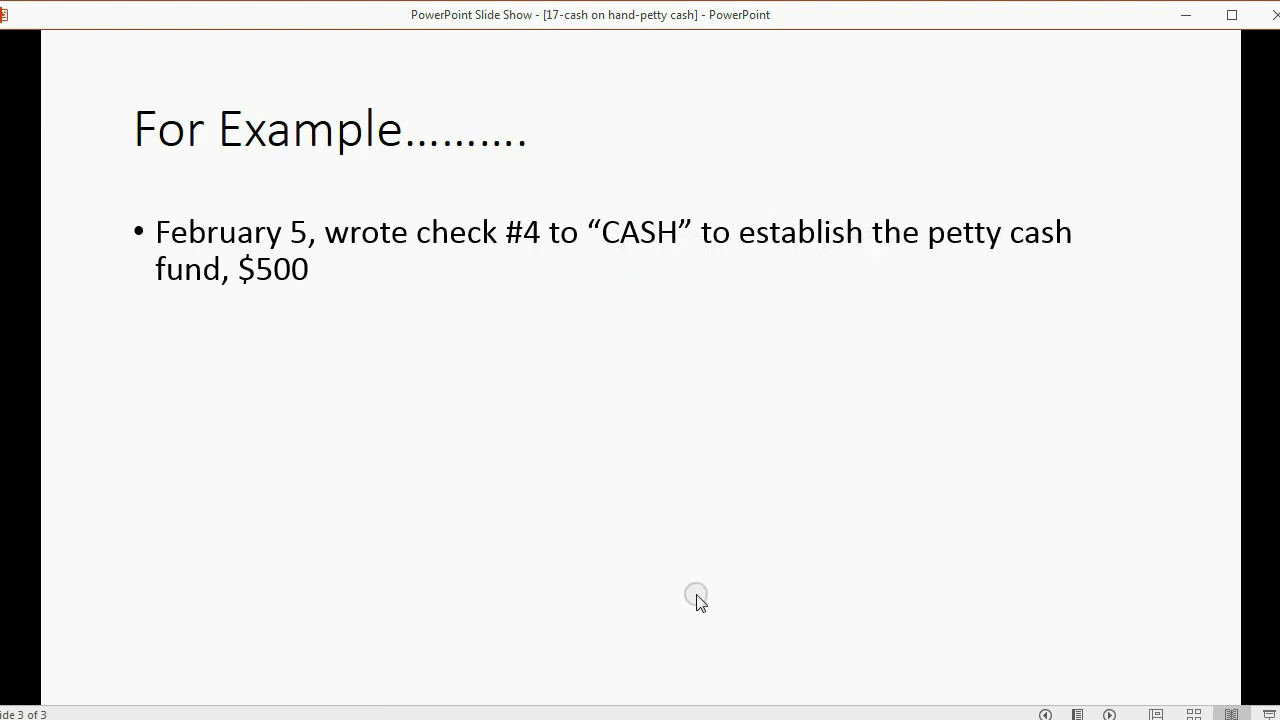
{"action": "left_click", "coordinate": [274, 718]}
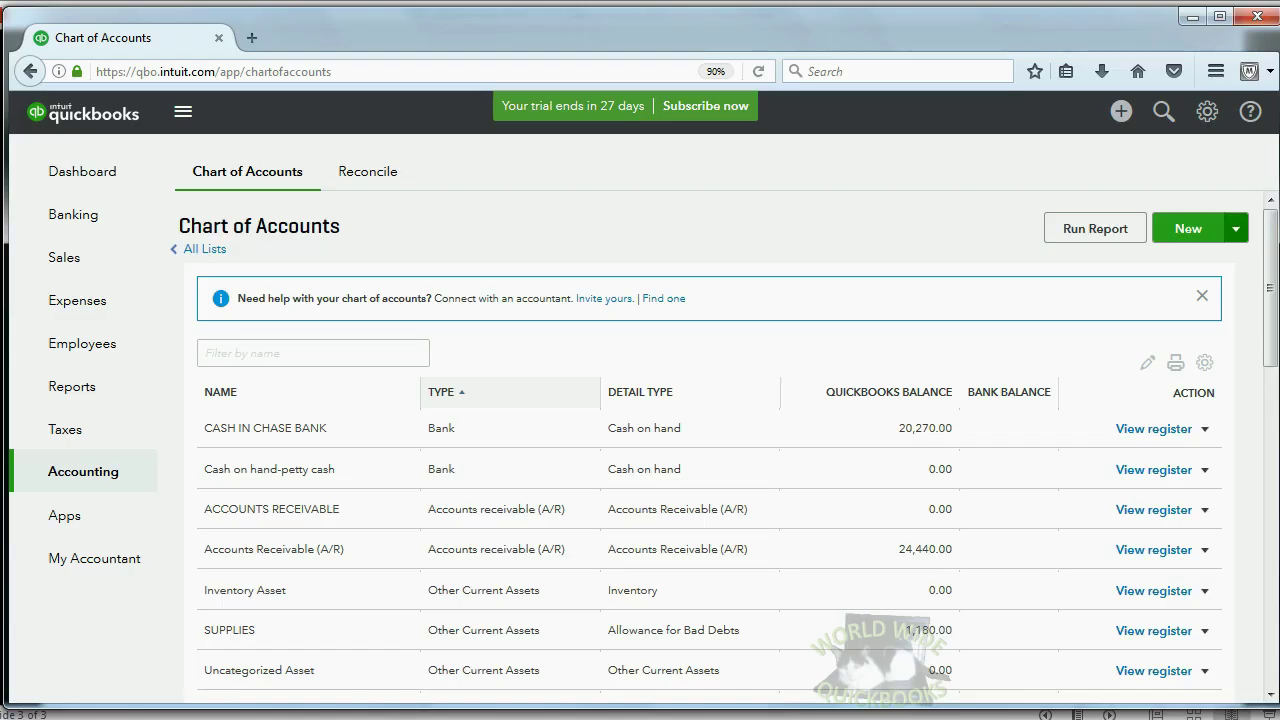
{"action": "left_click", "coordinate": [1119, 116]}
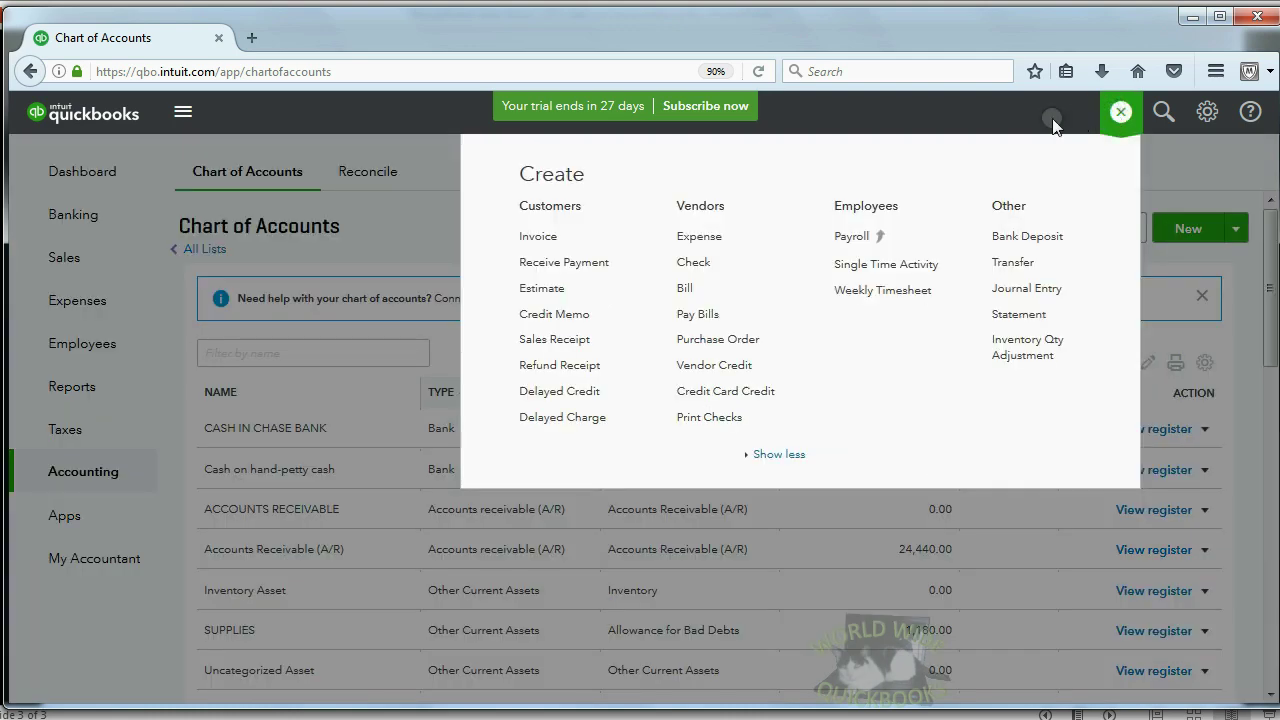
{"action": "left_click", "coordinate": [693, 264]}
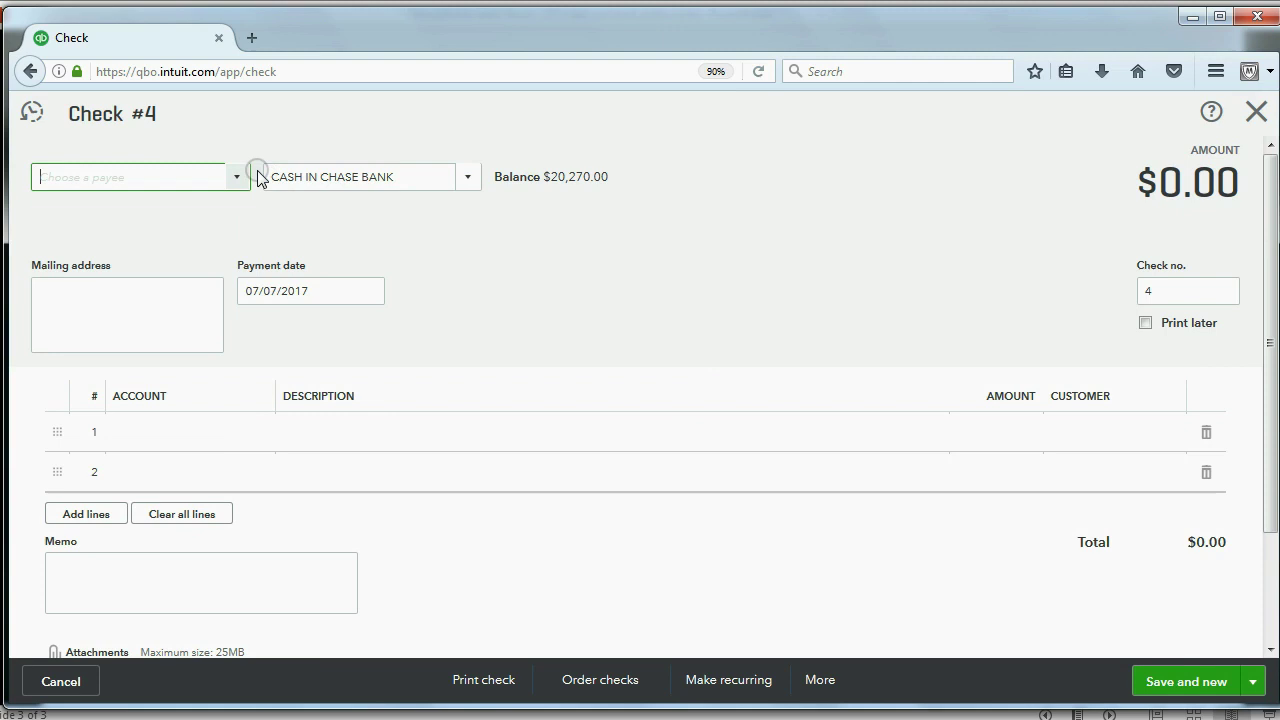
Add CAsh as a new vendor payee and date the check February 5, 2017
{"action": "type", "text": "Ash"}
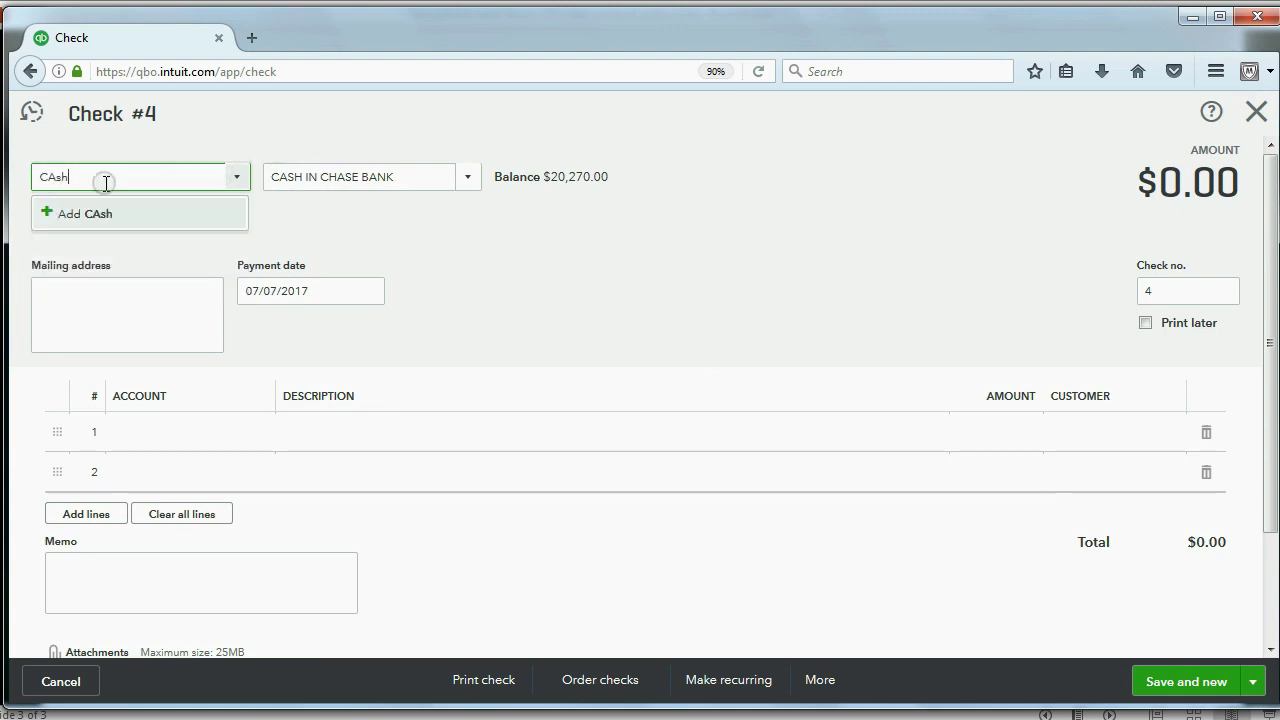
{"action": "left_click", "coordinate": [82, 215]}
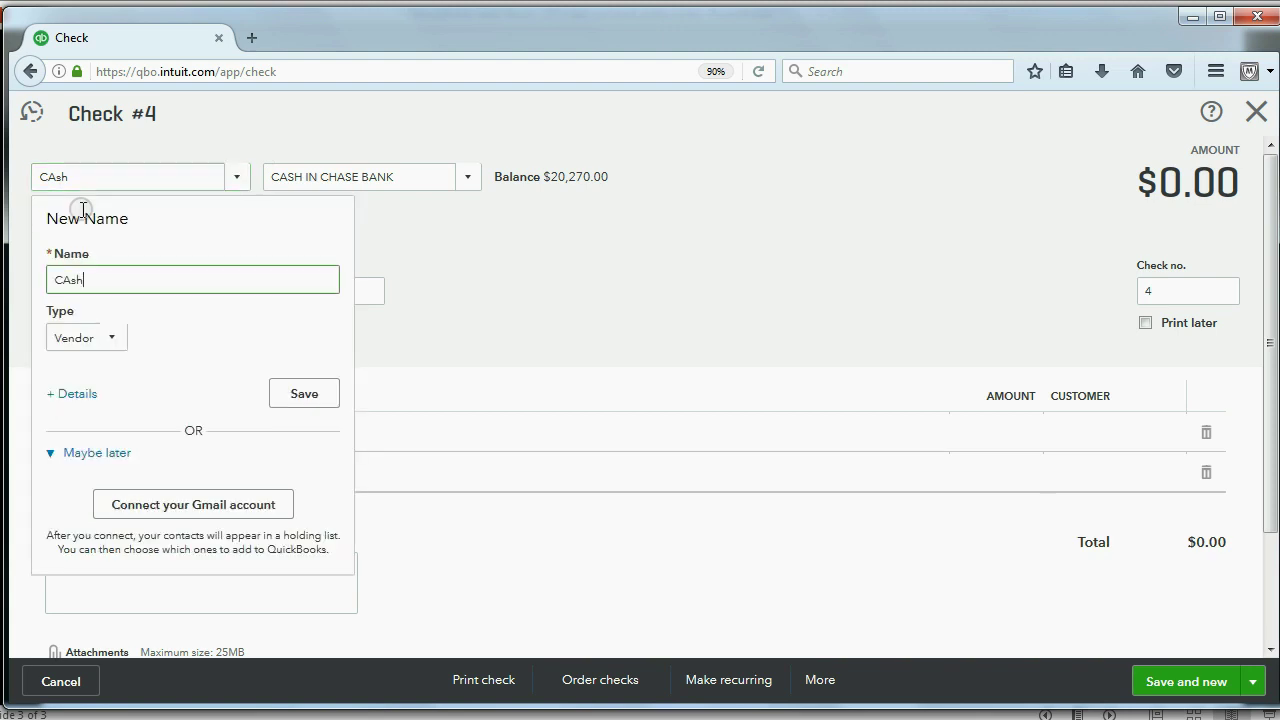
{"action": "left_click", "coordinate": [293, 391]}
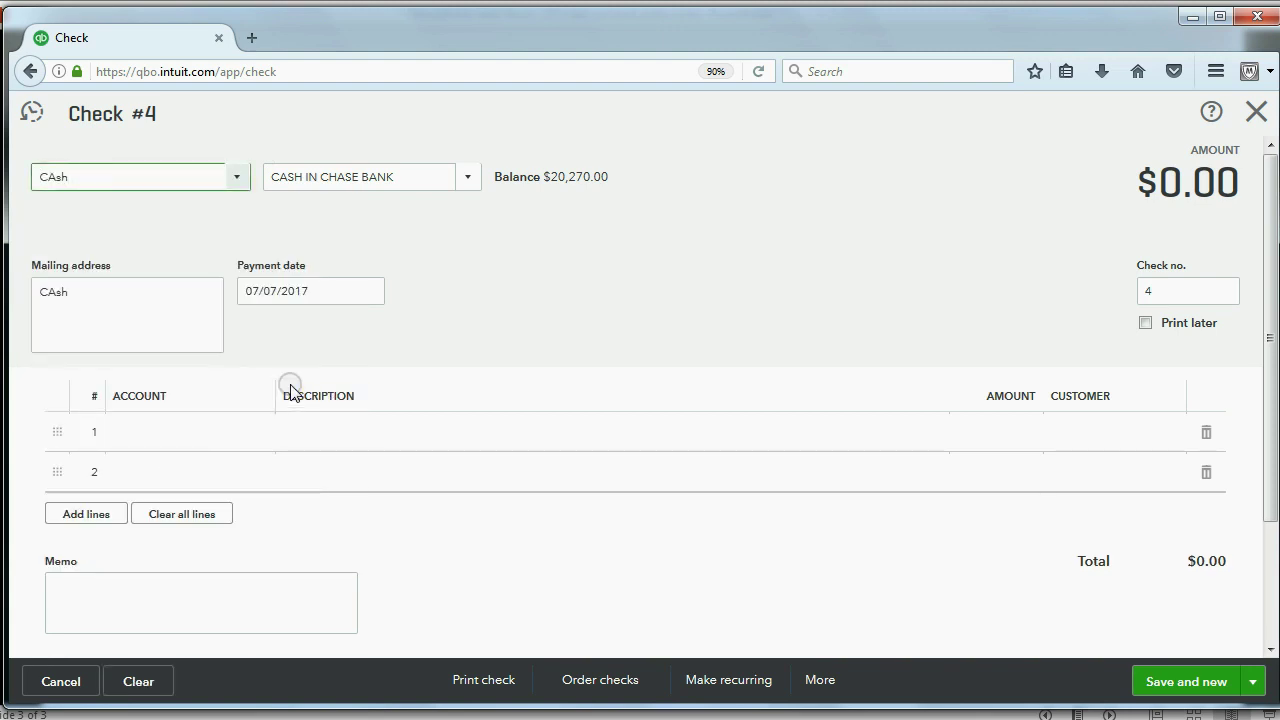
{"action": "left_click", "coordinate": [62, 296]}
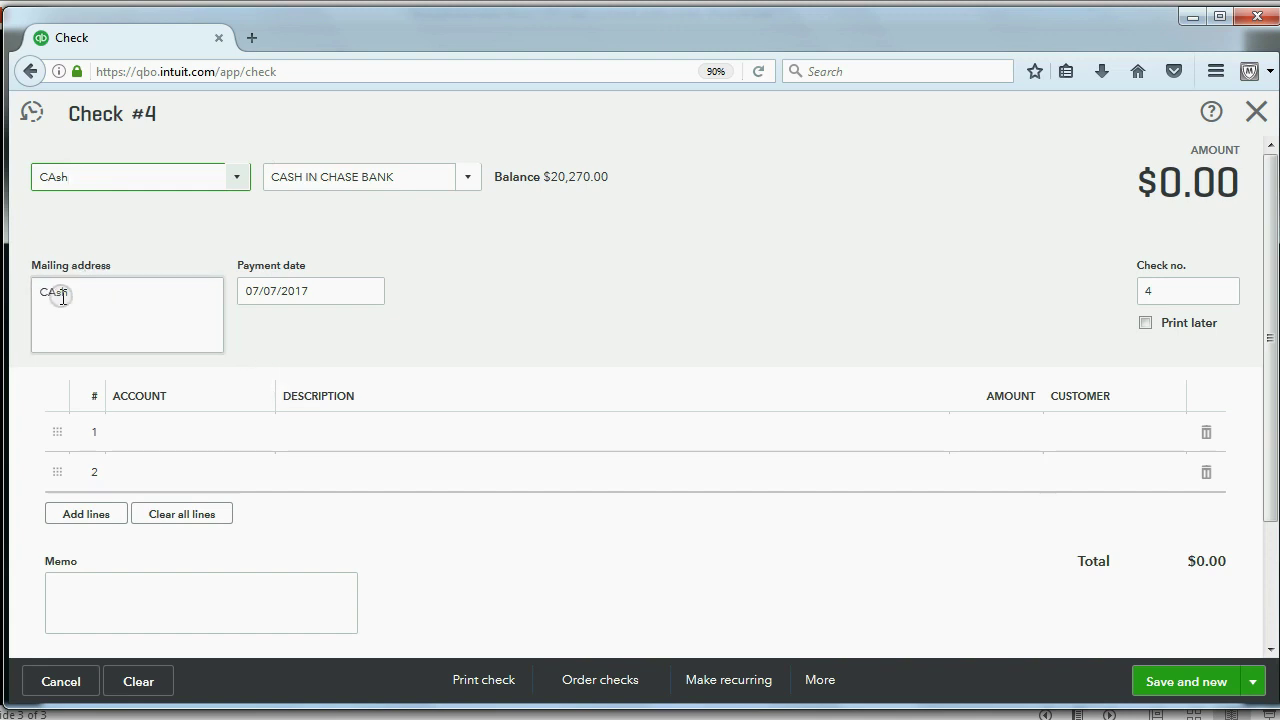
{"action": "left_click", "coordinate": [369, 291]}
{"action": "left_click", "coordinate": [258, 340]}
{"action": "left_click", "coordinate": [258, 340]}
{"action": "left_click", "coordinate": [258, 340]}
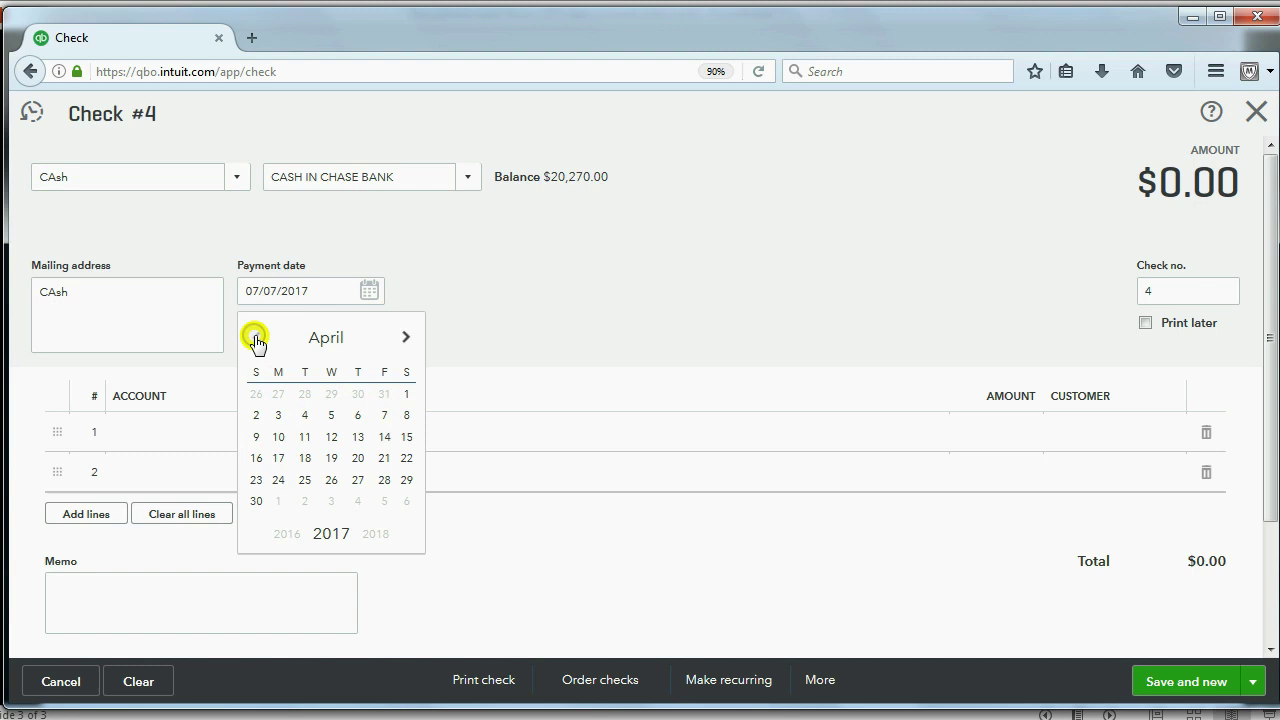
{"action": "left_click", "coordinate": [257, 340]}
{"action": "left_click", "coordinate": [256, 340]}
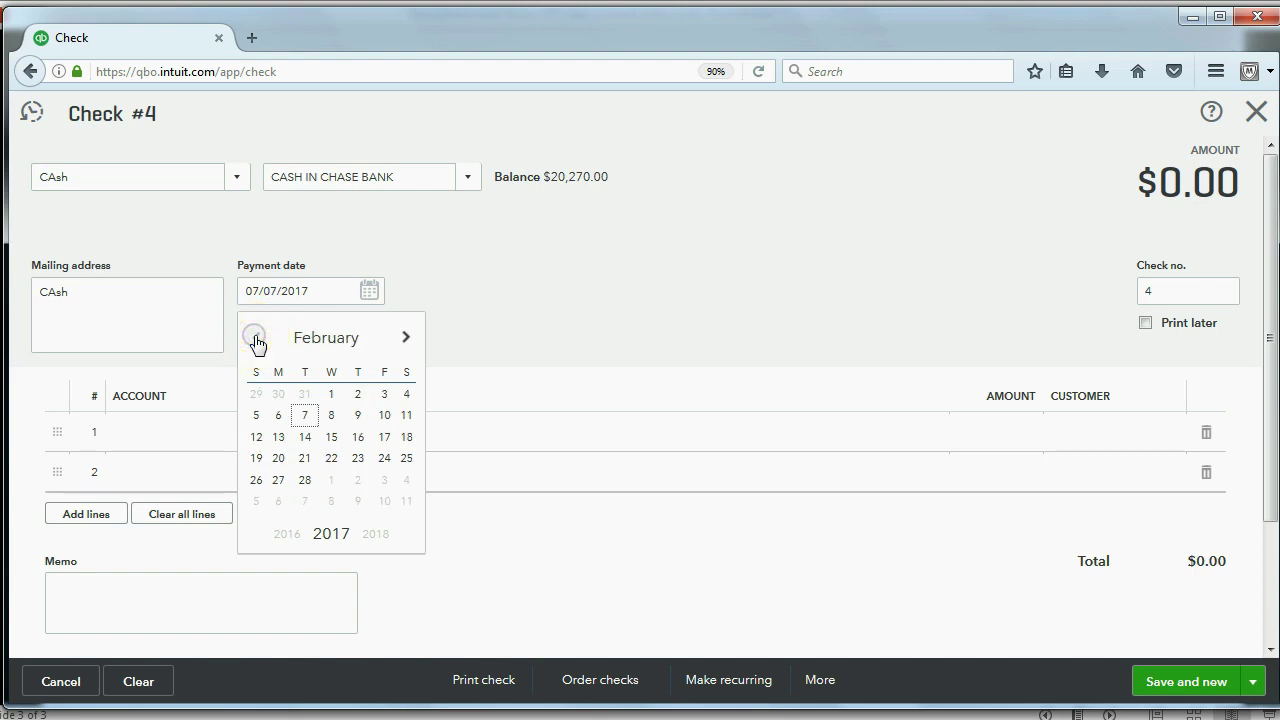
{"action": "left_click", "coordinate": [257, 416]}
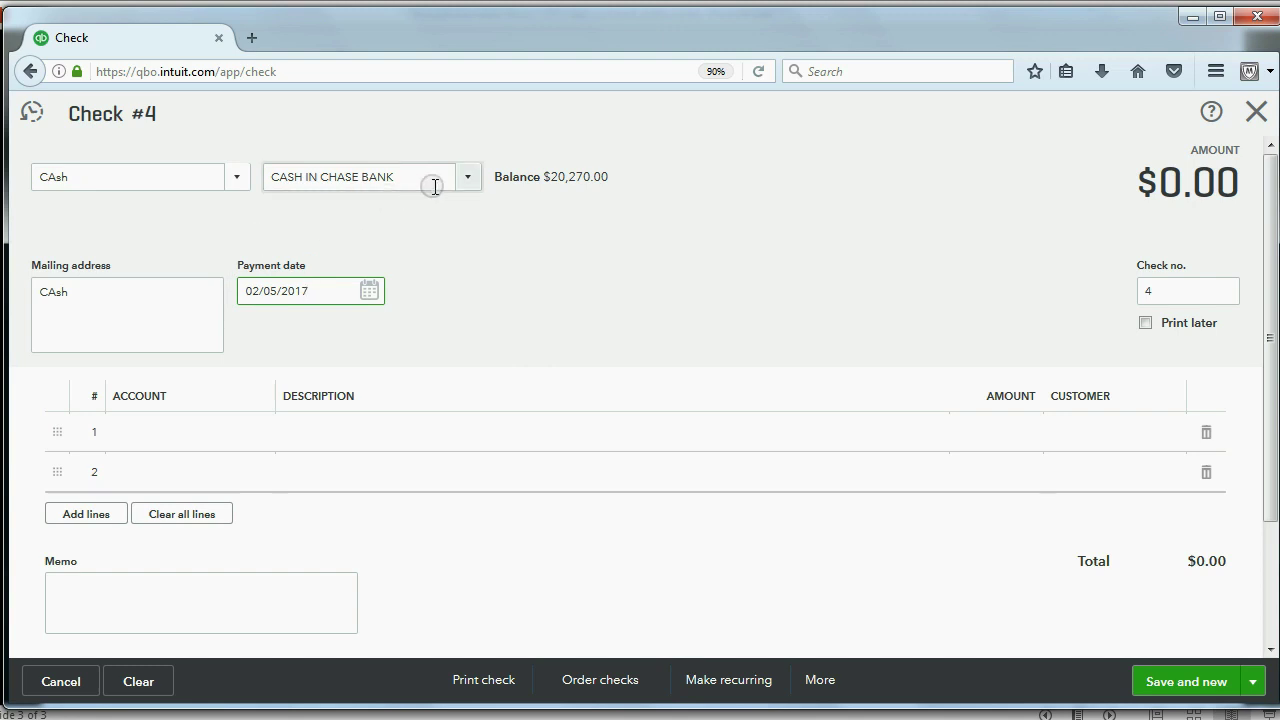
Pay from CASH IN CHASE BANK and charge line 1 to Cash on hand-petty cash
{"action": "left_click", "coordinate": [469, 179]}
{"action": "left_click", "coordinate": [470, 179]}
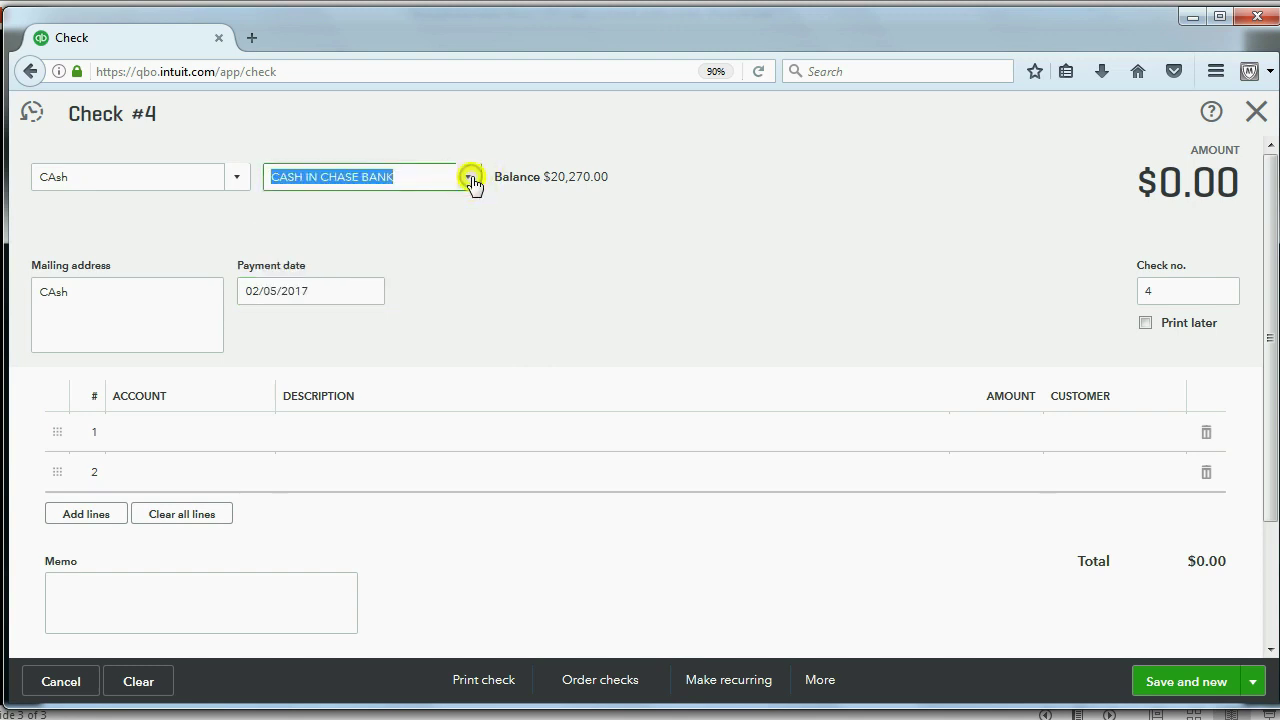
{"action": "left_click", "coordinate": [469, 179]}
{"action": "left_click", "coordinate": [470, 180]}
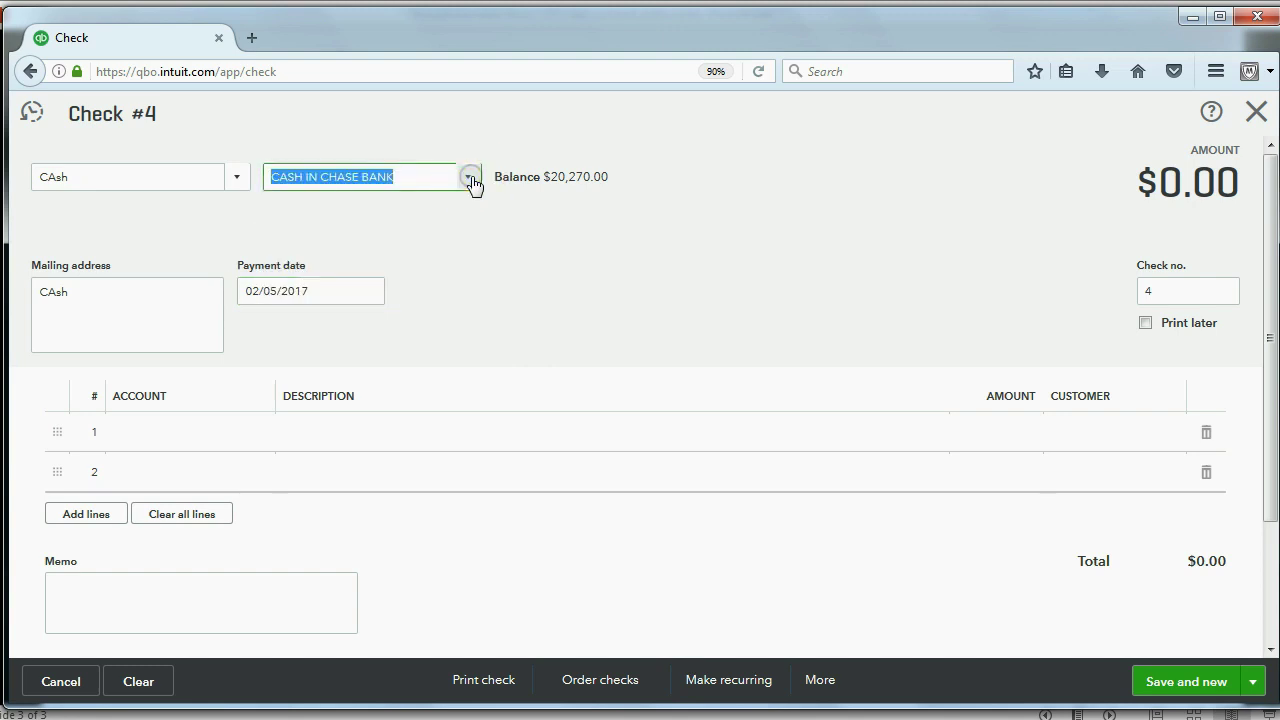
{"action": "left_click", "coordinate": [238, 437]}
{"action": "left_click", "coordinate": [257, 437]}
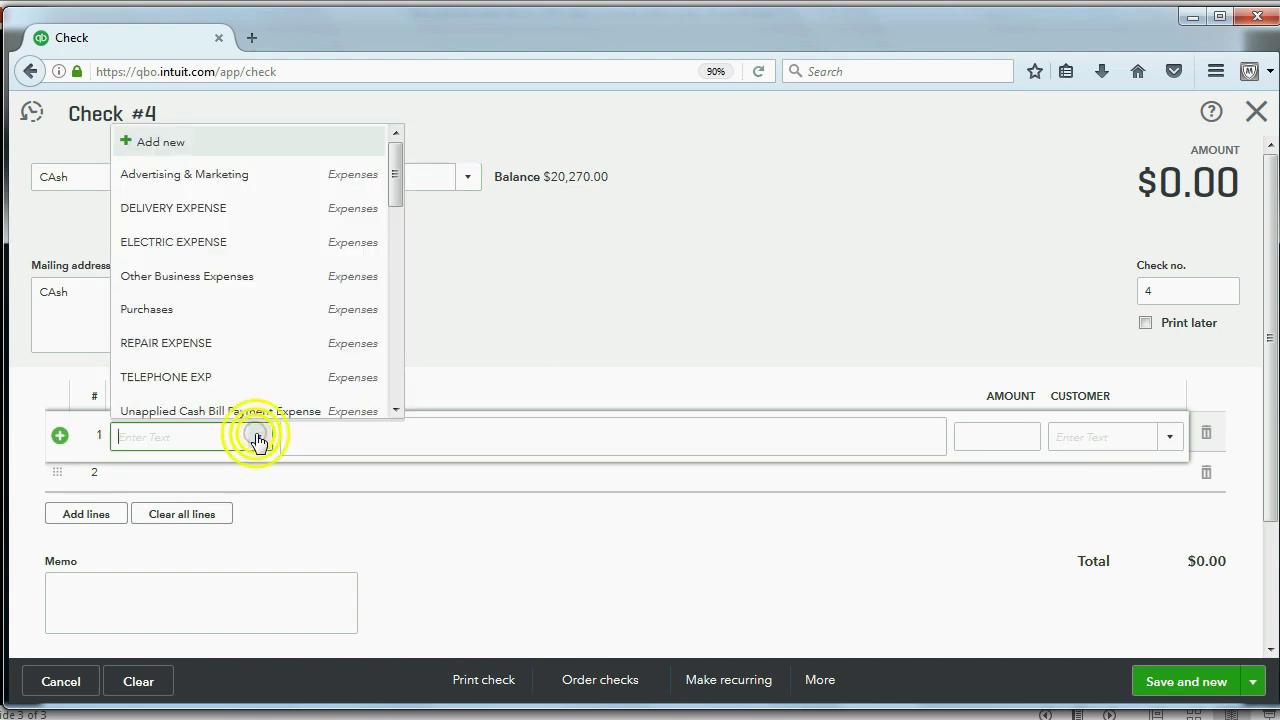
{"action": "scroll", "coordinate": [265, 404], "scroll_direction": "down", "scroll_amount": 5}
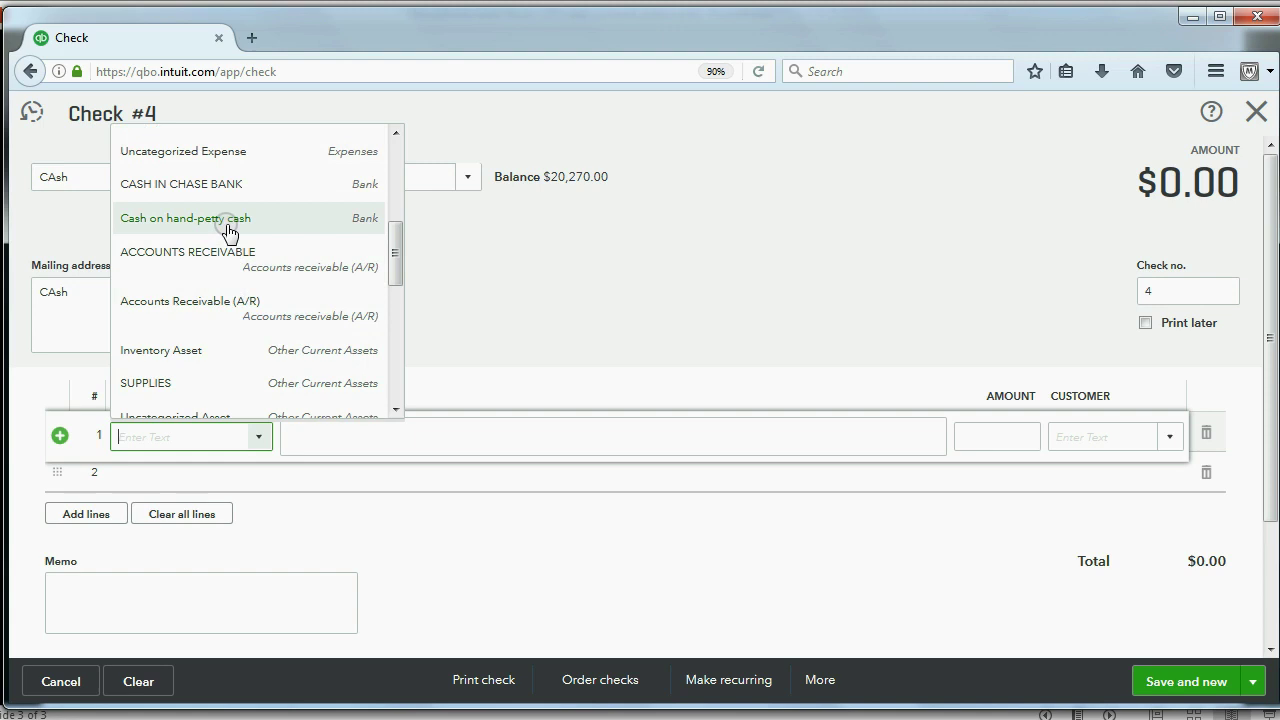
{"action": "left_click", "coordinate": [228, 220]}
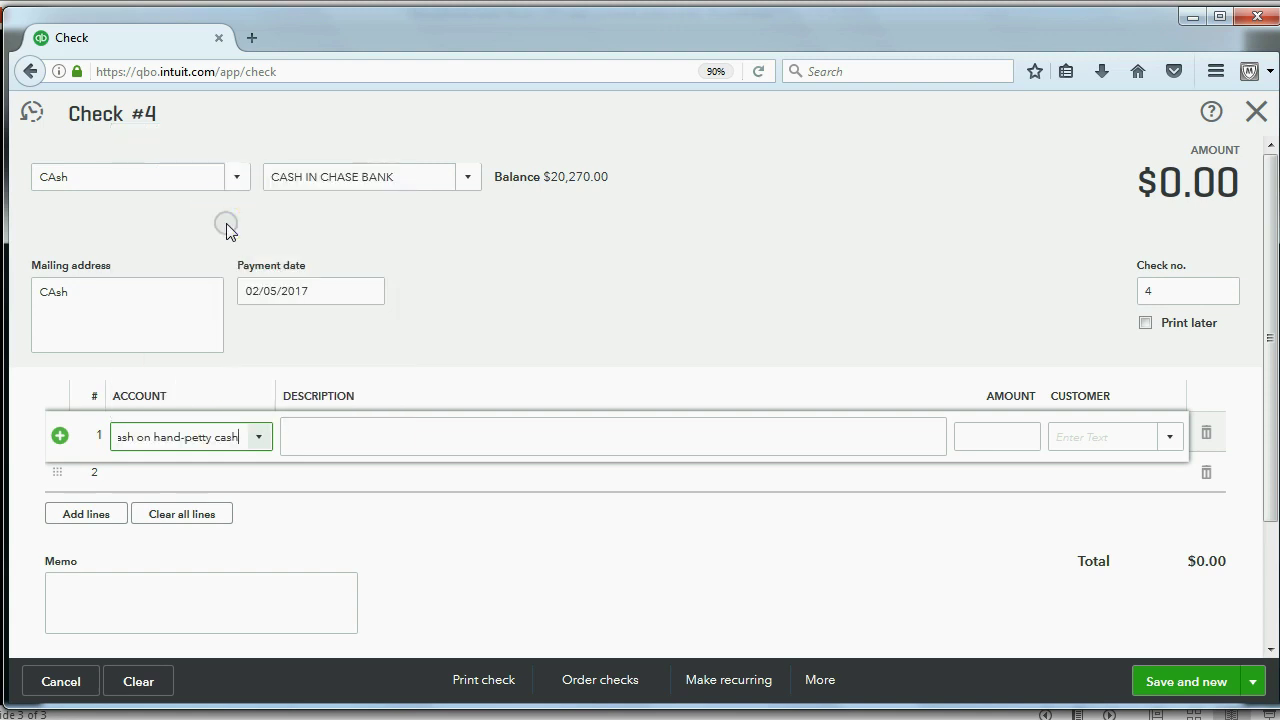
{"action": "left_click", "coordinate": [468, 177]}
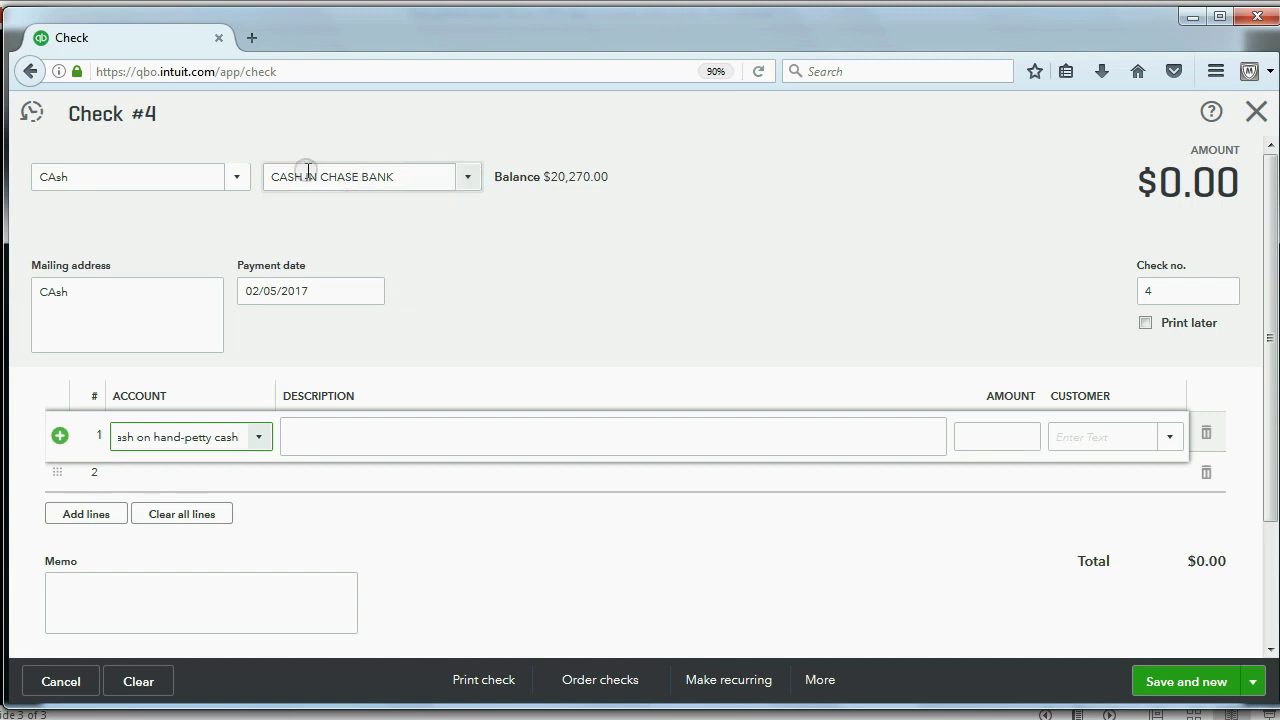
{"action": "left_click", "coordinate": [159, 137]}
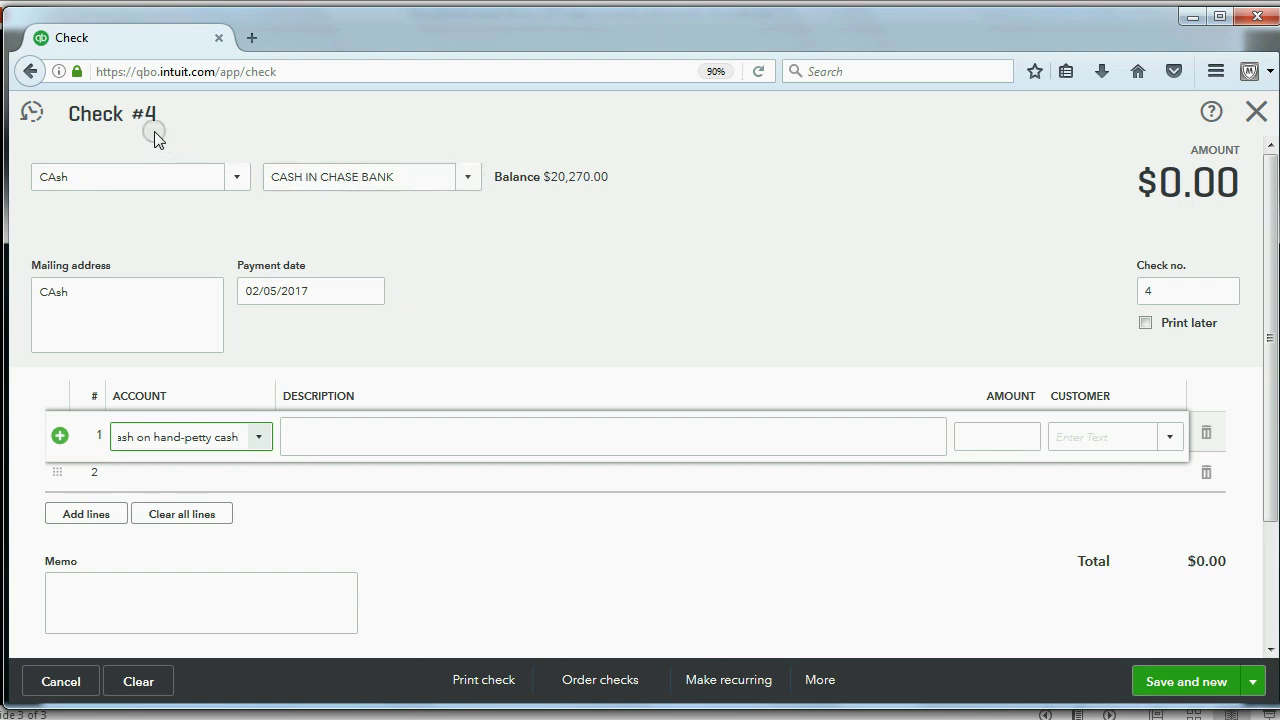
{"action": "left_click", "coordinate": [258, 437]}
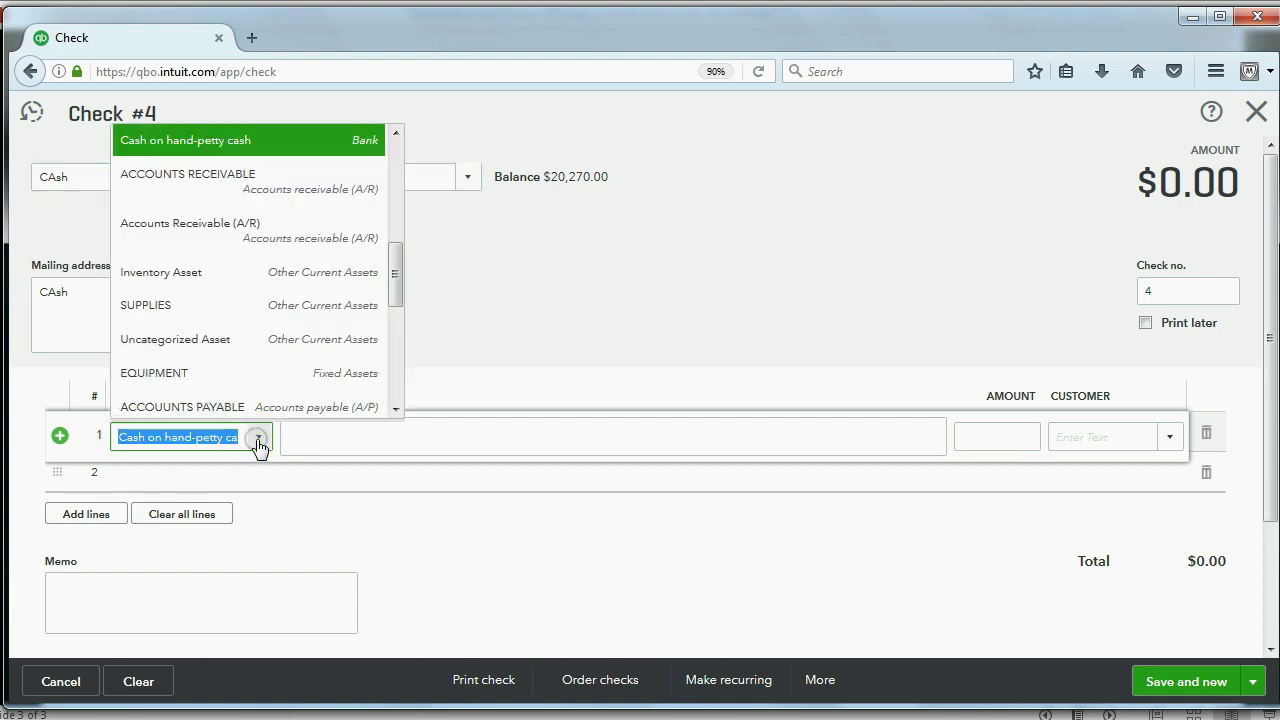
{"action": "left_click", "coordinate": [258, 440]}
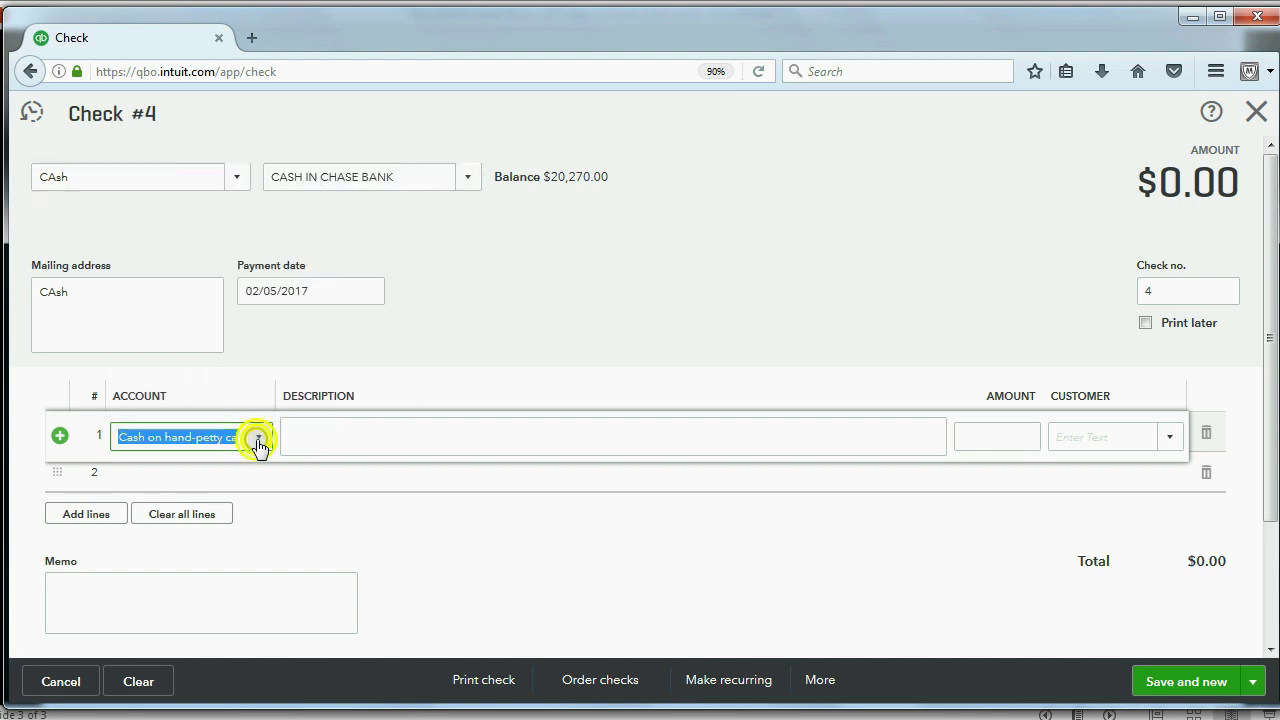
Enter 500 as line 1's amount and save check #4
{"action": "left_click", "coordinate": [990, 441]}
{"action": "type", "text": "50"}
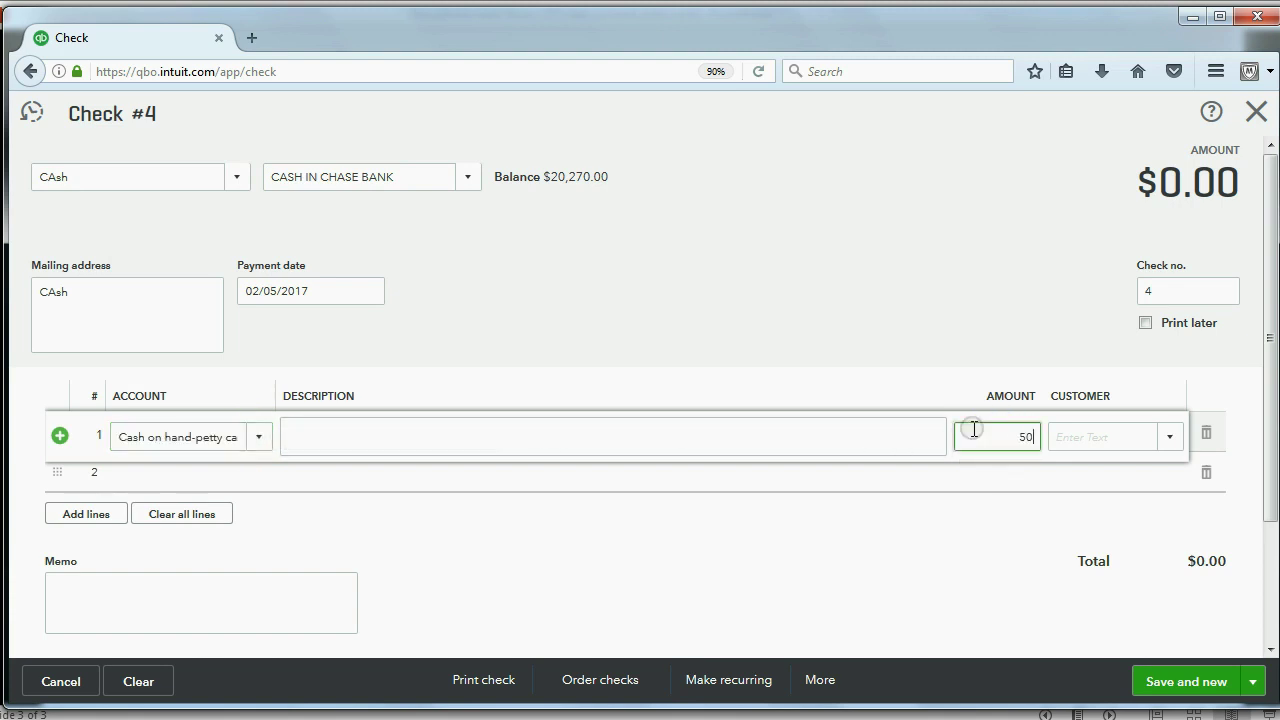
{"action": "type", "text": "0"}
{"action": "key", "text": "Tab"}
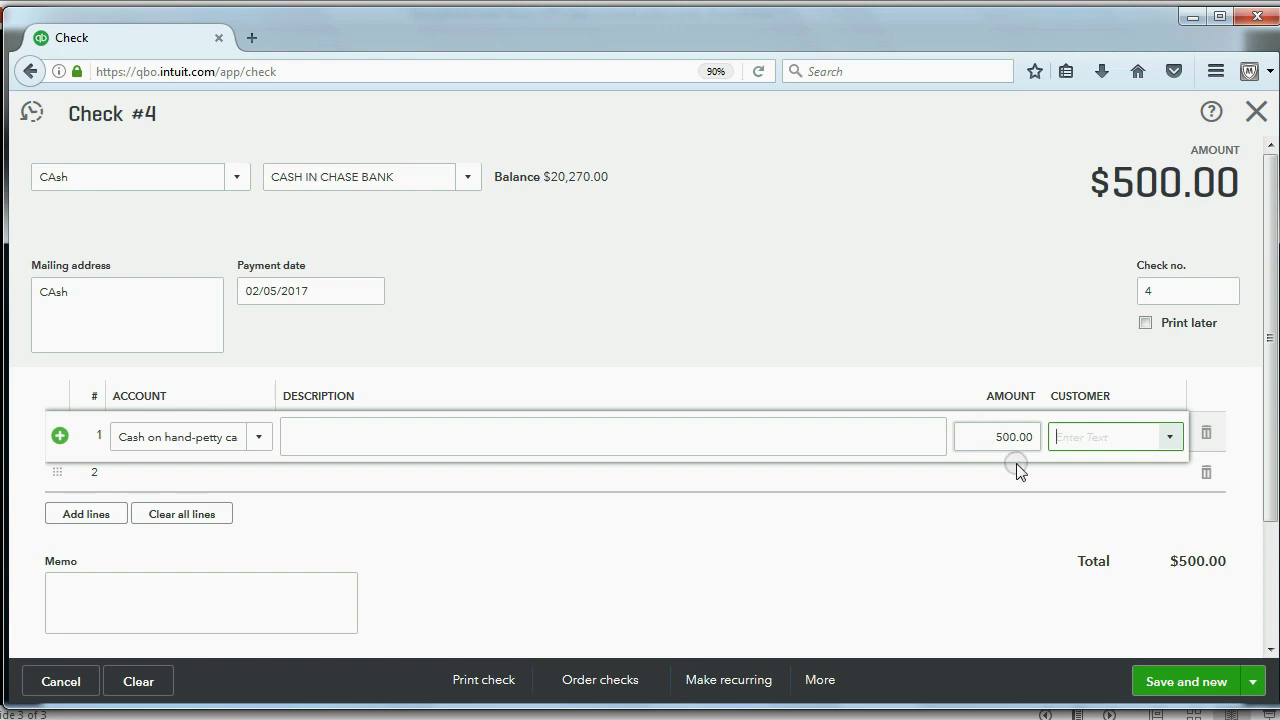
{"action": "left_click", "coordinate": [1192, 690]}
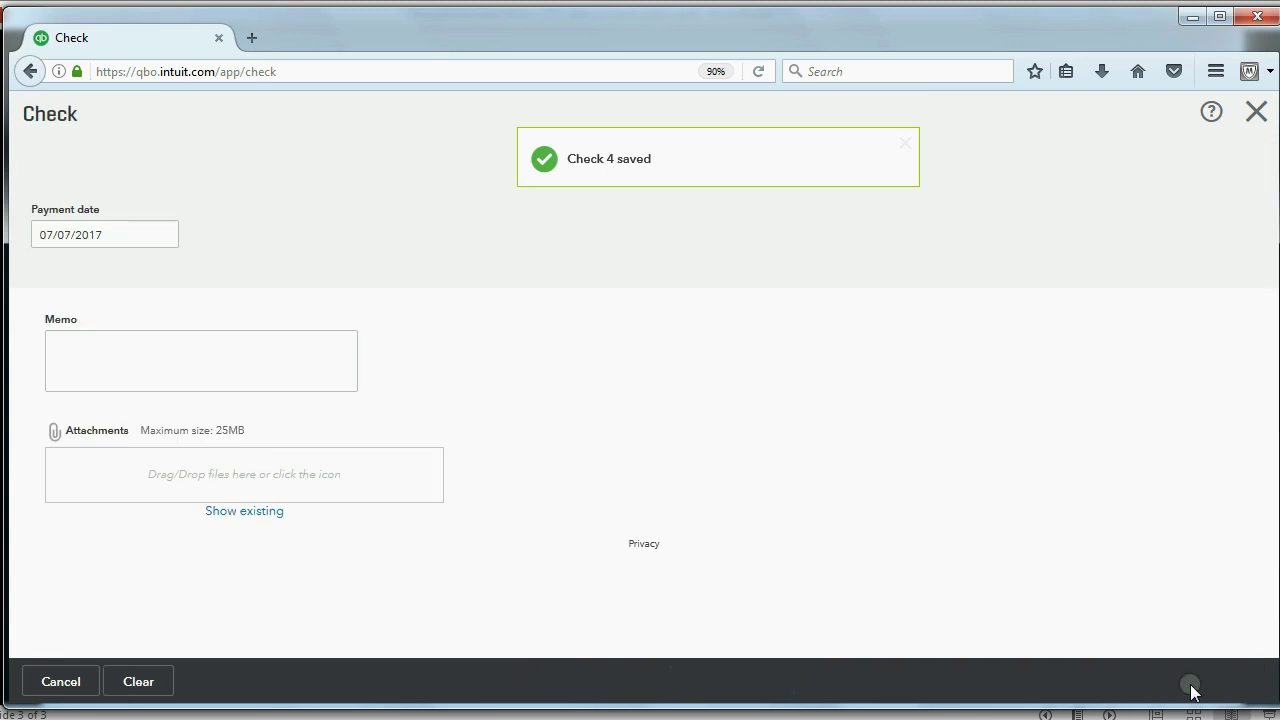
Open My Trial Balance and drill into the 500.00 Cash on hand-petty cash balance
{"action": "left_click", "coordinate": [1256, 112]}
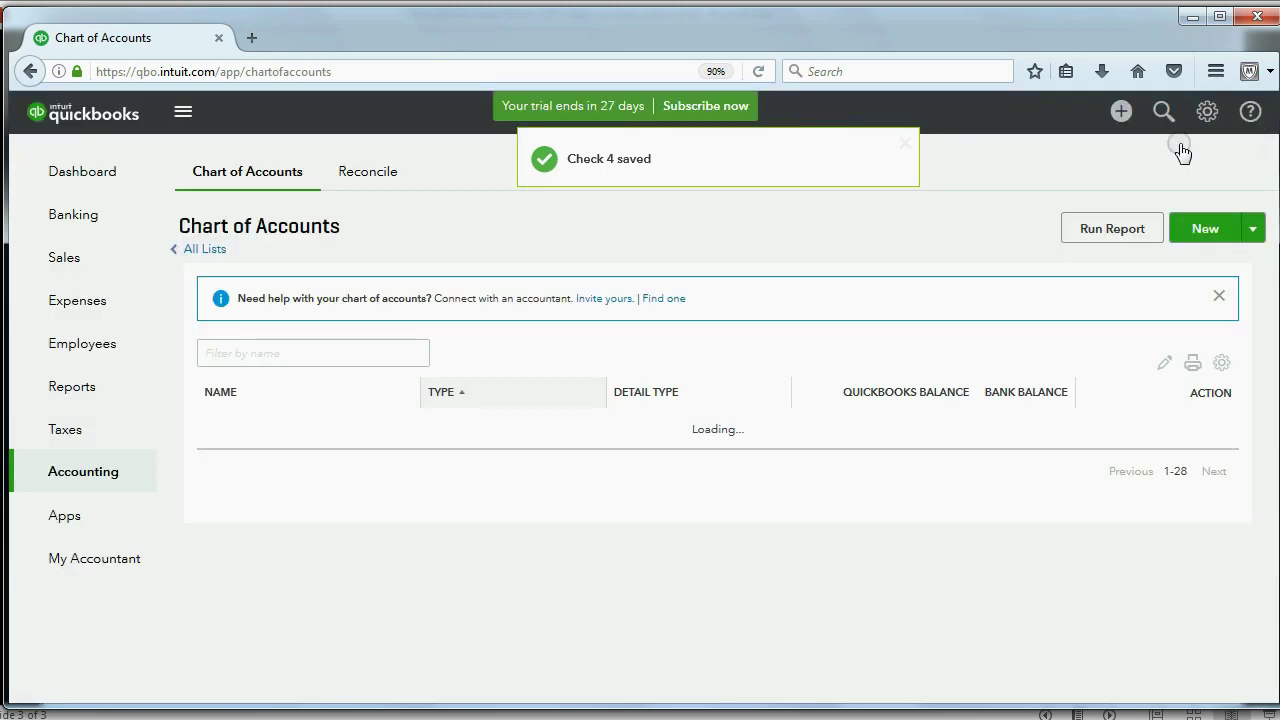
{"action": "left_click", "coordinate": [72, 396]}
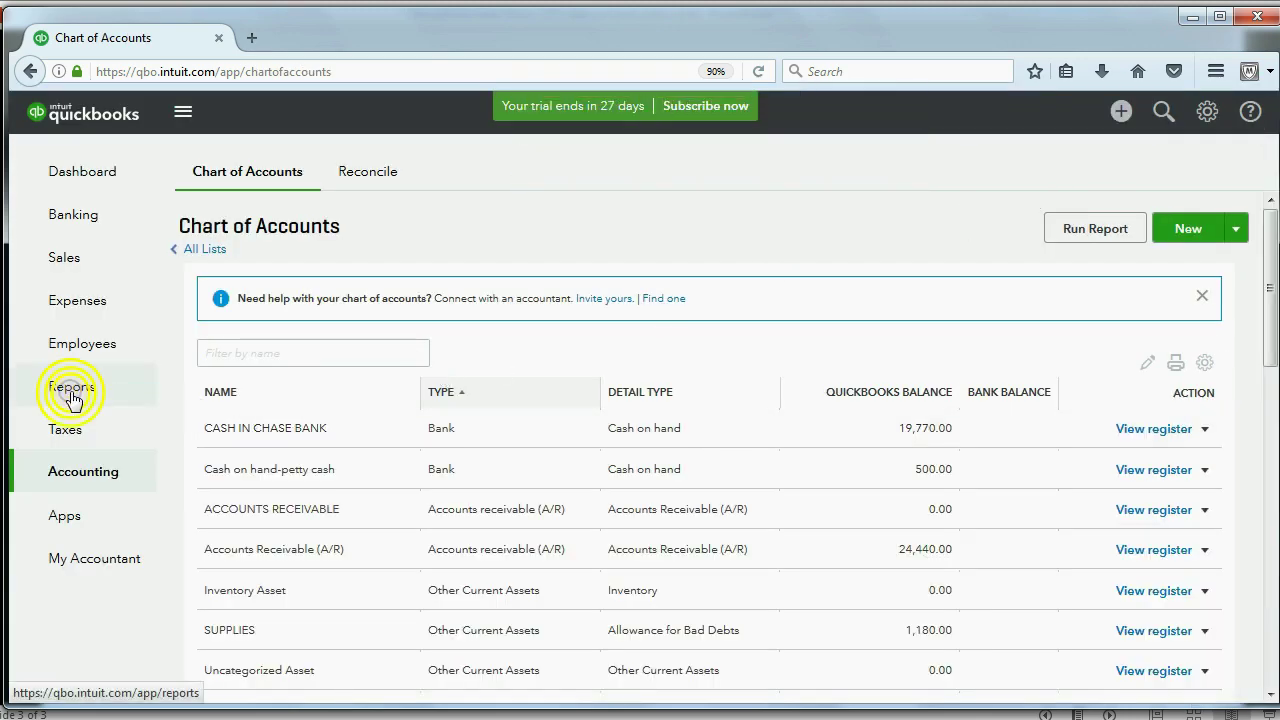
{"action": "scroll", "coordinate": [503, 514], "scroll_direction": "down", "scroll_amount": 1}
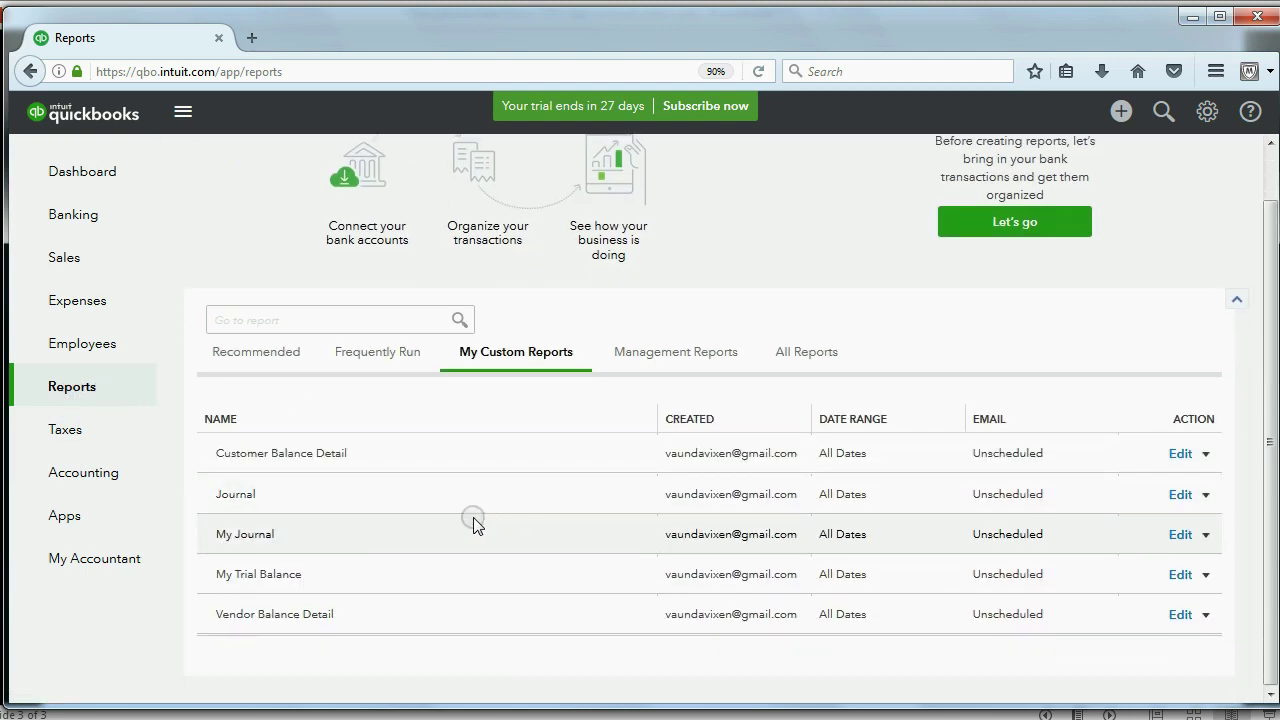
{"action": "left_click", "coordinate": [285, 580]}
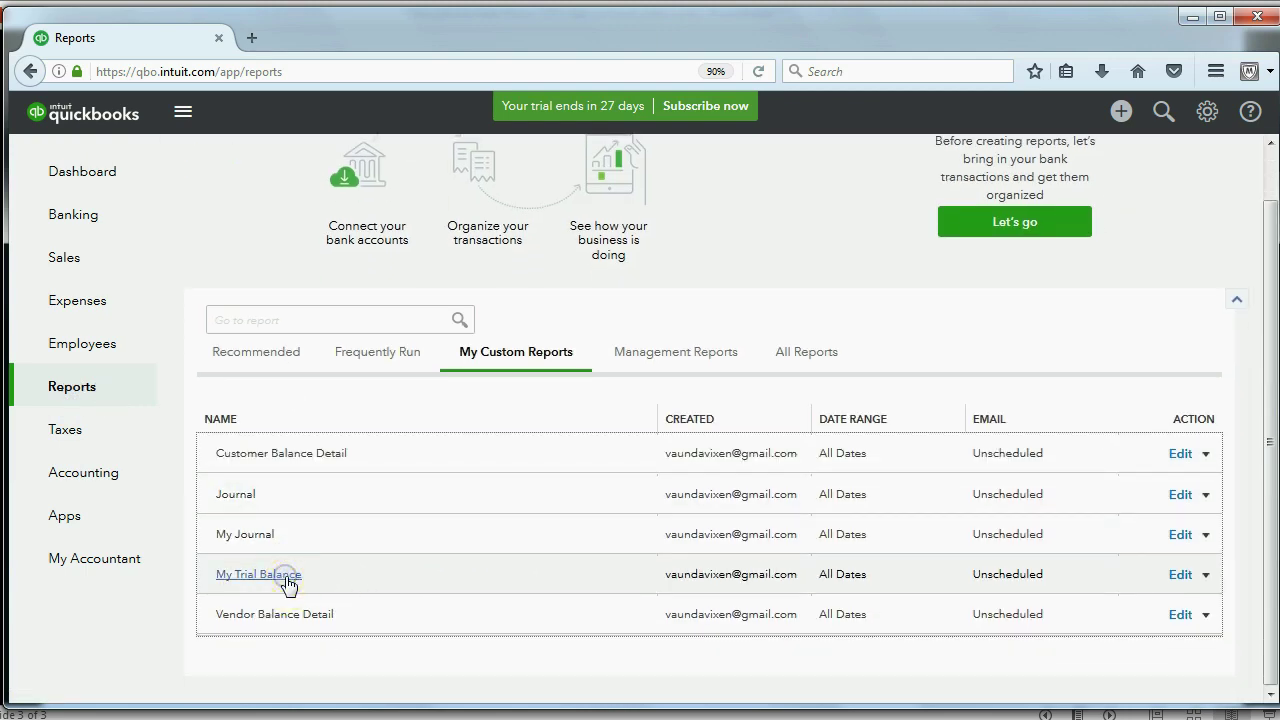
{"action": "scroll", "coordinate": [466, 514], "scroll_direction": "down", "scroll_amount": 3}
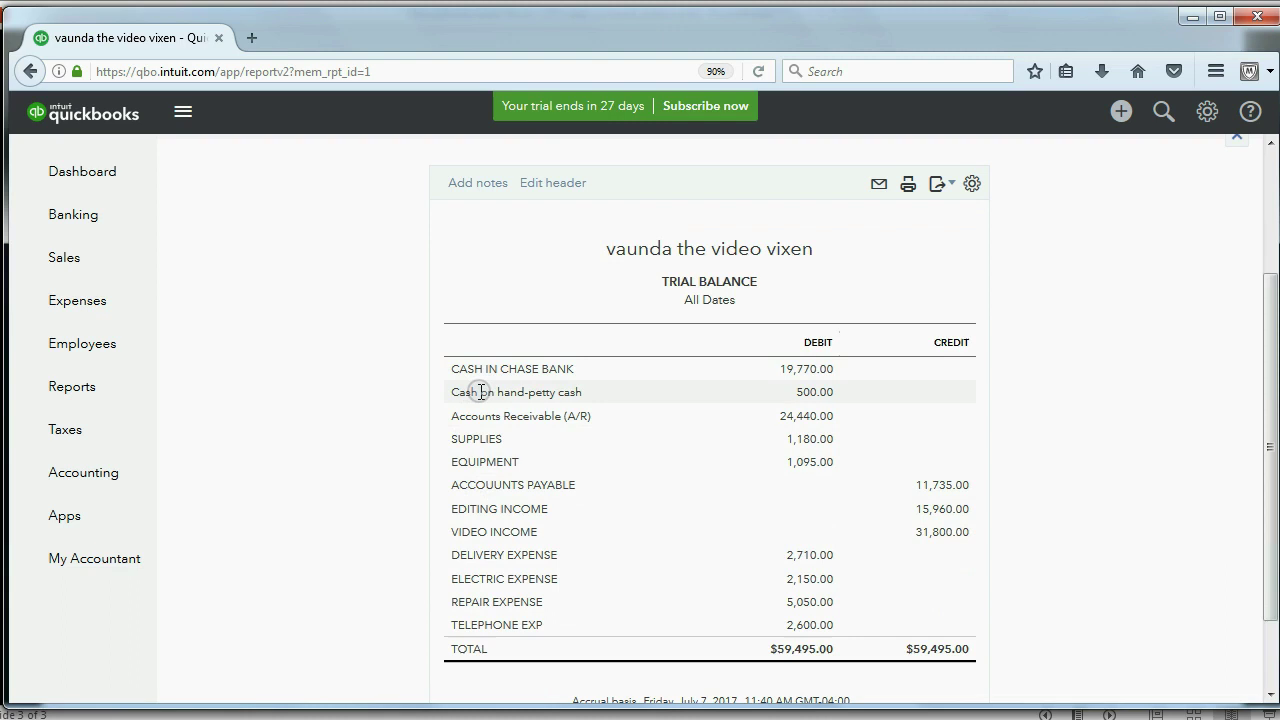
{"action": "left_click", "coordinate": [809, 394]}
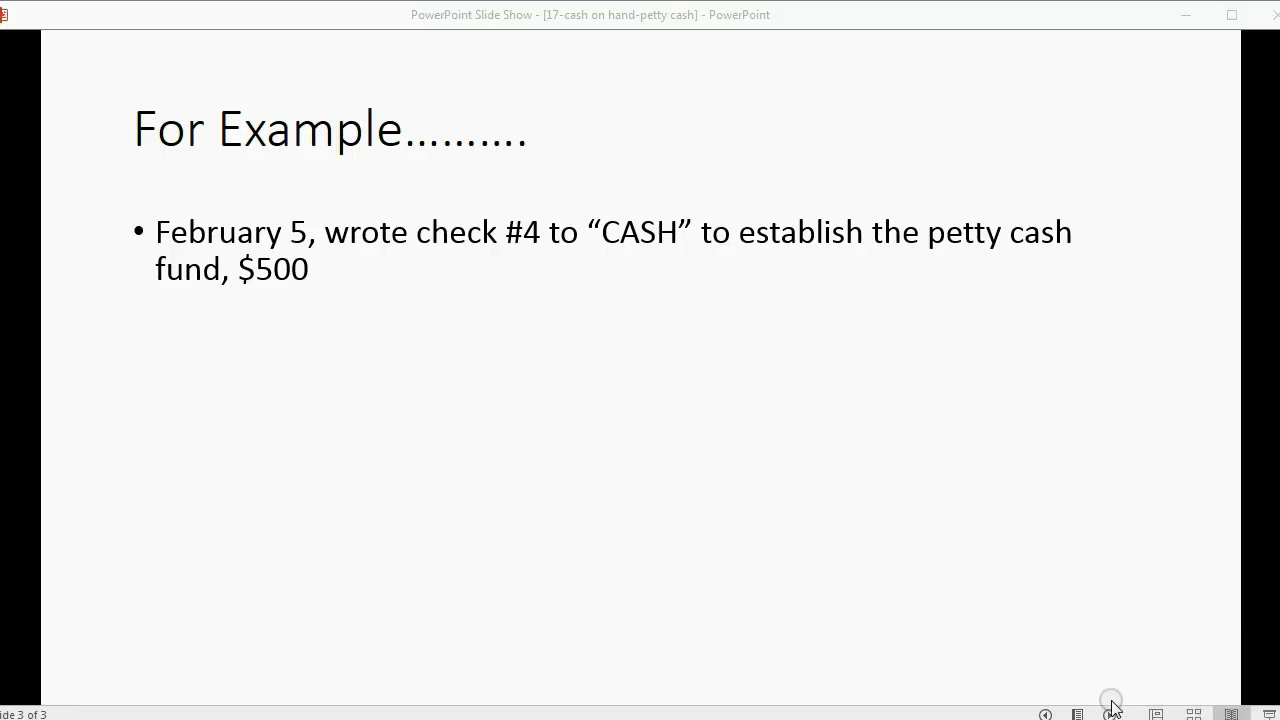
Reveal the February 6 $80 Verizon phone card example, then return to the trial balance
{"action": "left_click", "coordinate": [1109, 713]}
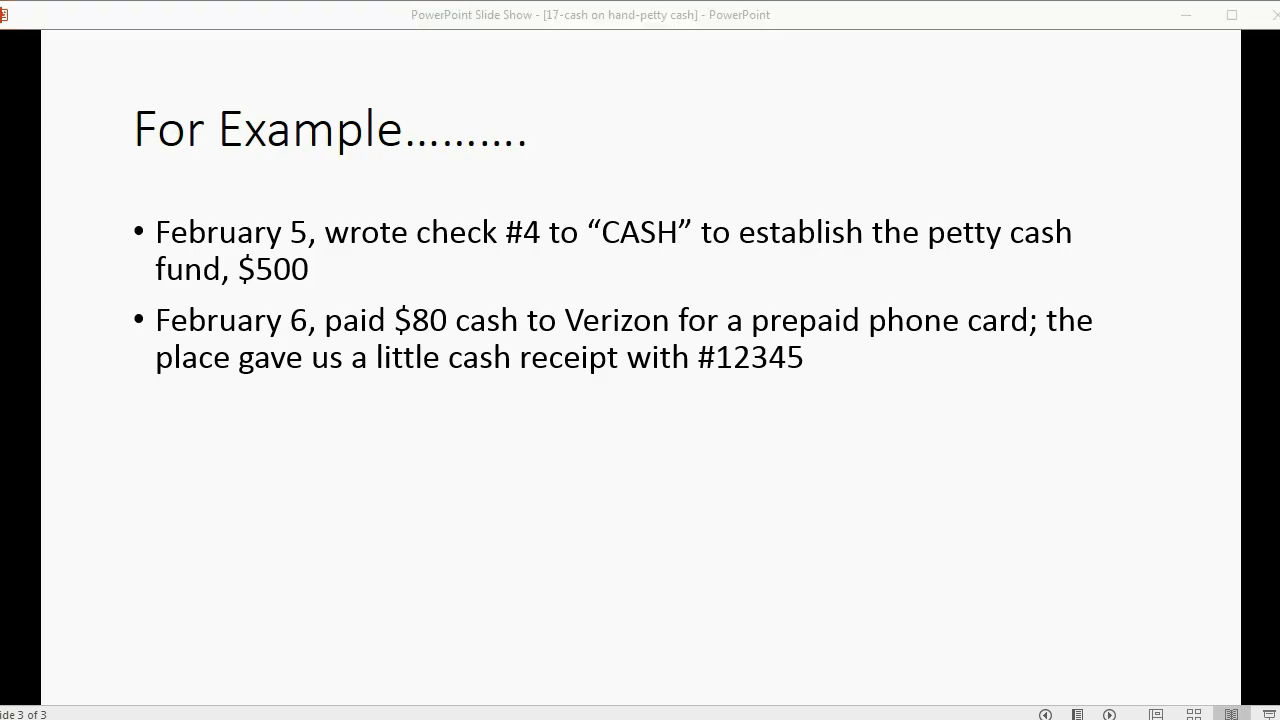
{"action": "key", "text": "alt+Tab"}
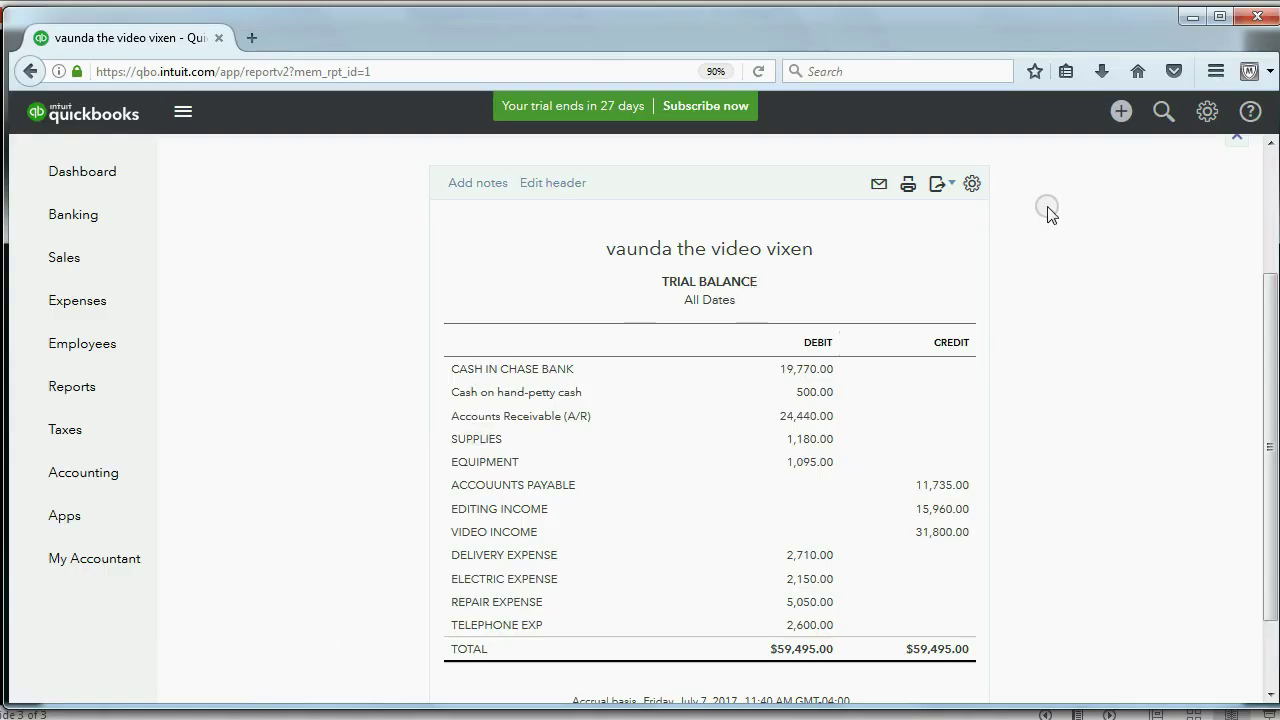
Start a new expense paid from Cash on hand-petty cash to payee VERZON
{"action": "left_click", "coordinate": [1120, 112]}
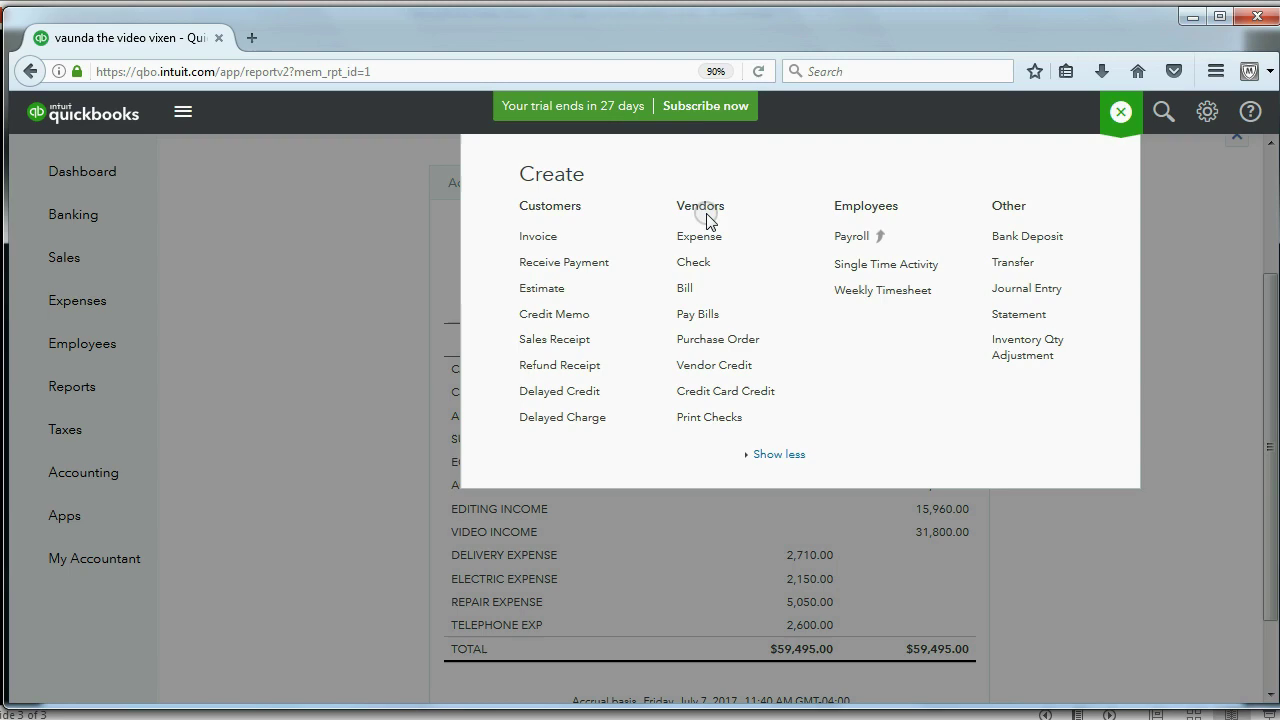
{"action": "left_click", "coordinate": [706, 240]}
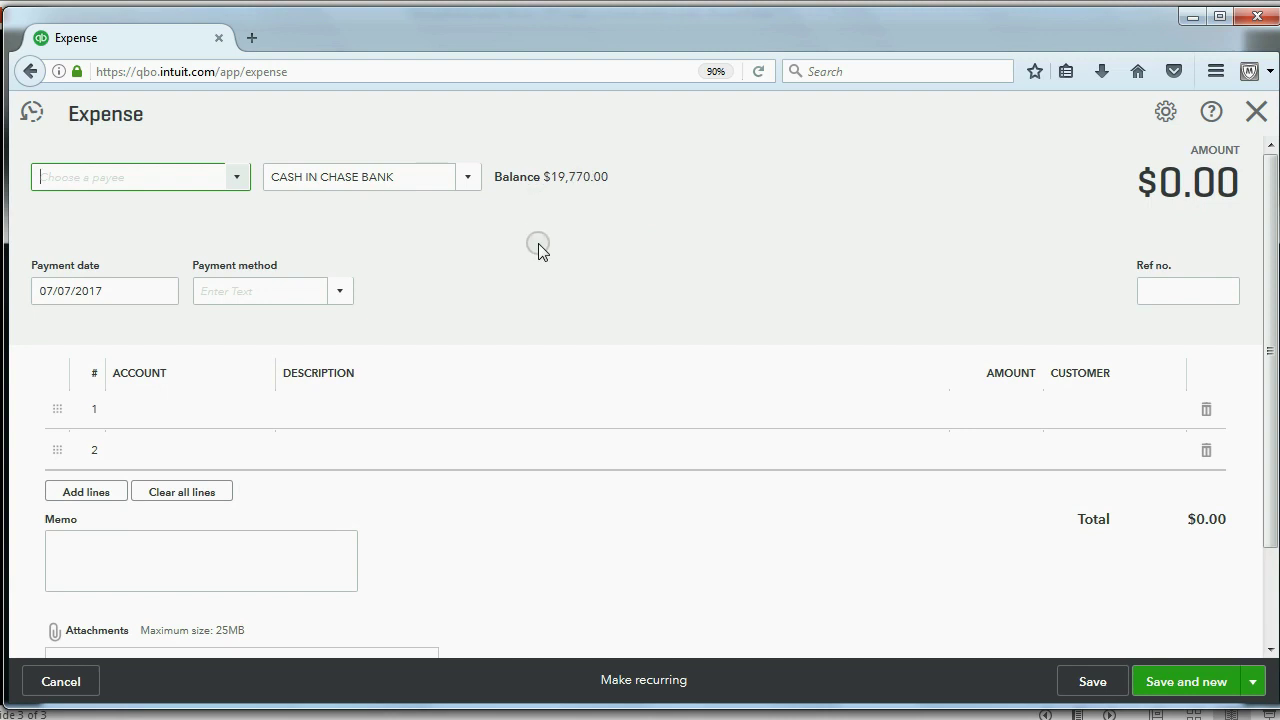
{"action": "left_click", "coordinate": [469, 179]}
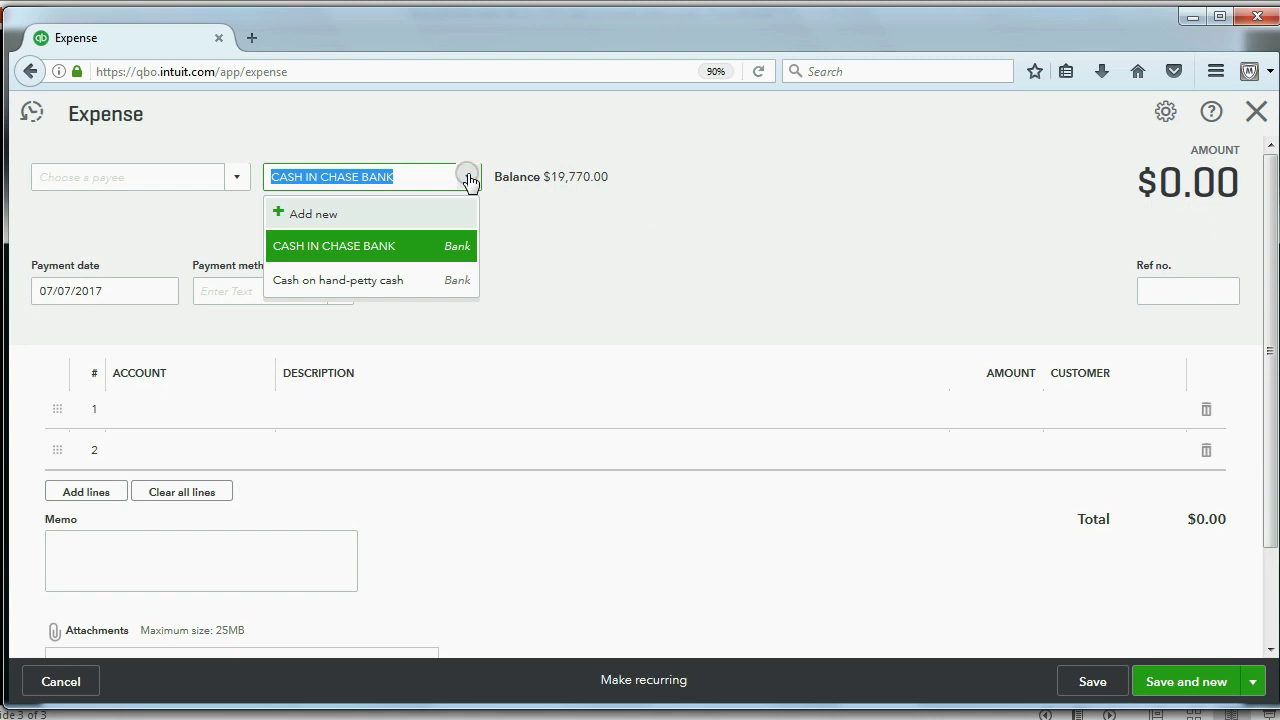
{"action": "left_click", "coordinate": [347, 282]}
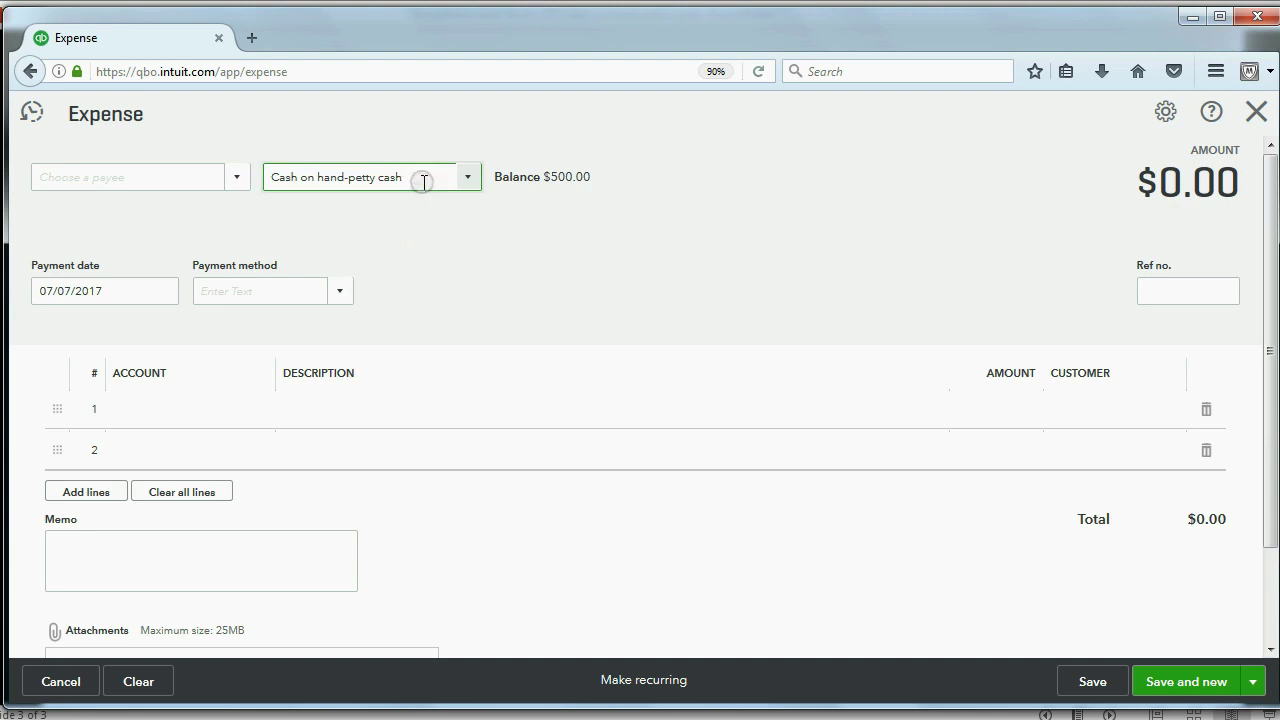
{"action": "left_click", "coordinate": [237, 178]}
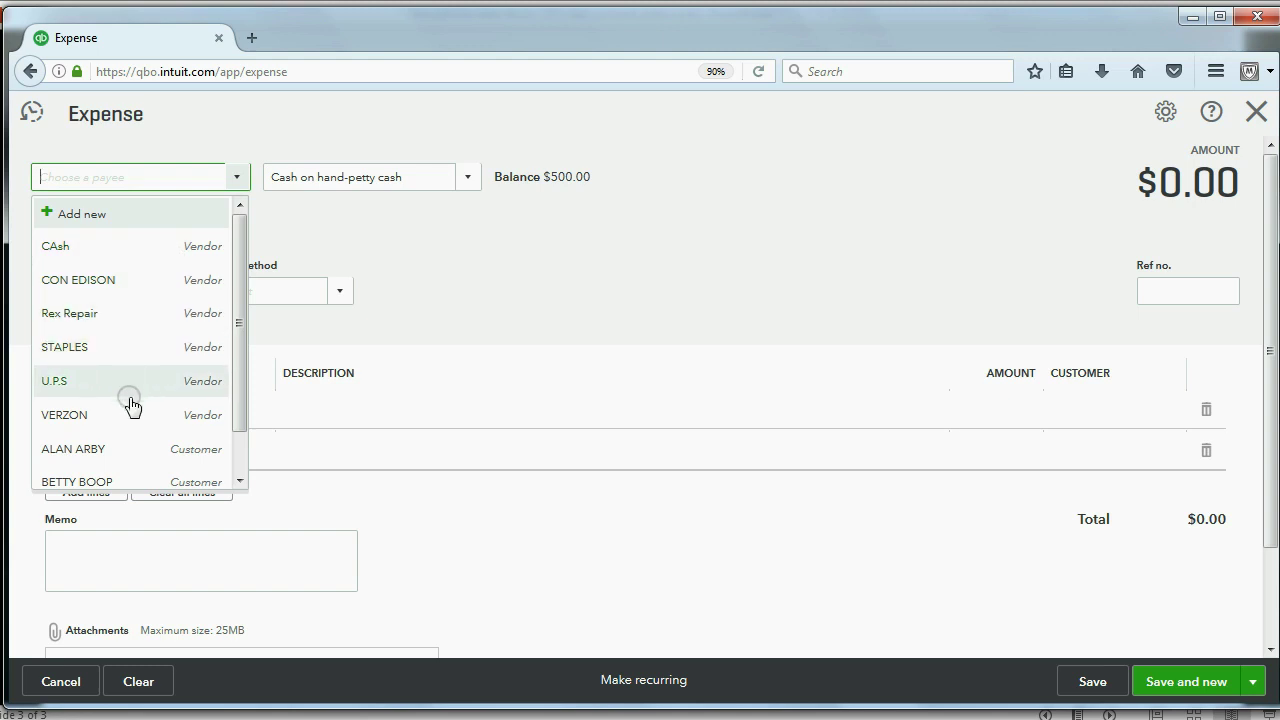
{"action": "left_click", "coordinate": [125, 416]}
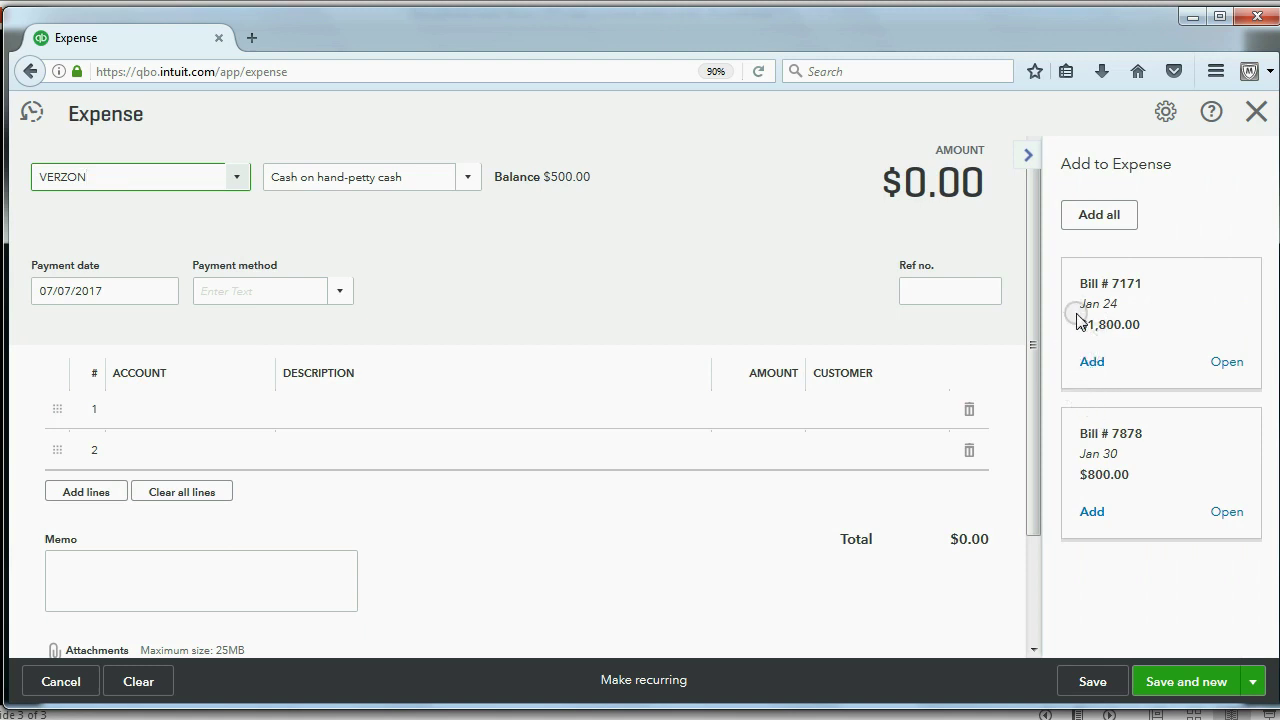
Charge line 1 to TELEPHONE EXP for 80, then check the slide's details
{"action": "left_click", "coordinate": [222, 404]}
{"action": "left_click", "coordinate": [257, 418]}
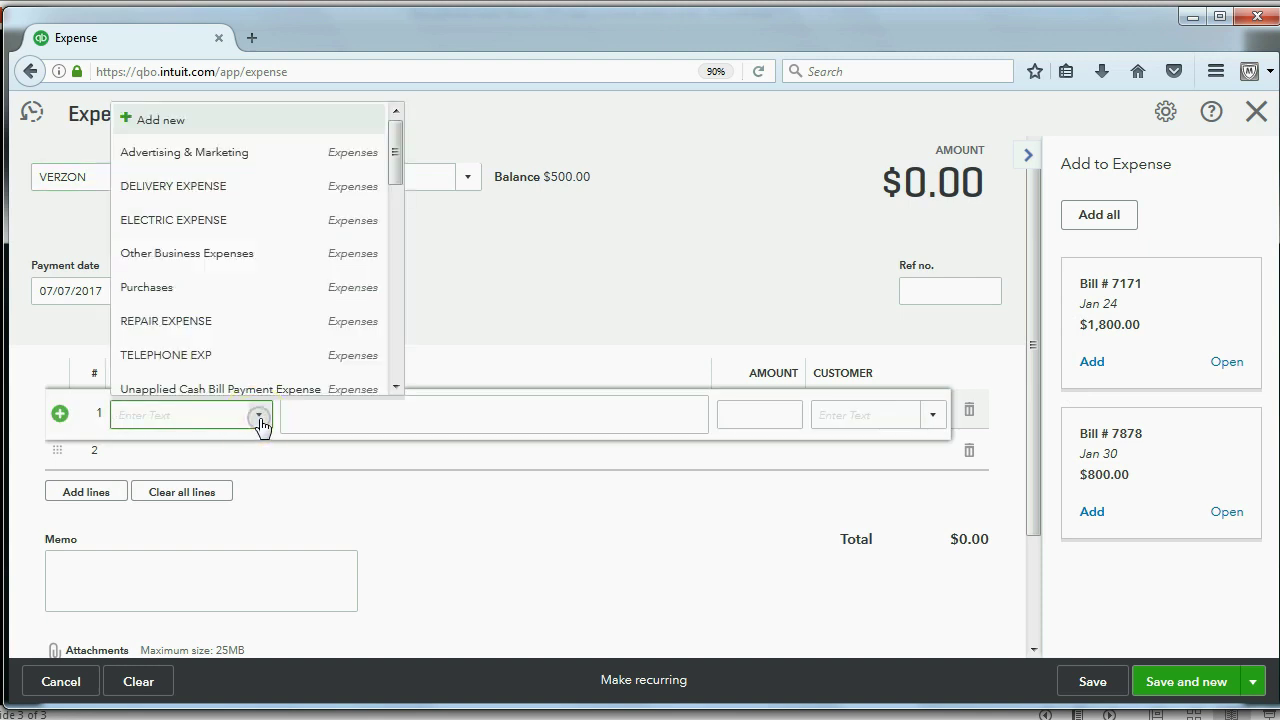
{"action": "left_click", "coordinate": [246, 355]}
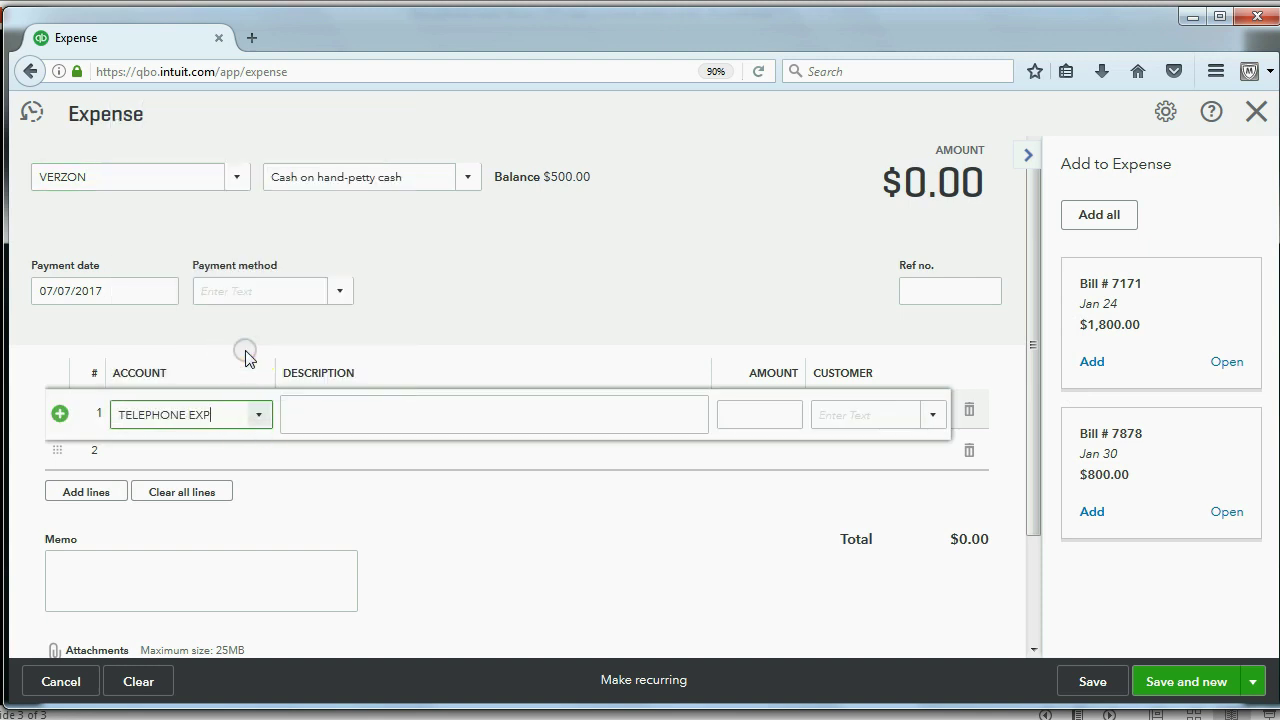
{"action": "left_click", "coordinate": [768, 410]}
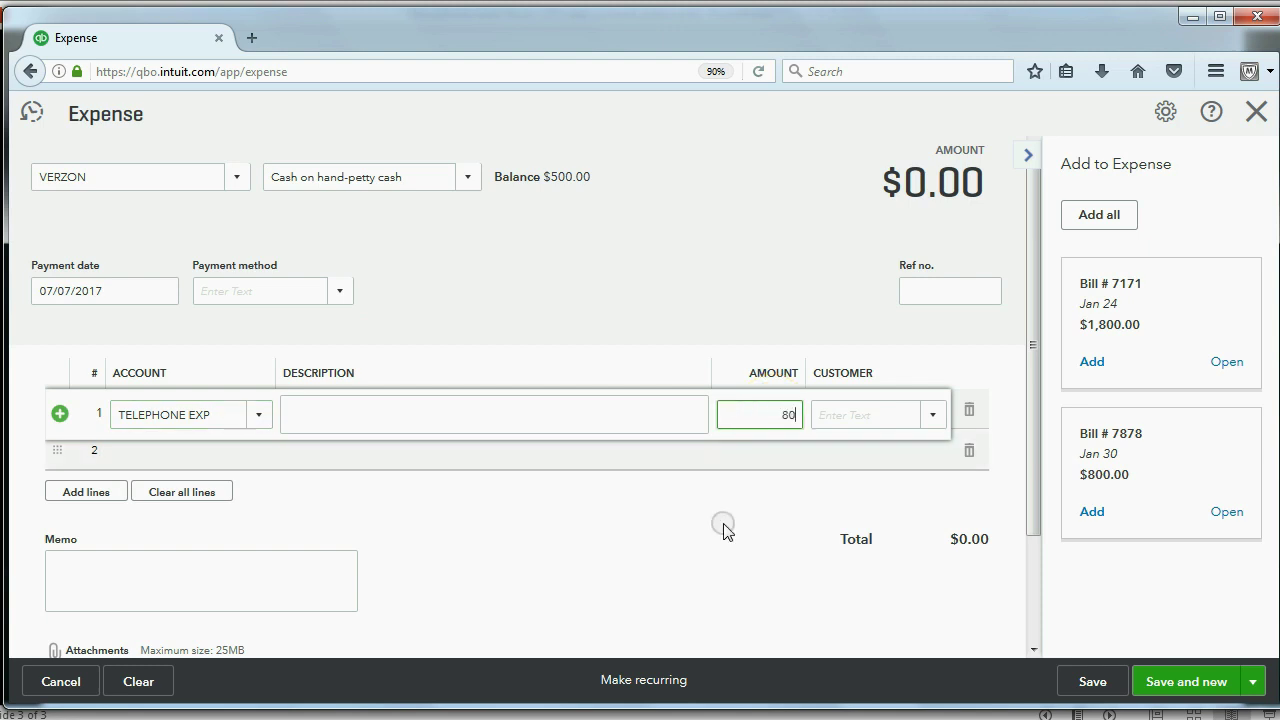
{"action": "left_click", "coordinate": [710, 716]}
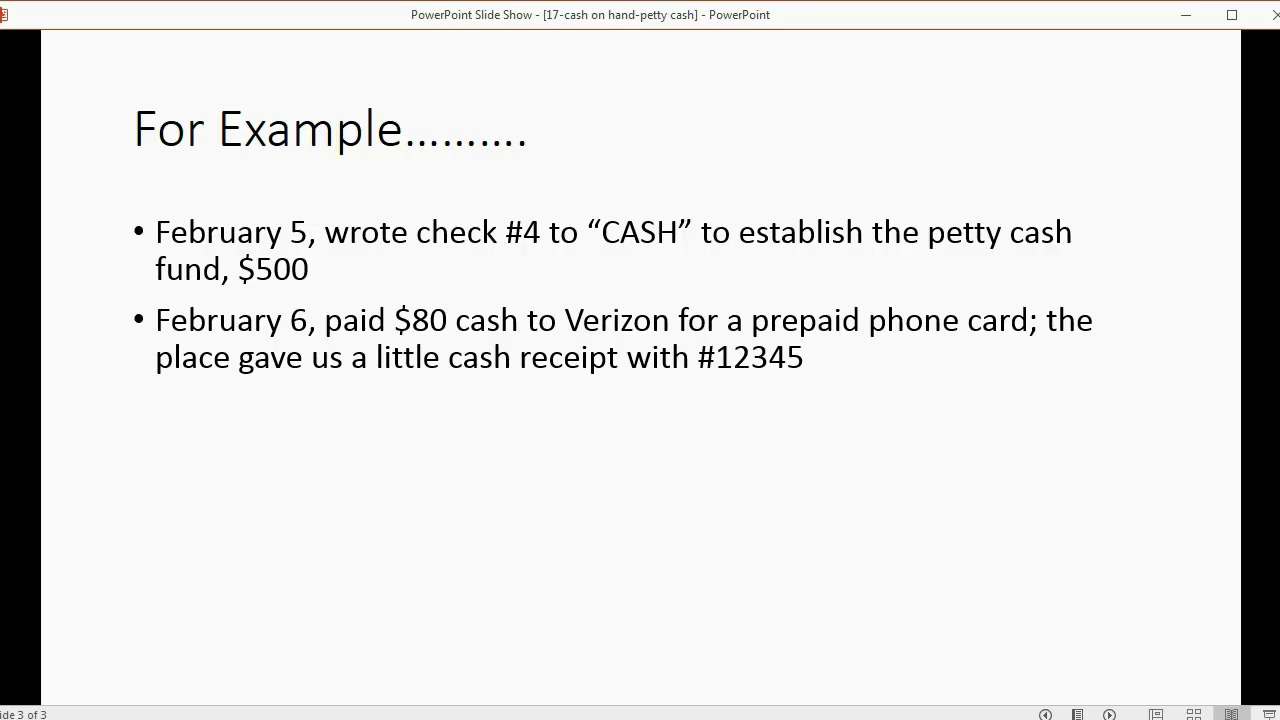
Back in the Verizon expense, enter receipt number 12345 as the reference
{"action": "key", "text": "alt+Tab"}
{"action": "left_click", "coordinate": [949, 291]}
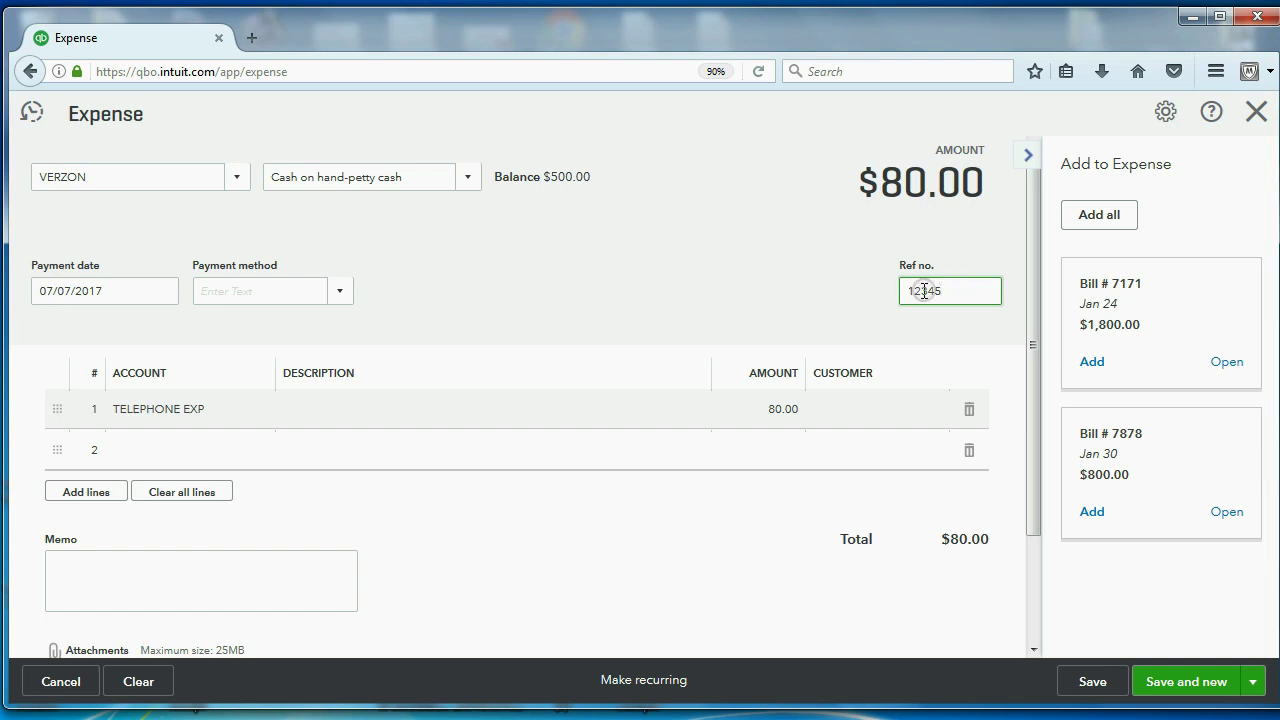
Date the $80 Verizon phone expense 02/06/2017 and save it with reference 12345
{"action": "left_click", "coordinate": [560, 254]}
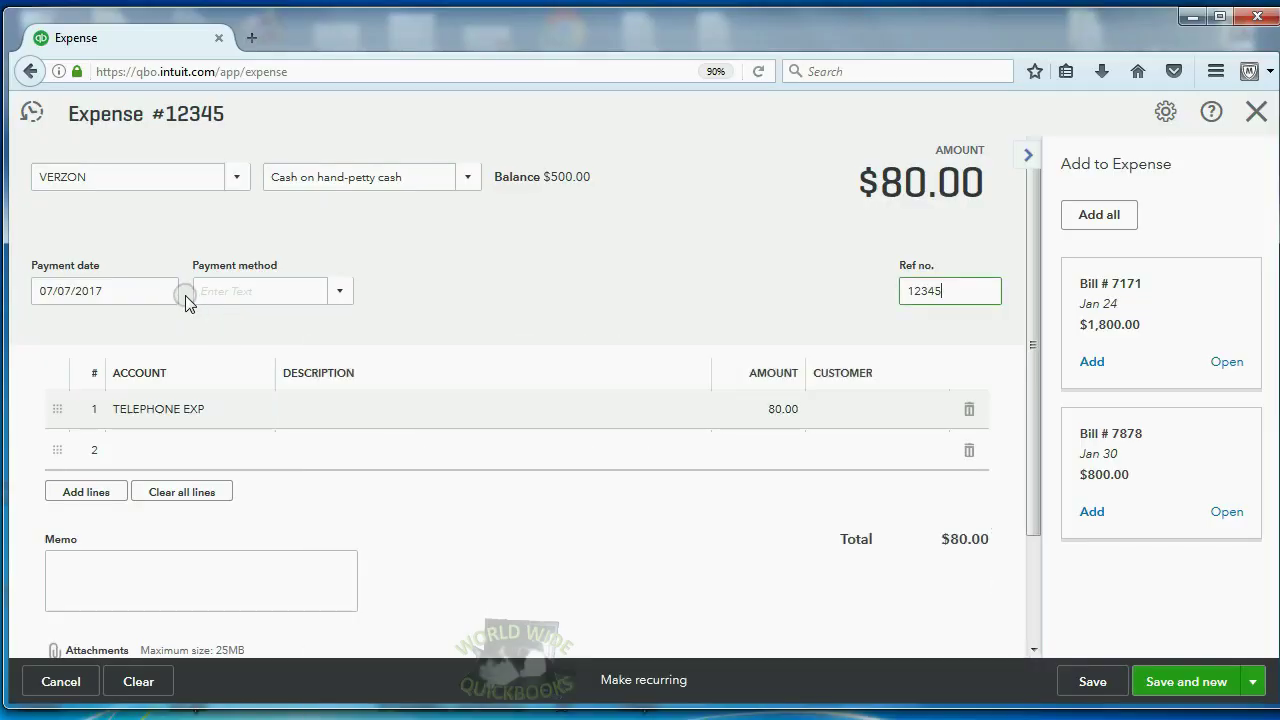
{"action": "left_click", "coordinate": [165, 291]}
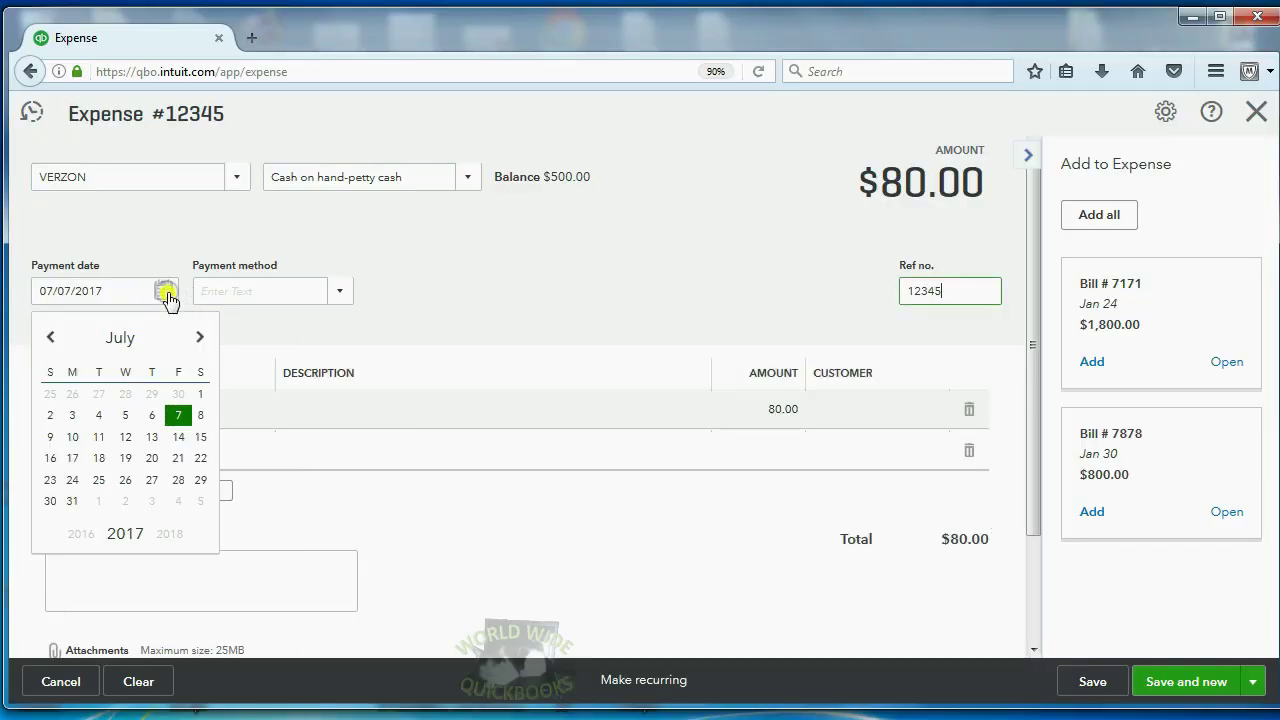
{"action": "left_click", "coordinate": [166, 290]}
{"action": "left_click", "coordinate": [165, 291]}
{"action": "left_click", "coordinate": [51, 338]}
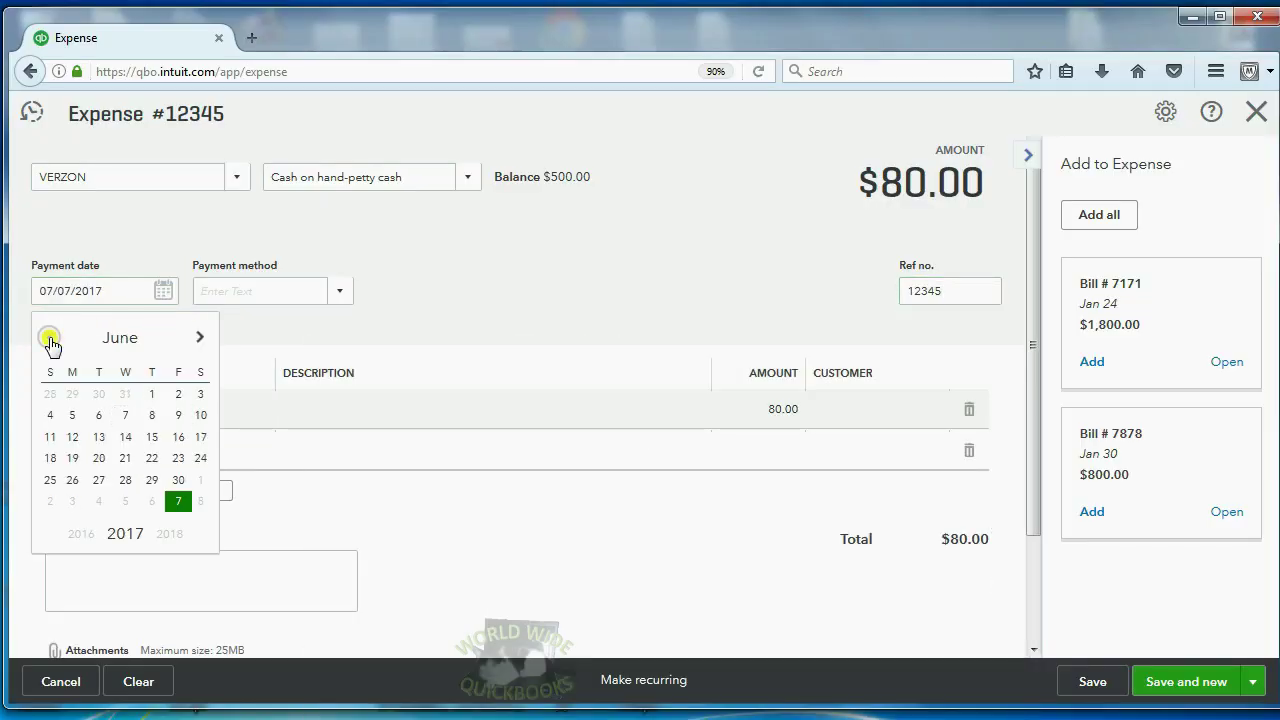
{"action": "left_click", "coordinate": [51, 338]}
{"action": "left_click", "coordinate": [51, 338]}
{"action": "left_click", "coordinate": [51, 338]}
{"action": "left_click", "coordinate": [51, 338]}
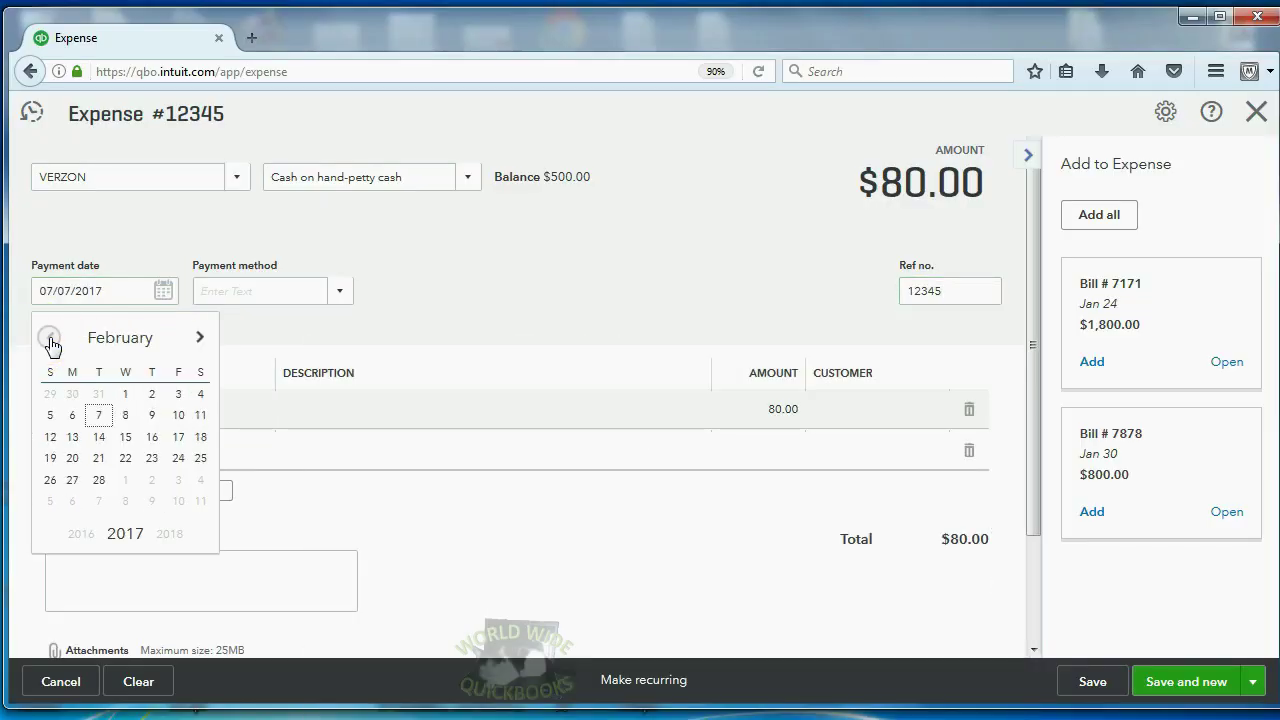
{"action": "left_click", "coordinate": [73, 416]}
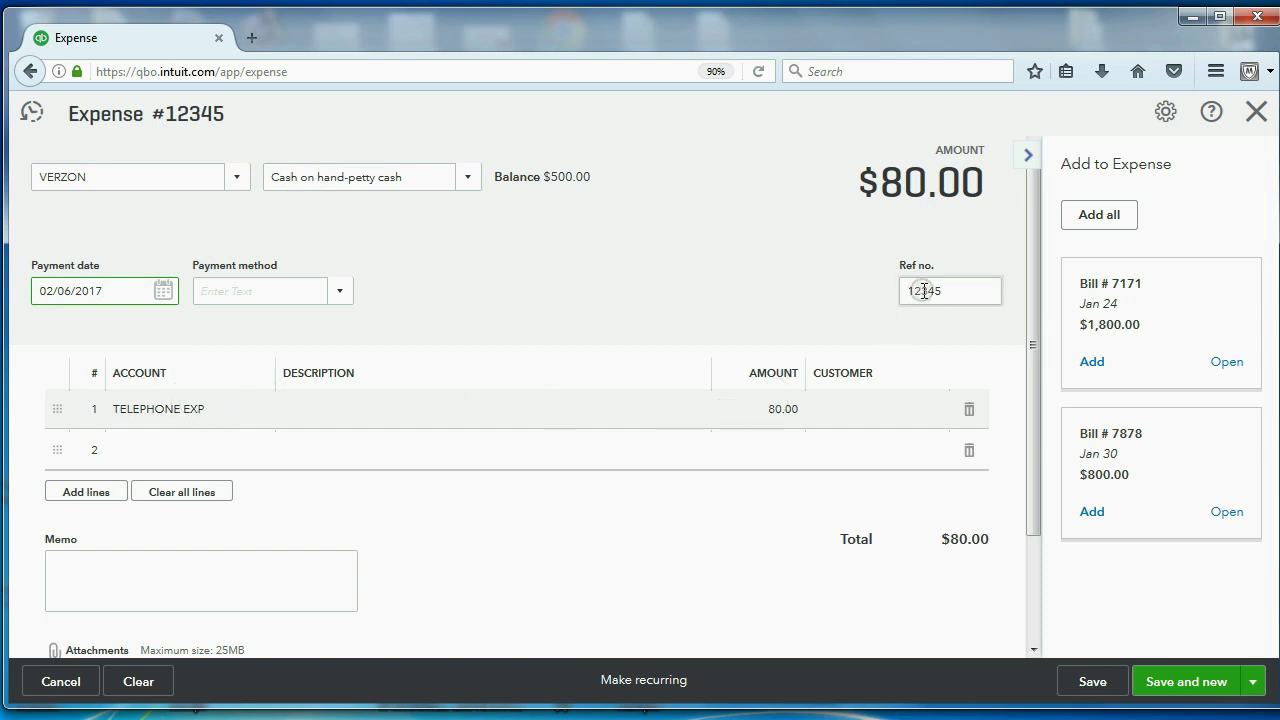
{"action": "left_click", "coordinate": [1092, 680]}
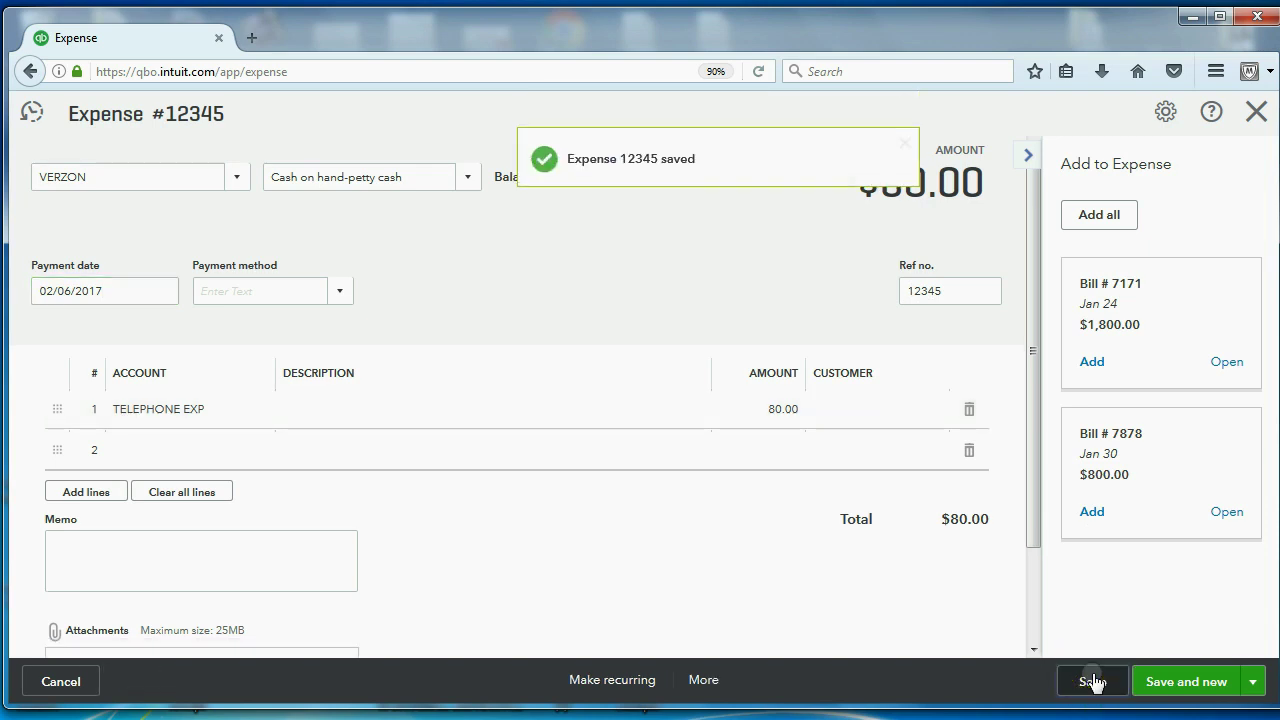
Drill into the 2,680.00 TELEPHONE EXP amount on the Trial Balance to list its transactions
{"action": "left_click", "coordinate": [1254, 114]}
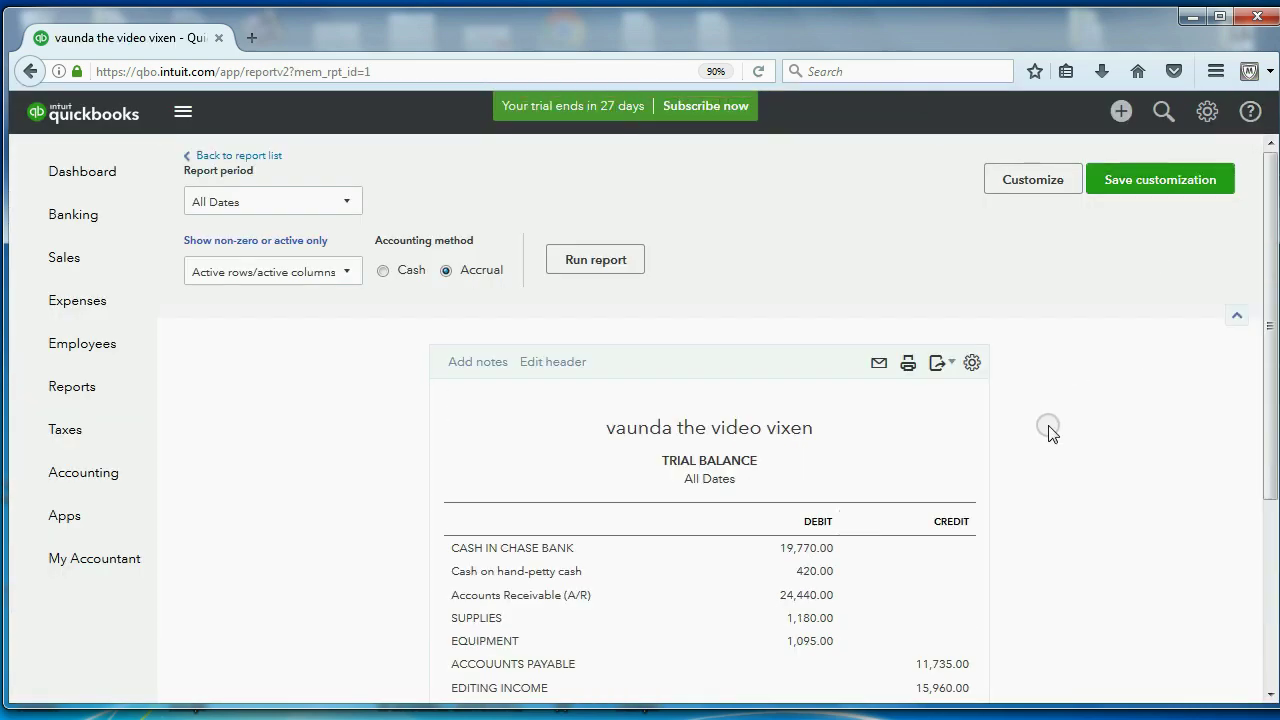
{"action": "scroll", "coordinate": [1050, 430], "scroll_direction": "down", "scroll_amount": 3}
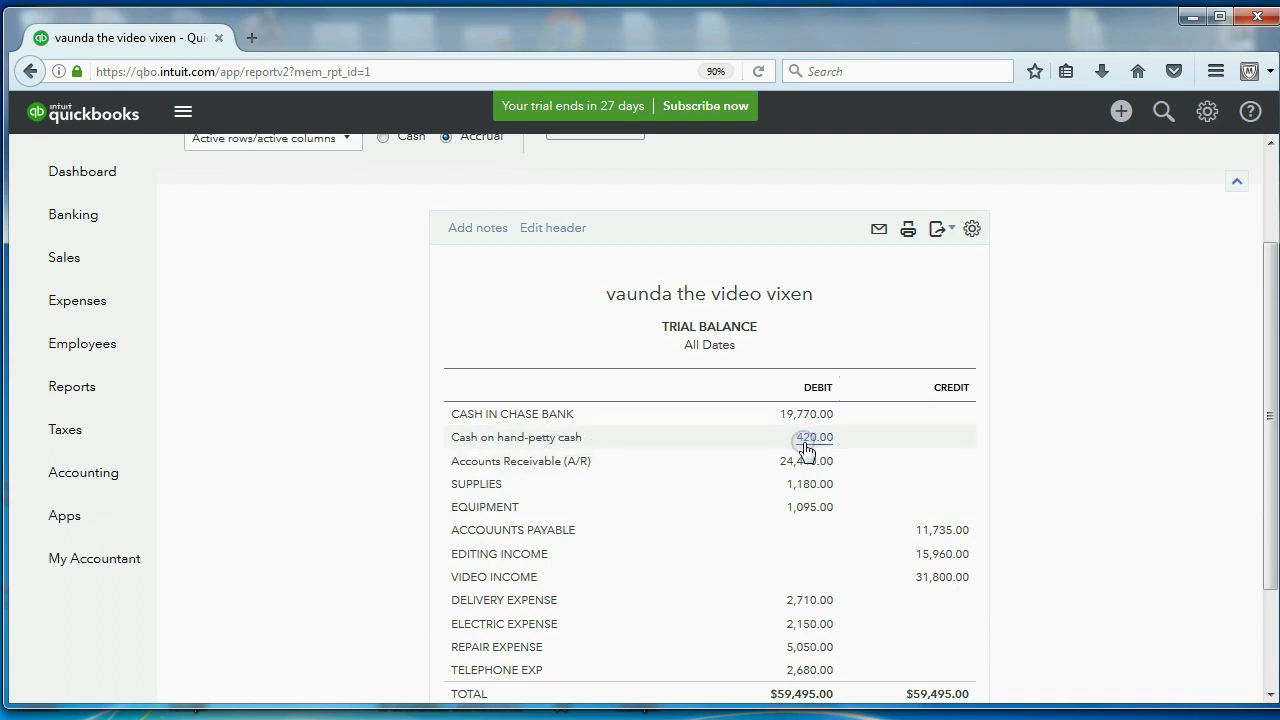
{"action": "scroll", "coordinate": [808, 448], "scroll_direction": "down", "scroll_amount": 1}
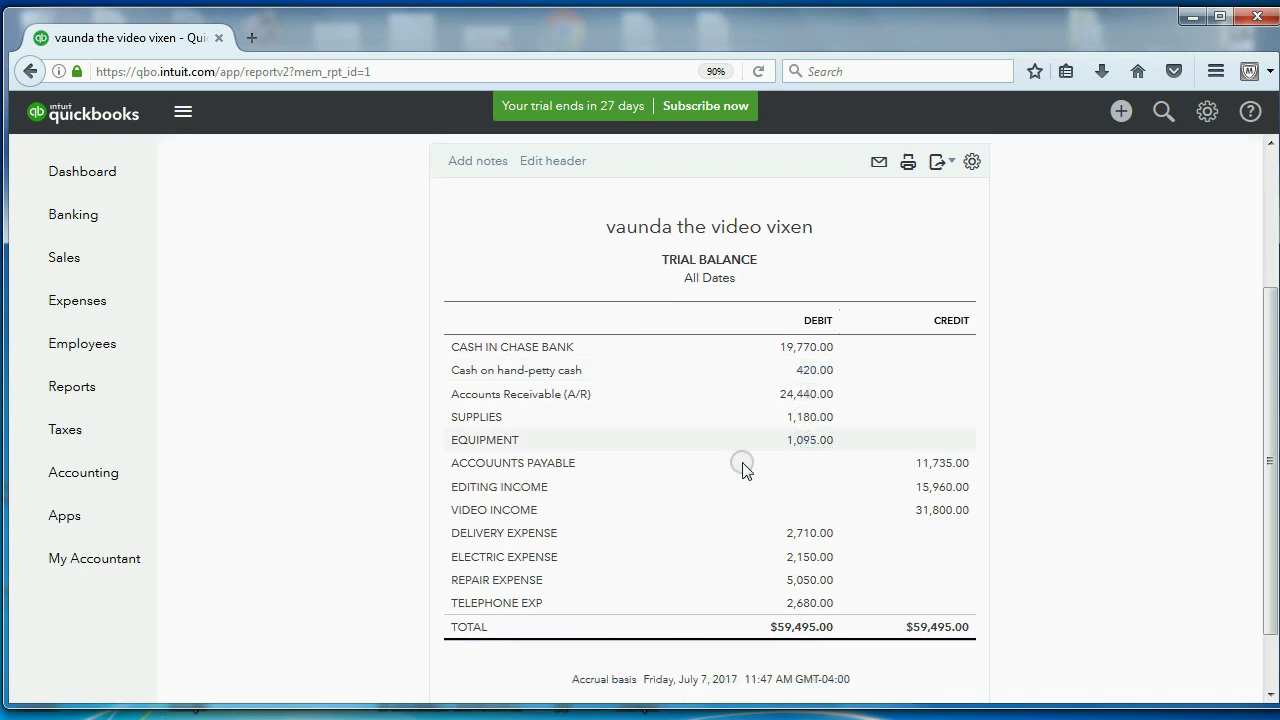
{"action": "scroll", "coordinate": [700, 592], "scroll_direction": "down", "scroll_amount": 1}
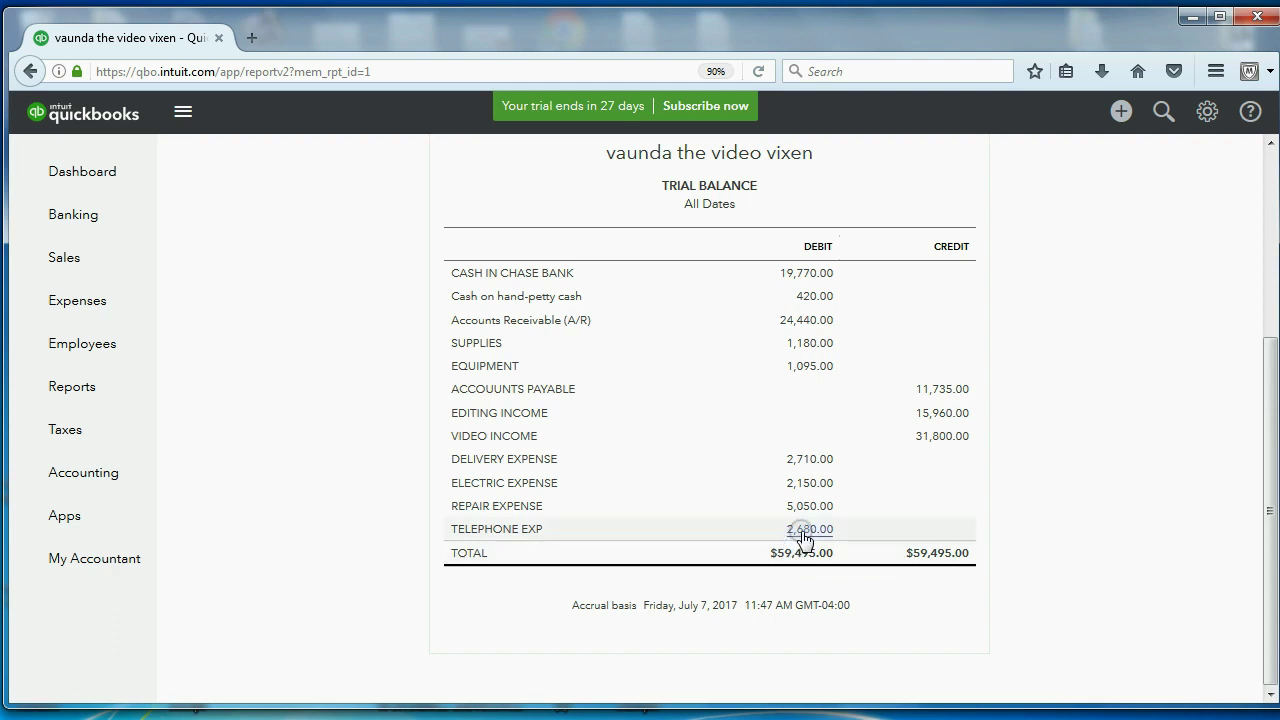
{"action": "left_click", "coordinate": [806, 532]}
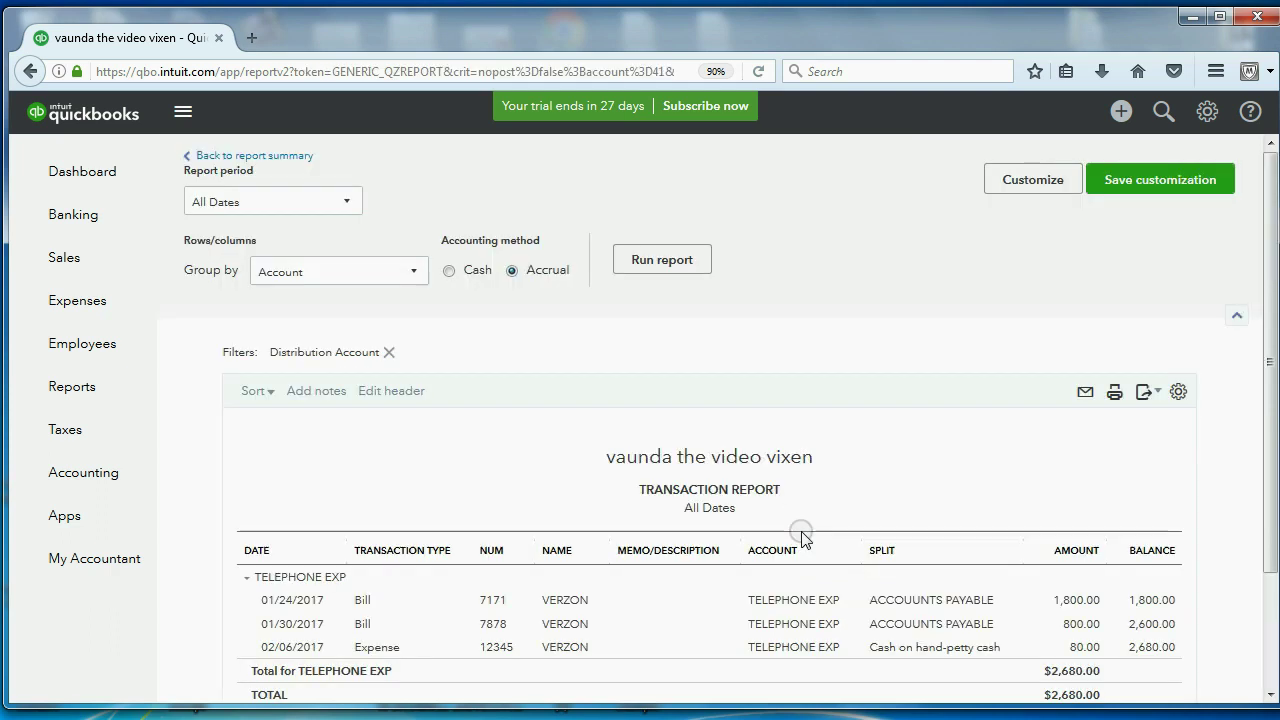
Review the TELEPHONE EXP transaction list, then return to the petty-cash example slides
{"action": "scroll", "coordinate": [798, 532], "scroll_direction": "down", "scroll_amount": 1}
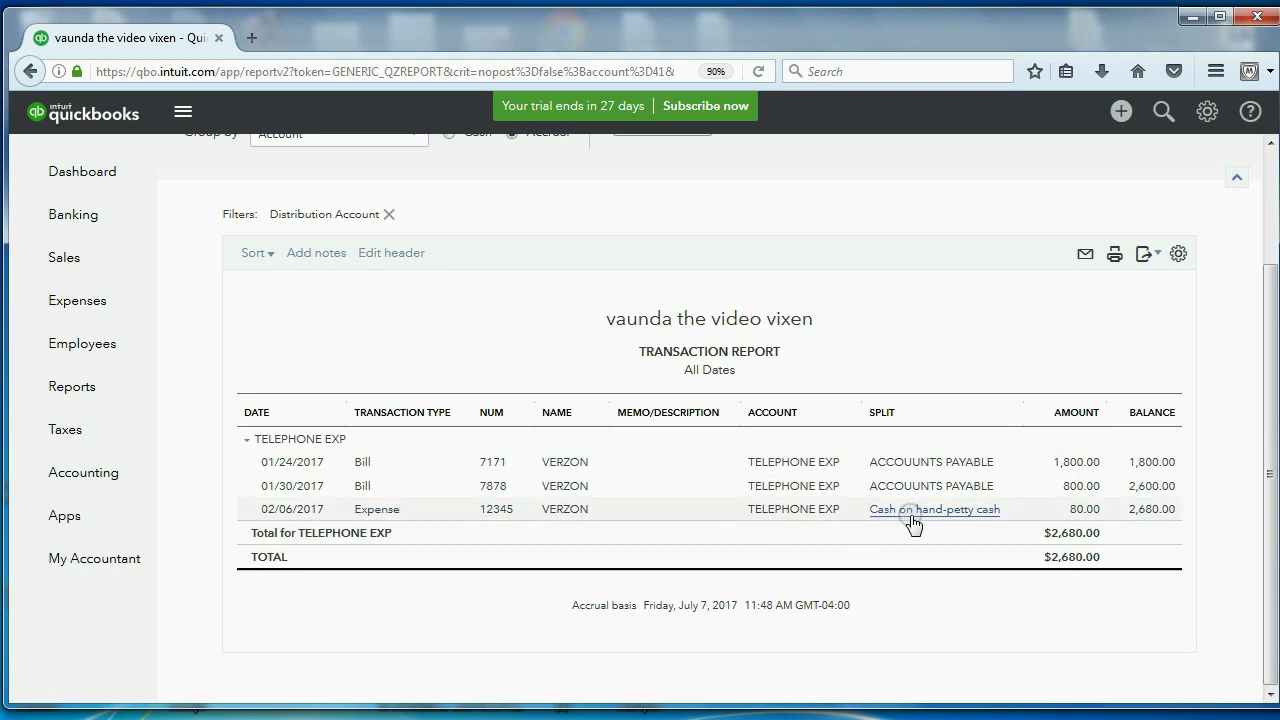
{"action": "key", "text": "alt+Tab"}
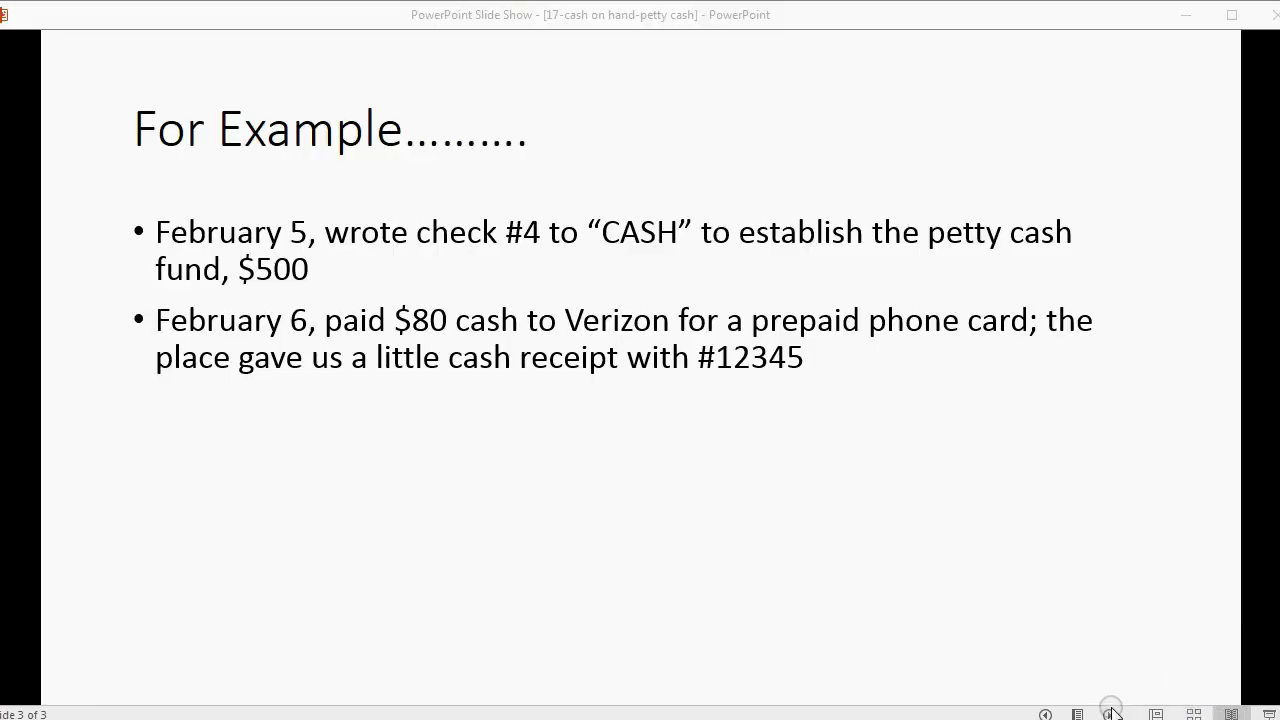
Show the February 7 Staples $120 equipment bullet, then go back to QuickBooks
{"action": "left_click", "coordinate": [1116, 674]}
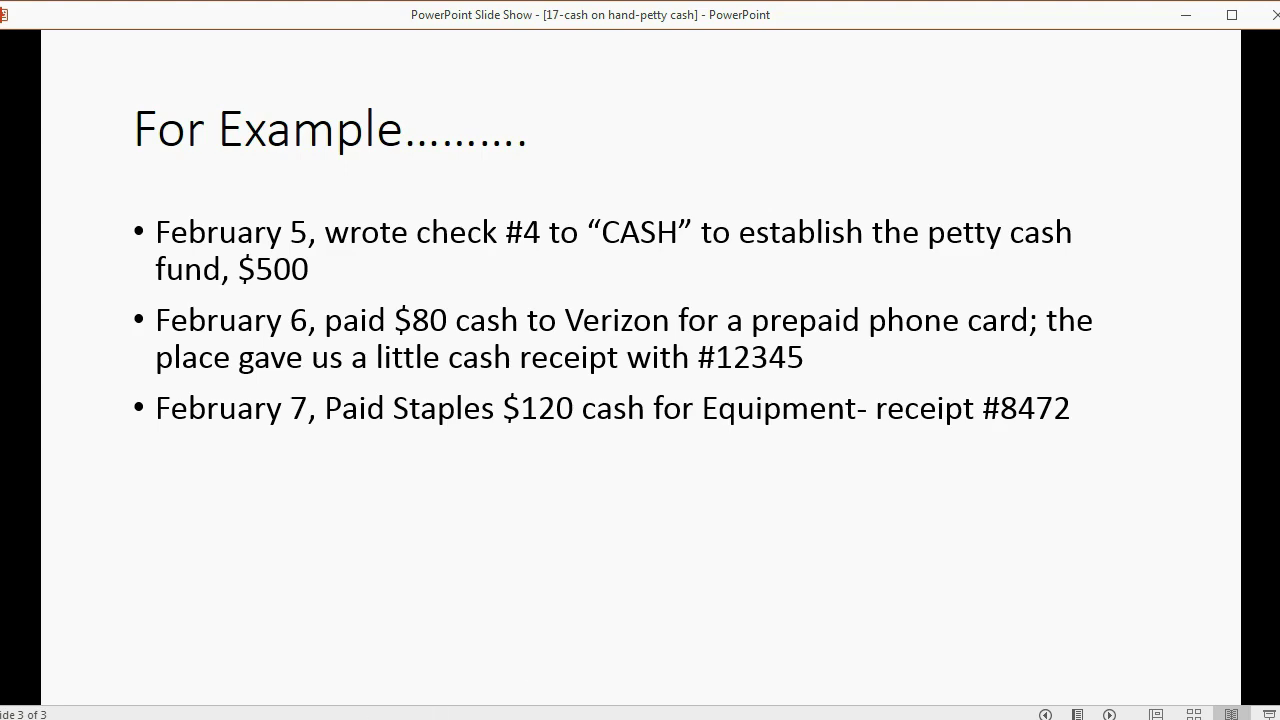
{"action": "key", "text": "alt+Tab"}
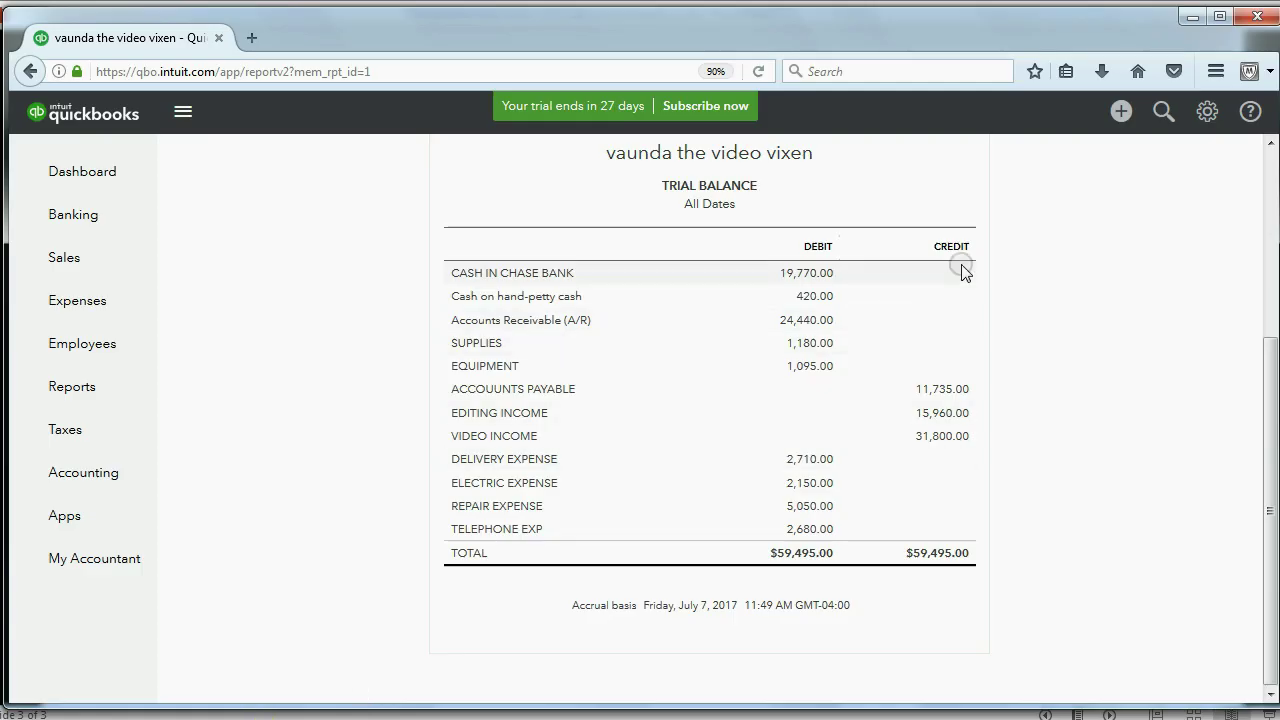
Start a new petty-cash expense to payee STAPLES dated 02/07/2017
{"action": "left_click", "coordinate": [1122, 116]}
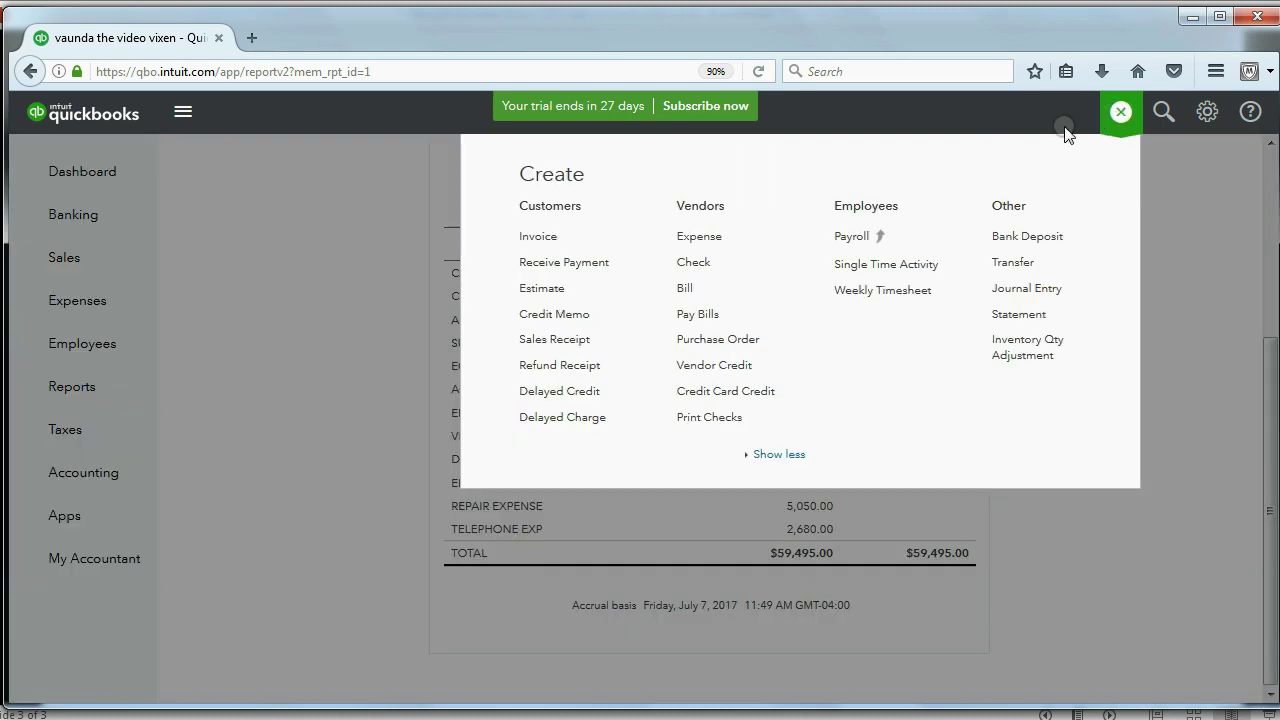
{"action": "left_click", "coordinate": [699, 240]}
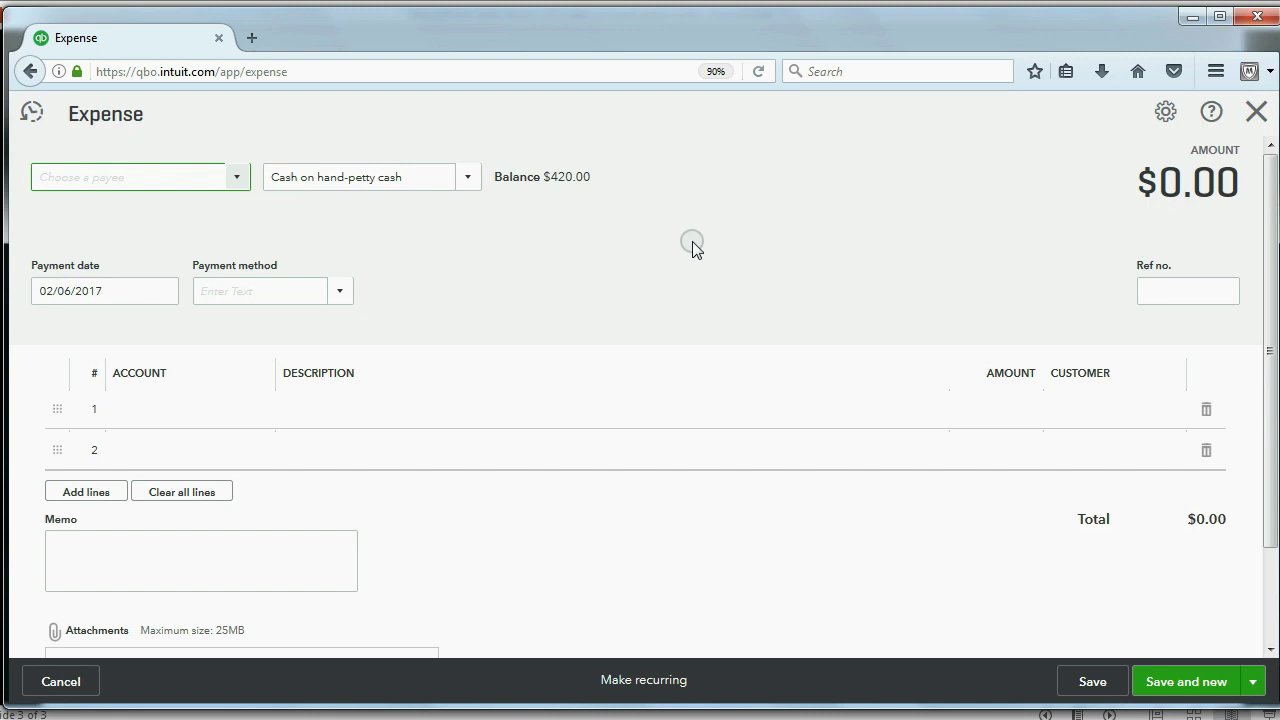
{"action": "left_click", "coordinate": [467, 178]}
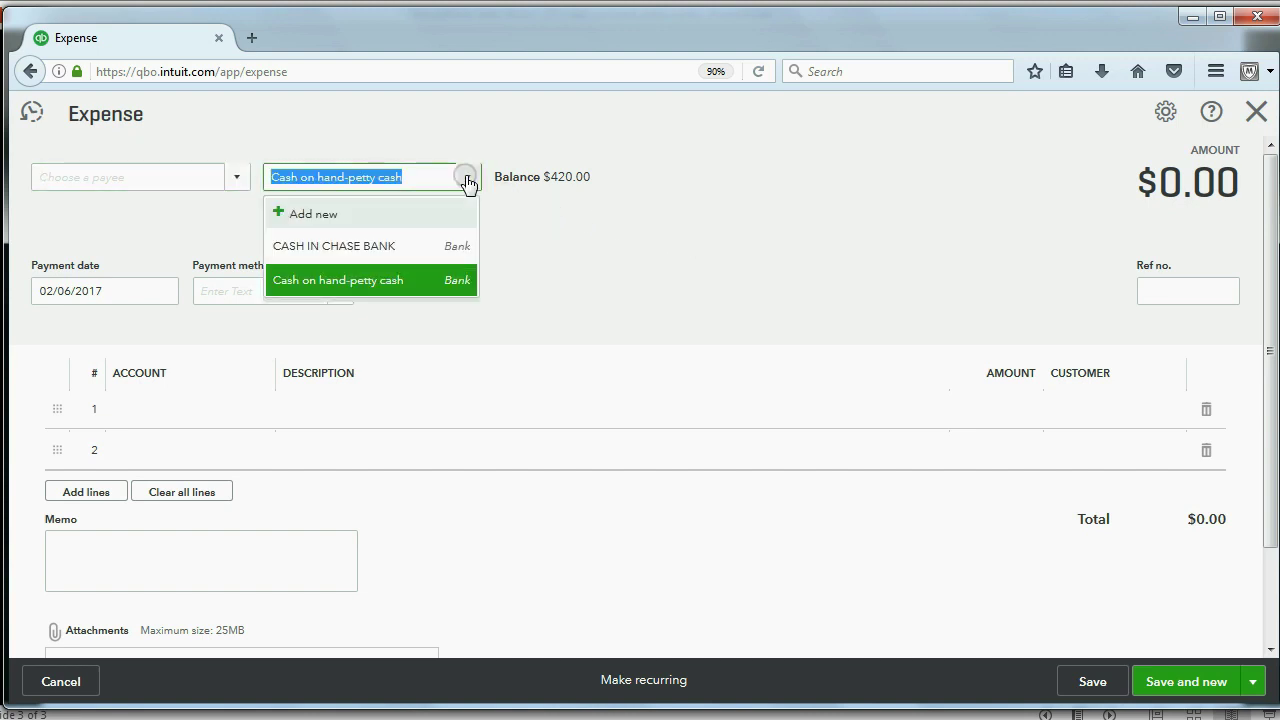
{"action": "left_click", "coordinate": [467, 178]}
{"action": "left_click", "coordinate": [237, 177]}
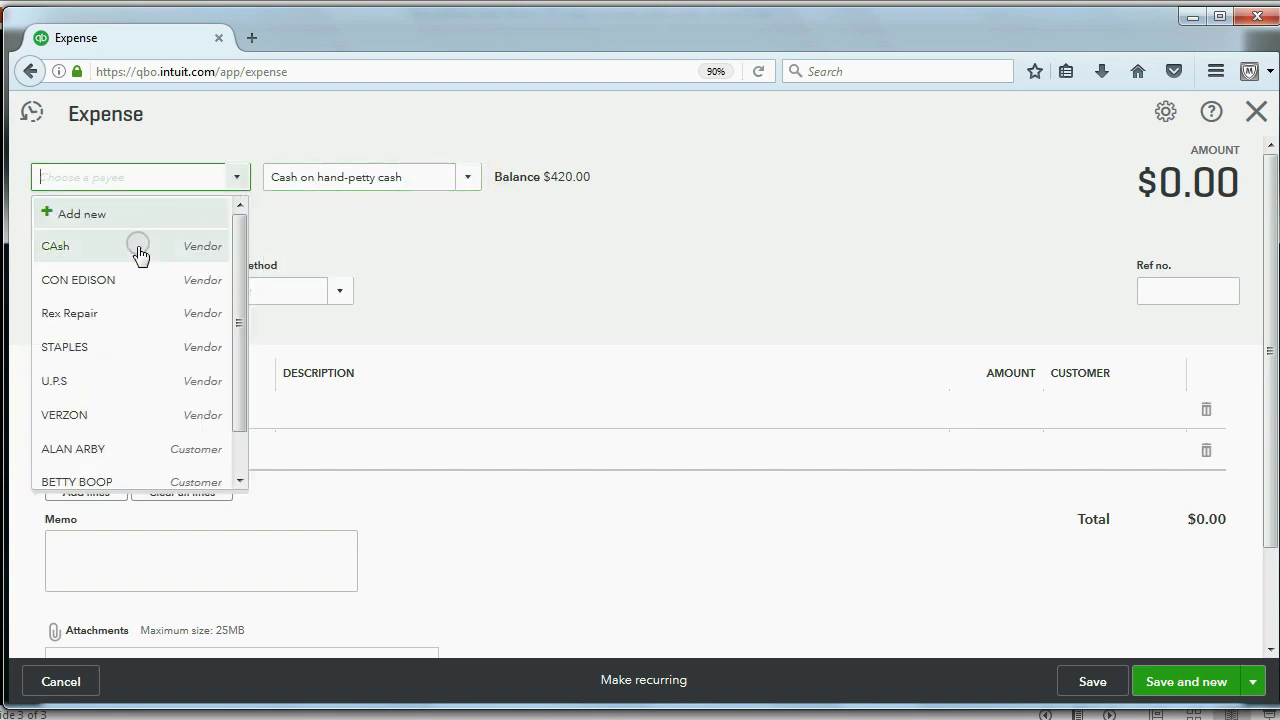
{"action": "left_click", "coordinate": [104, 347]}
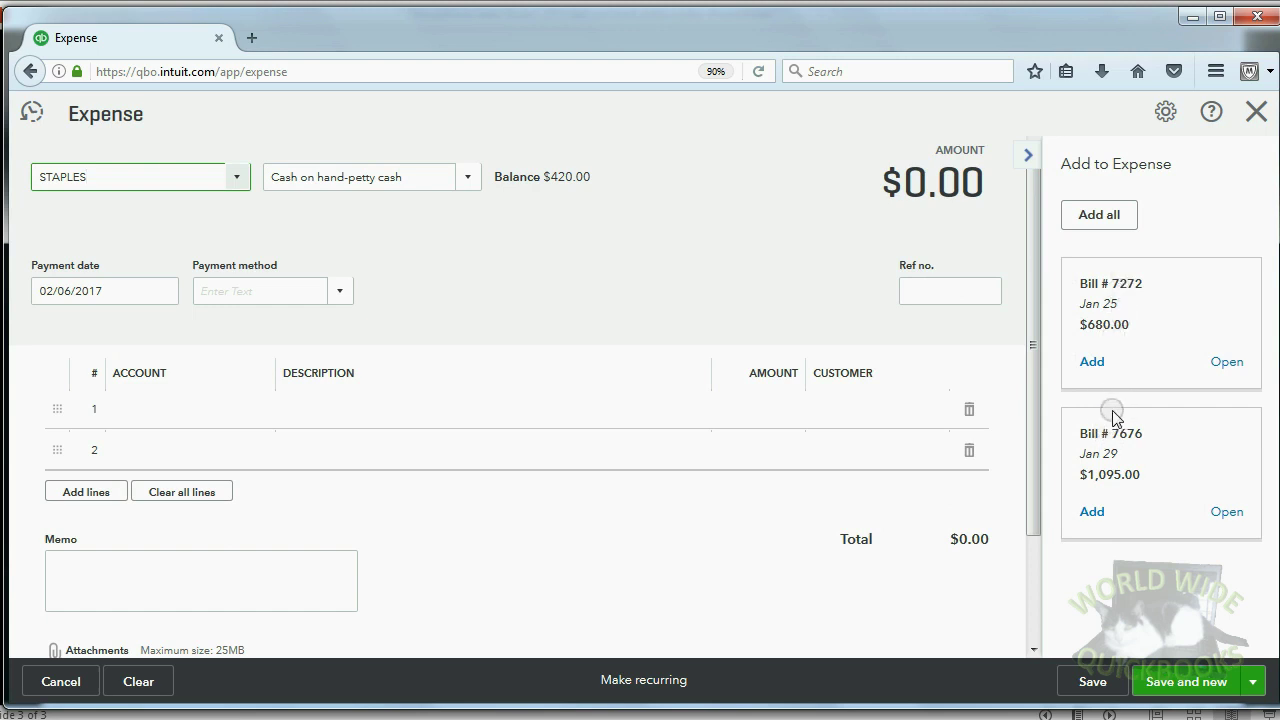
{"action": "left_click", "coordinate": [165, 291]}
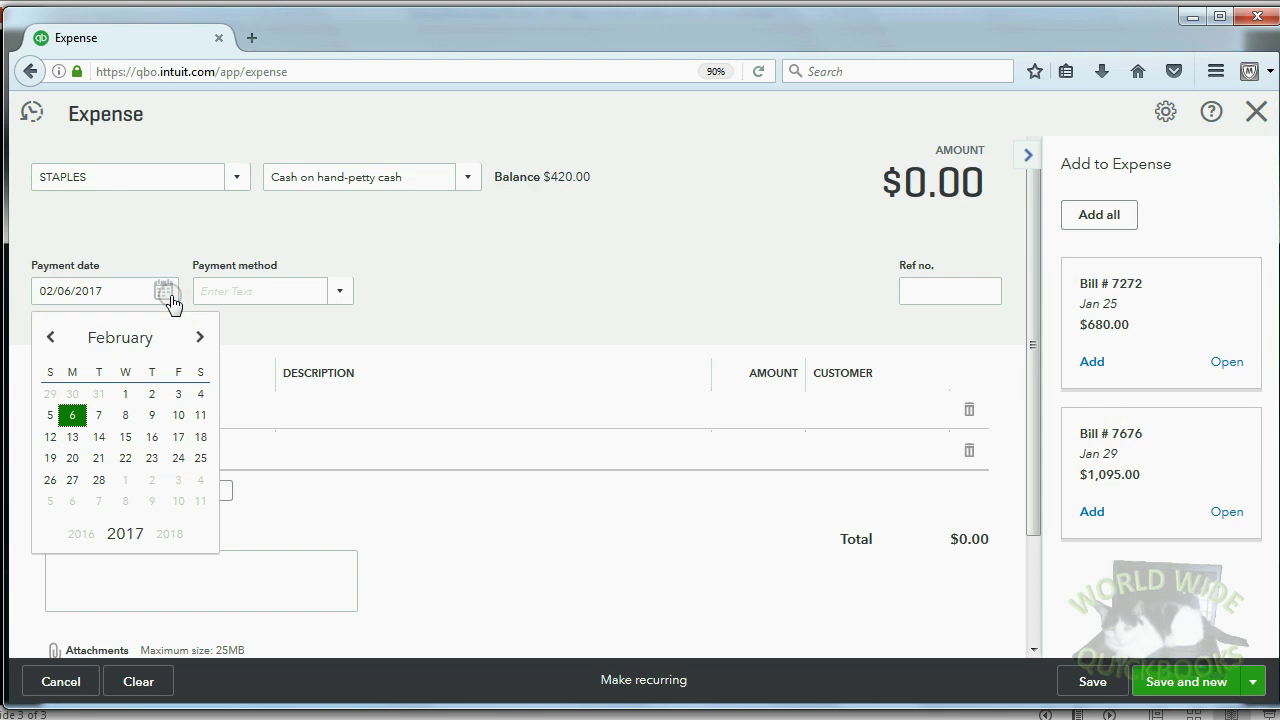
{"action": "left_click", "coordinate": [98, 416]}
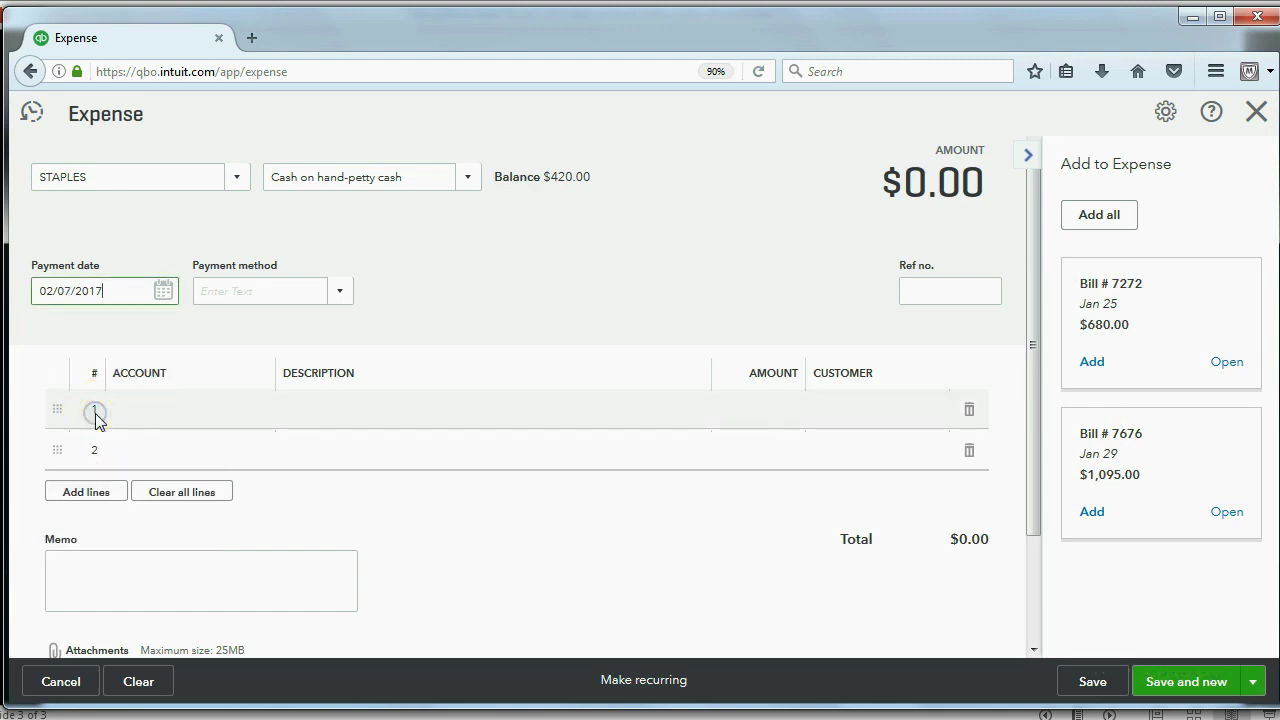
Charge $120 to EQUIPMENT, enter reference 8472, and save the expense
{"action": "left_click", "coordinate": [140, 414]}
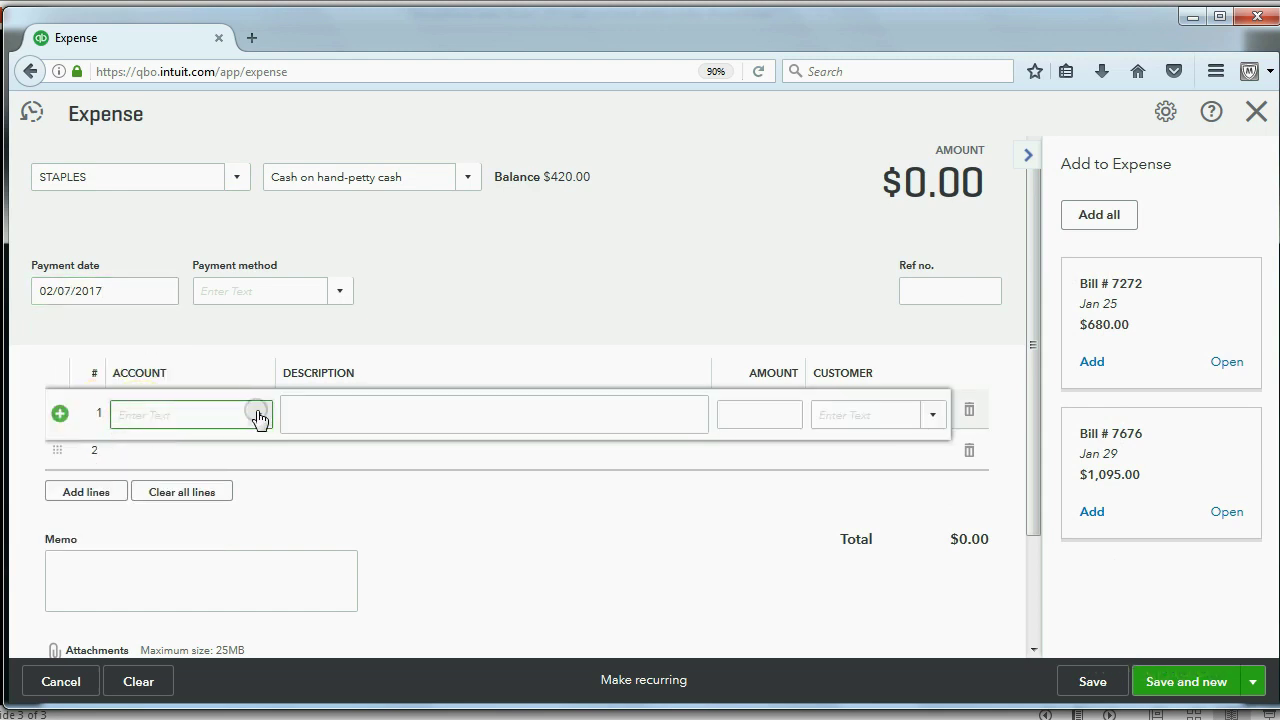
{"action": "left_click", "coordinate": [258, 414]}
{"action": "scroll", "coordinate": [290, 348], "scroll_direction": "down", "scroll_amount": 2}
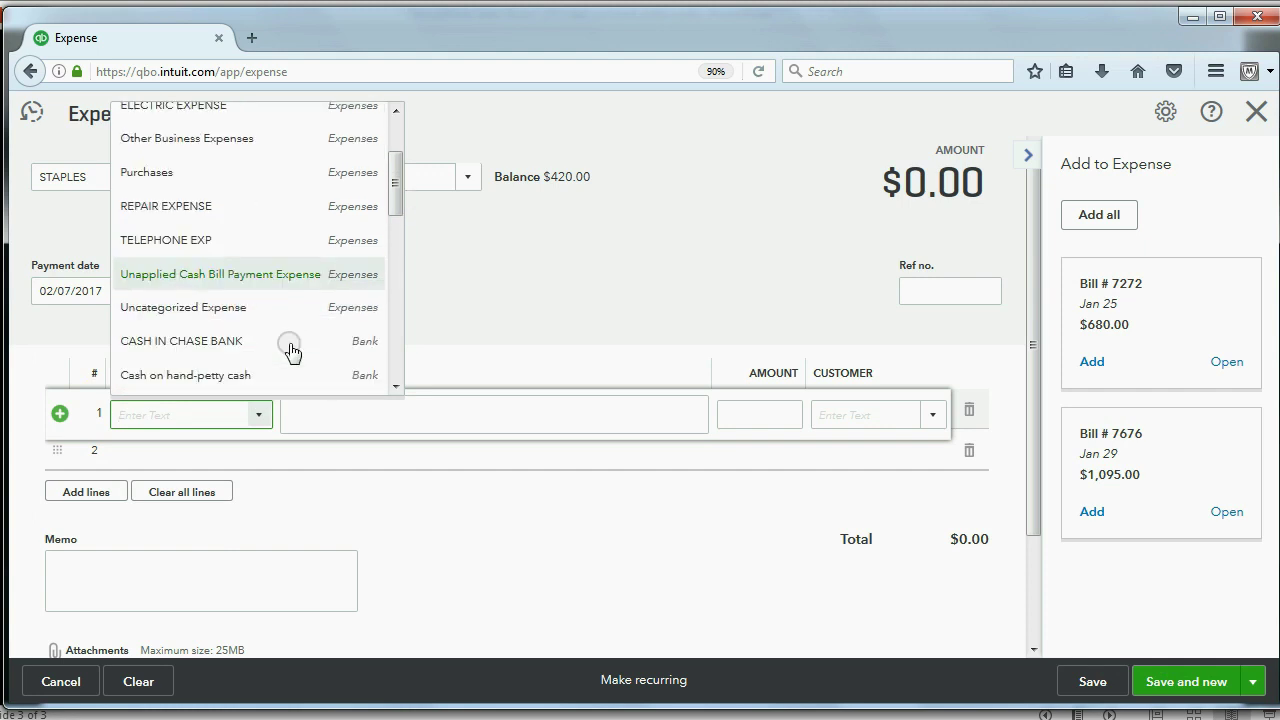
{"action": "scroll", "coordinate": [290, 348], "scroll_direction": "down", "scroll_amount": 1}
{"action": "scroll", "coordinate": [290, 348], "scroll_direction": "up", "scroll_amount": 3}
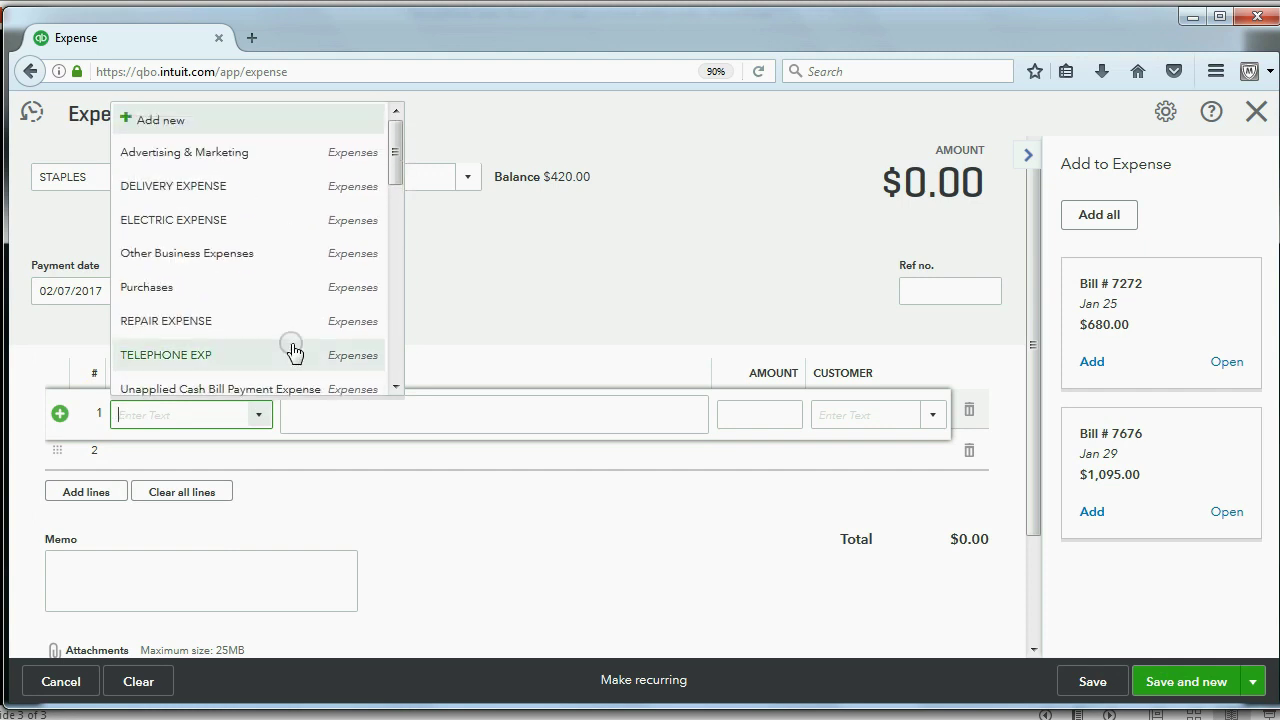
{"action": "scroll", "coordinate": [303, 338], "scroll_direction": "down", "scroll_amount": 3}
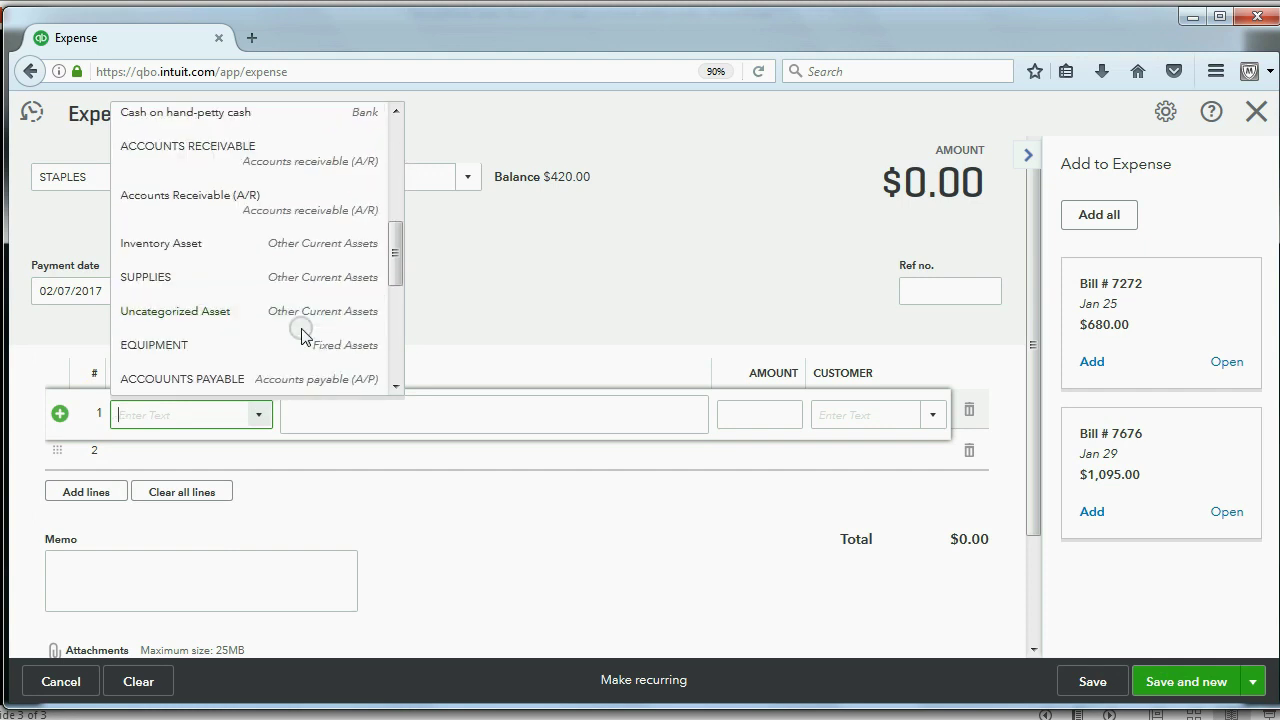
{"action": "left_click", "coordinate": [252, 348]}
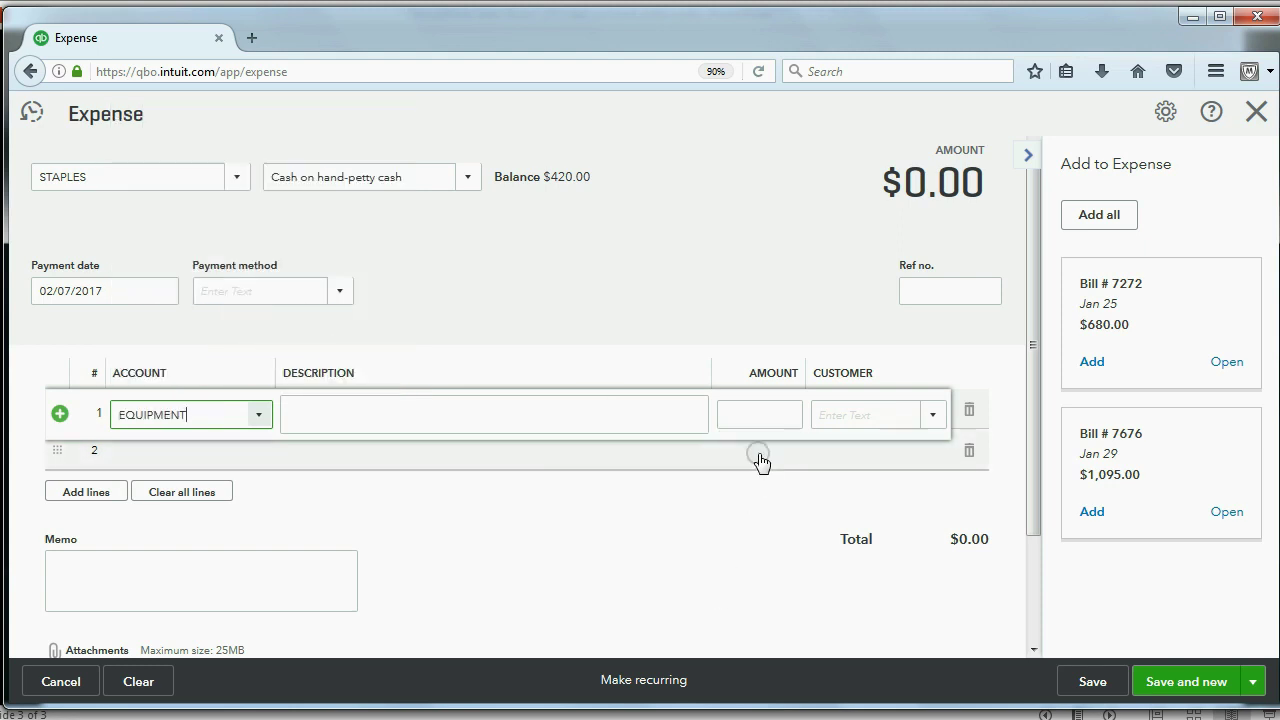
{"action": "left_click", "coordinate": [758, 415]}
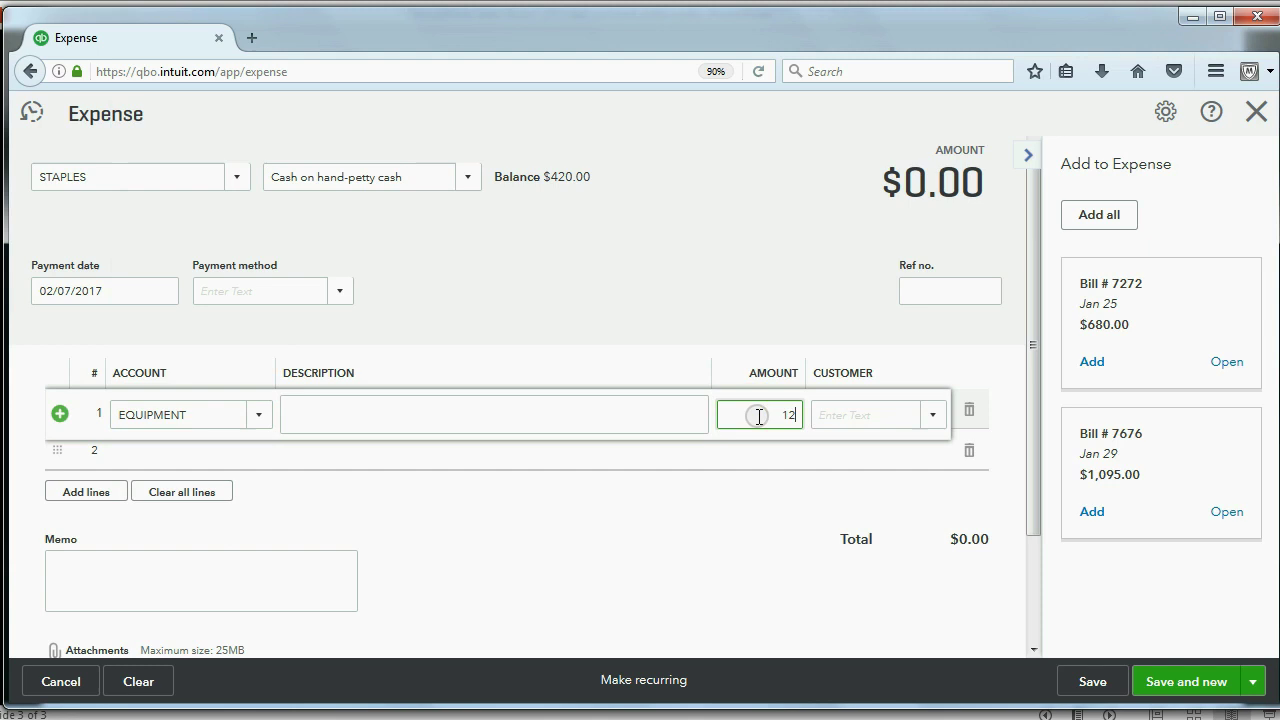
{"action": "key", "text": "Tab"}
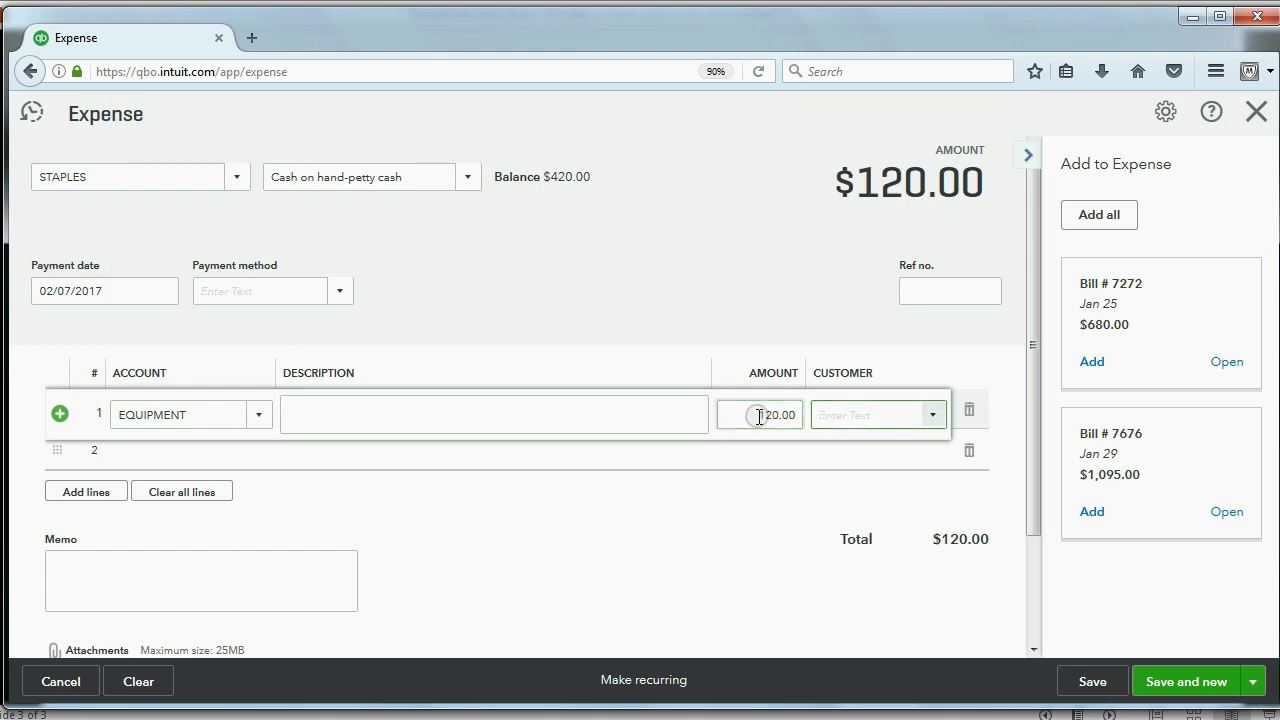
{"action": "left_click", "coordinate": [926, 290]}
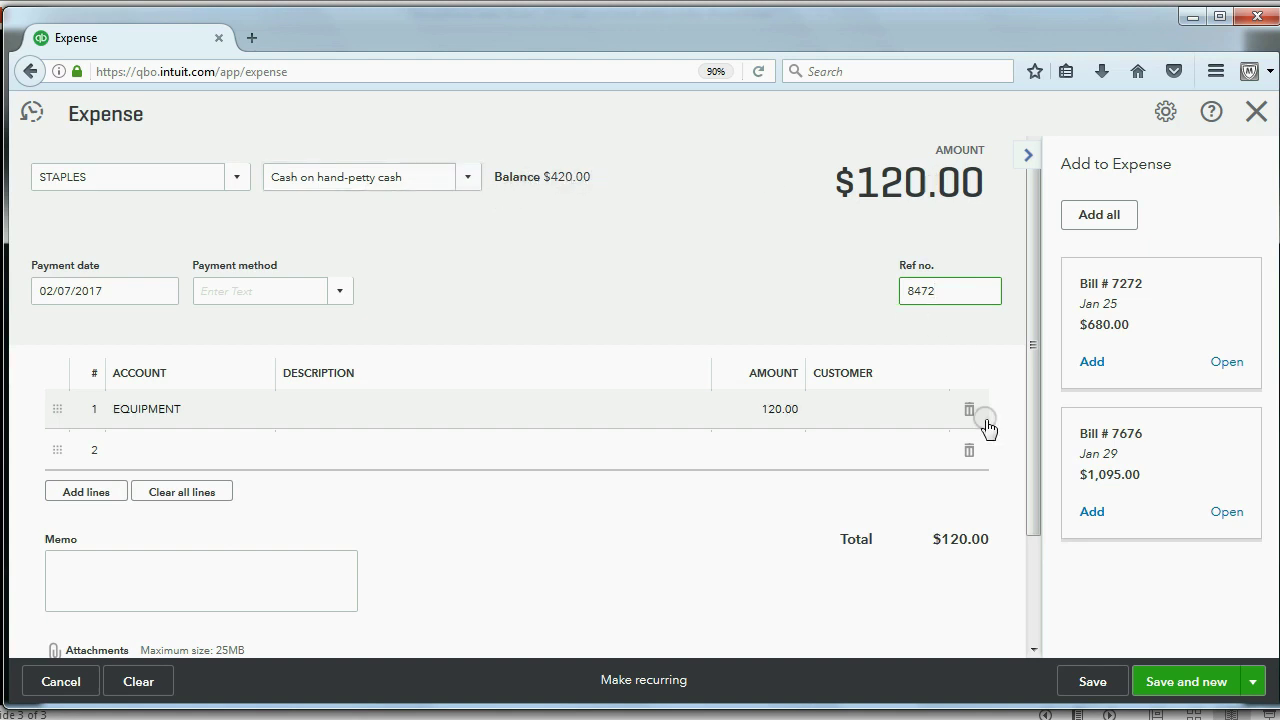
{"action": "left_click", "coordinate": [1080, 682]}
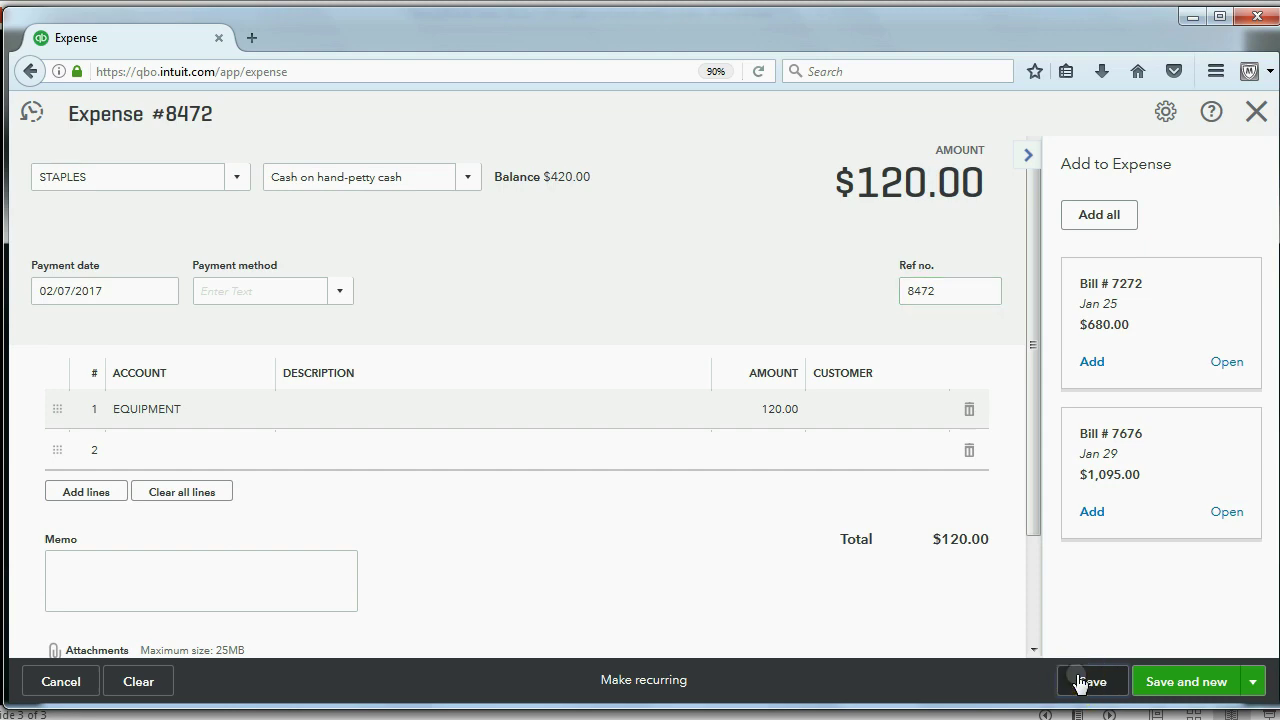
Open the EQUIPMENT 1,215.00 transactions to confirm the $120 Staples purchase, then return to the slides
{"action": "left_click", "coordinate": [1254, 110]}
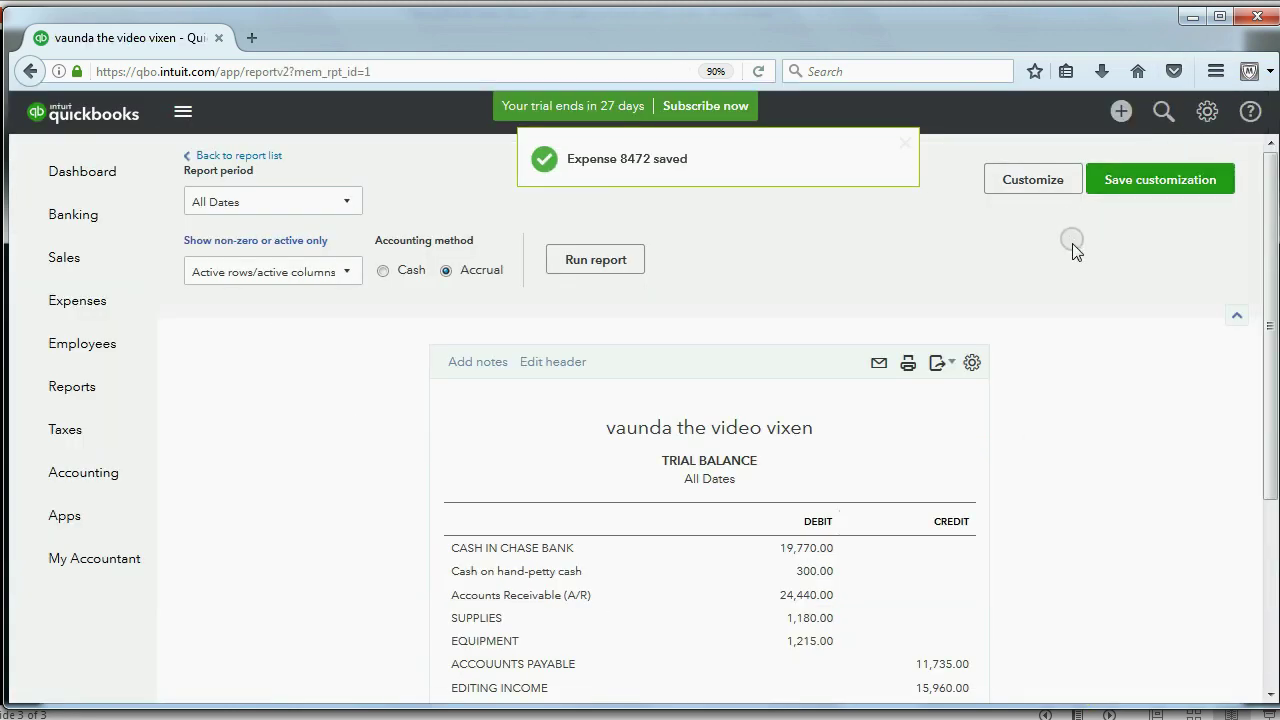
{"action": "scroll", "coordinate": [1073, 249], "scroll_direction": "down", "scroll_amount": 3}
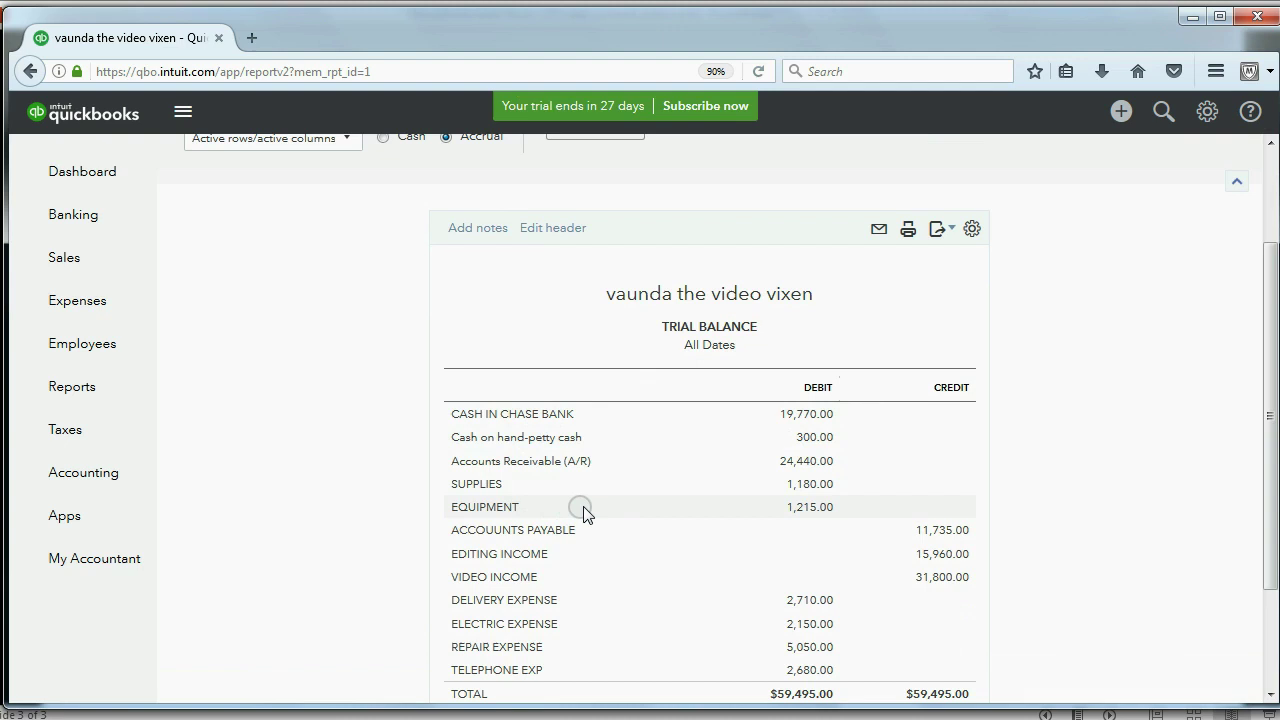
{"action": "left_click", "coordinate": [808, 508]}
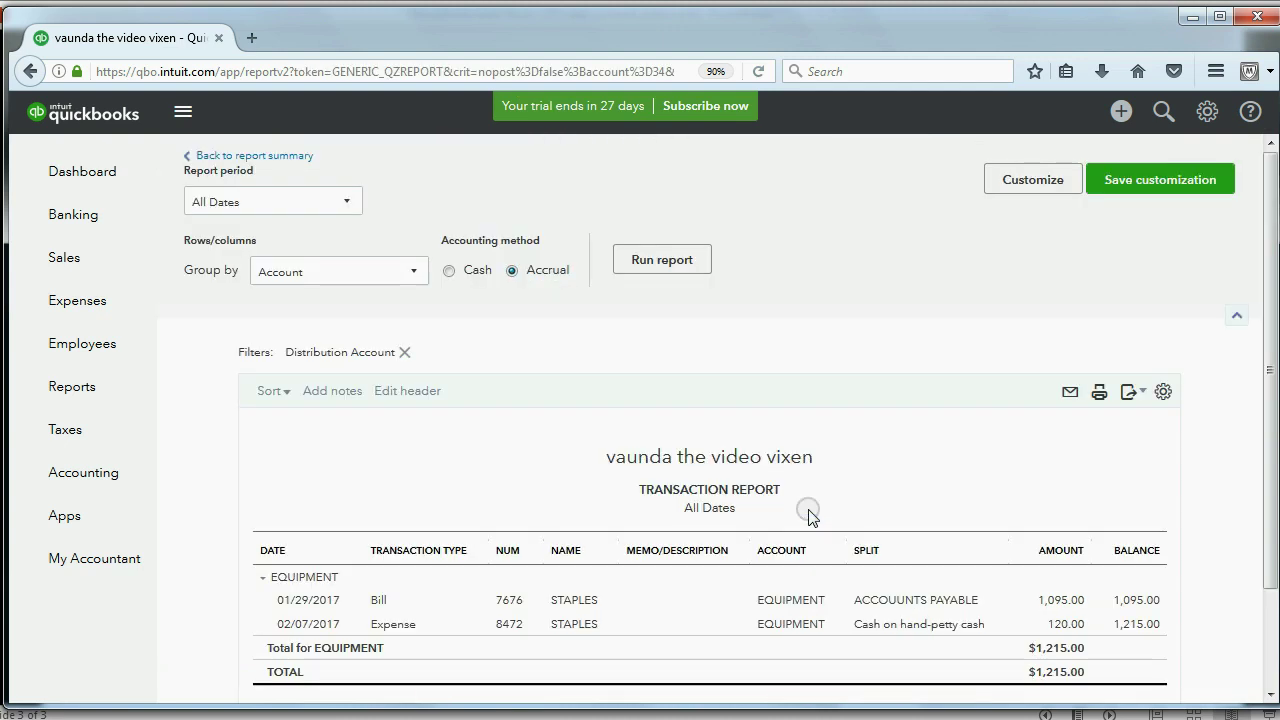
{"action": "scroll", "coordinate": [808, 516], "scroll_direction": "down", "scroll_amount": 2}
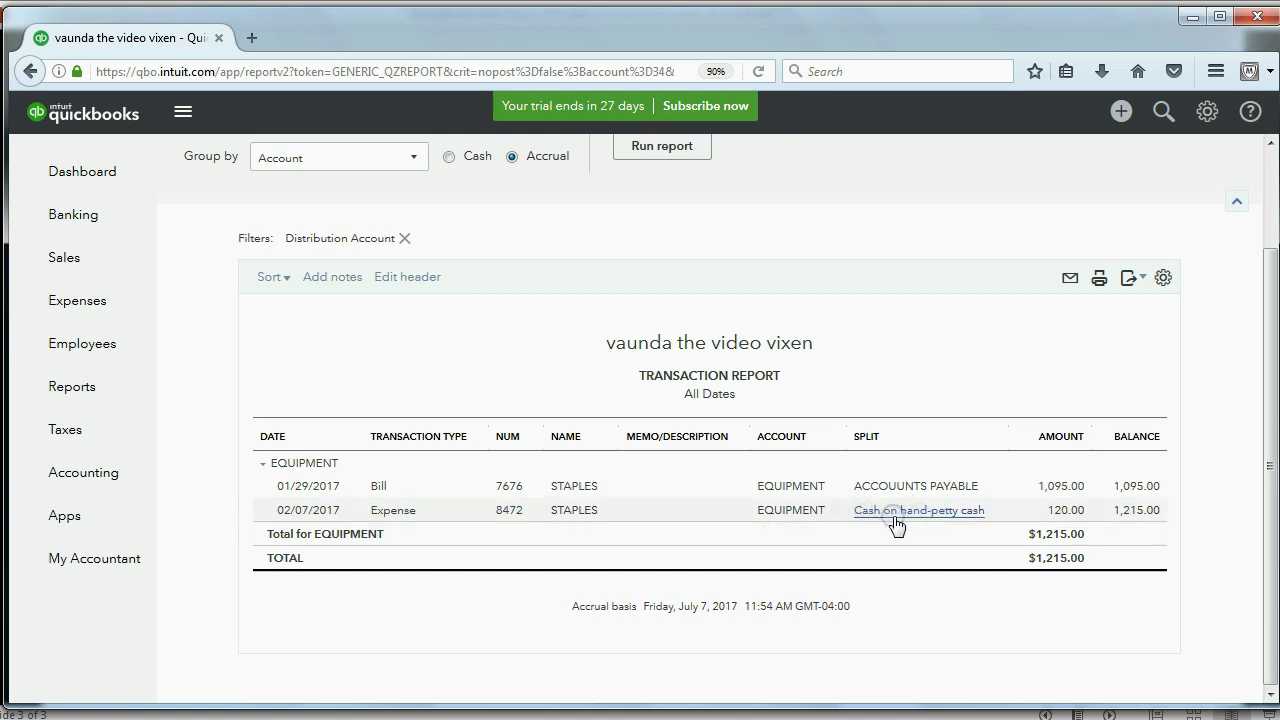
{"action": "left_click", "coordinate": [1153, 710]}
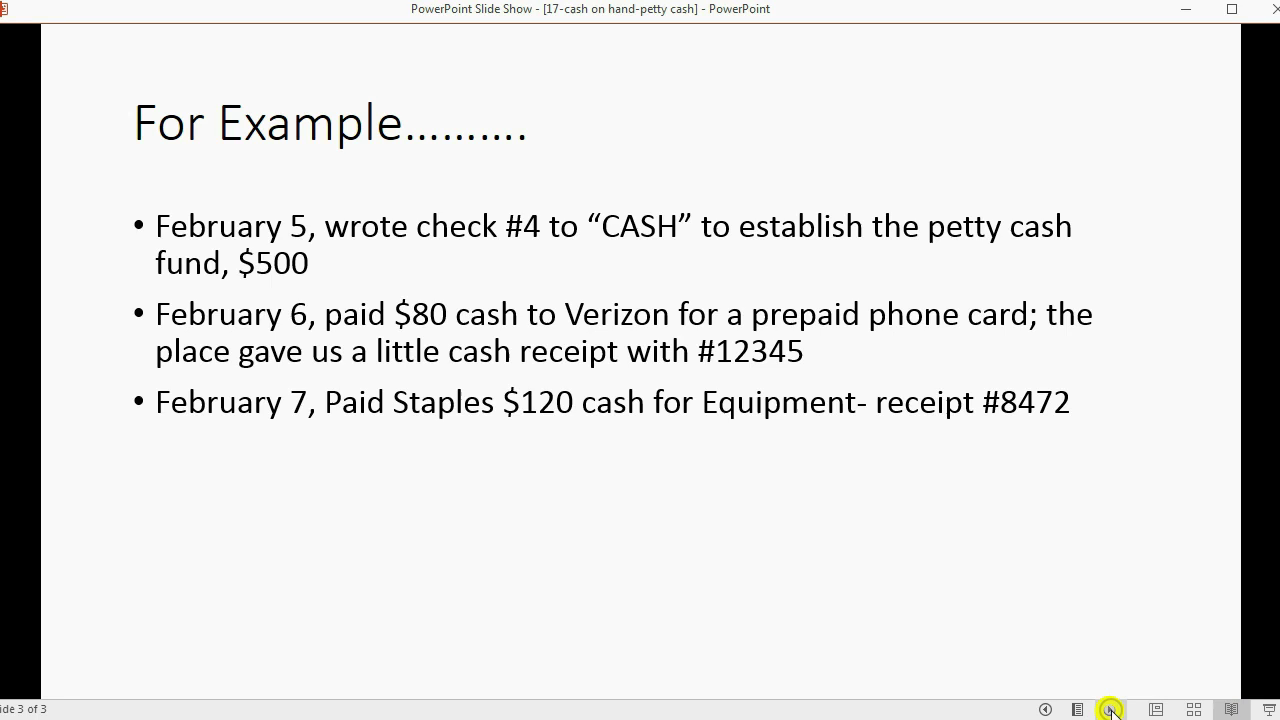
Show the February 8 $200 ATM replenishment bullet, then return to the QuickBooks trial balance
{"action": "left_click", "coordinate": [1108, 710]}
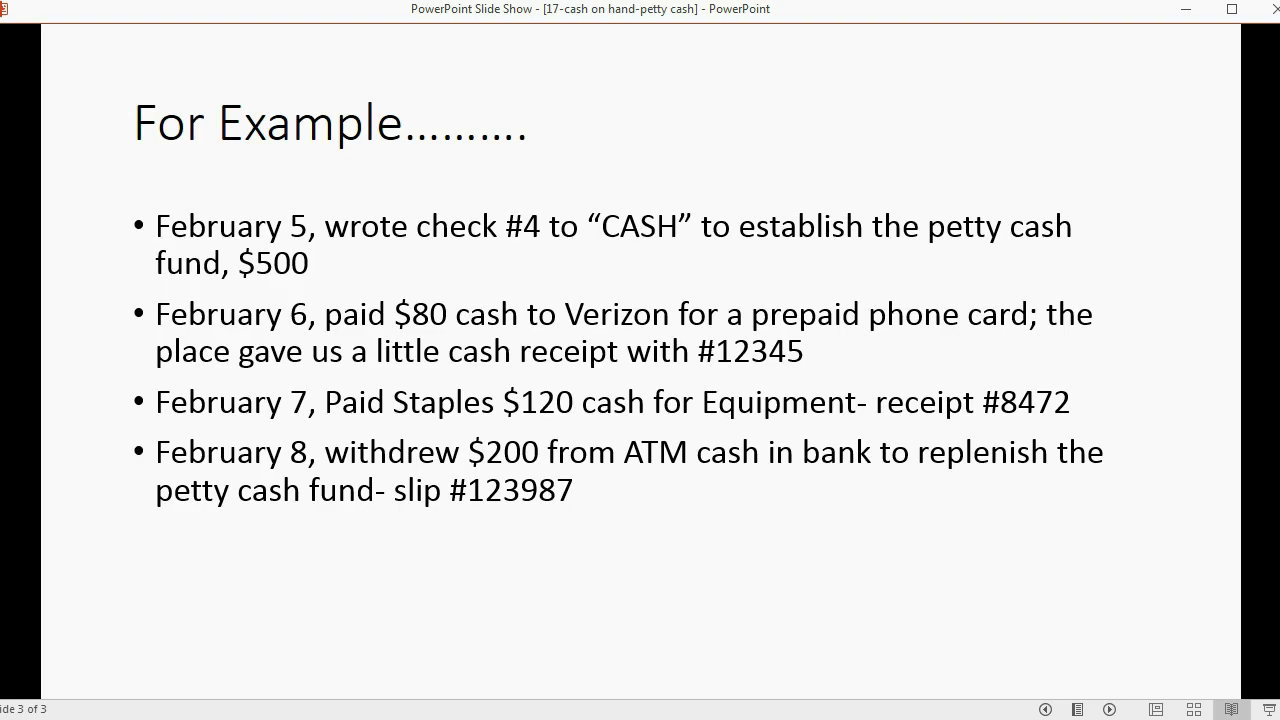
{"action": "left_click", "coordinate": [283, 715]}
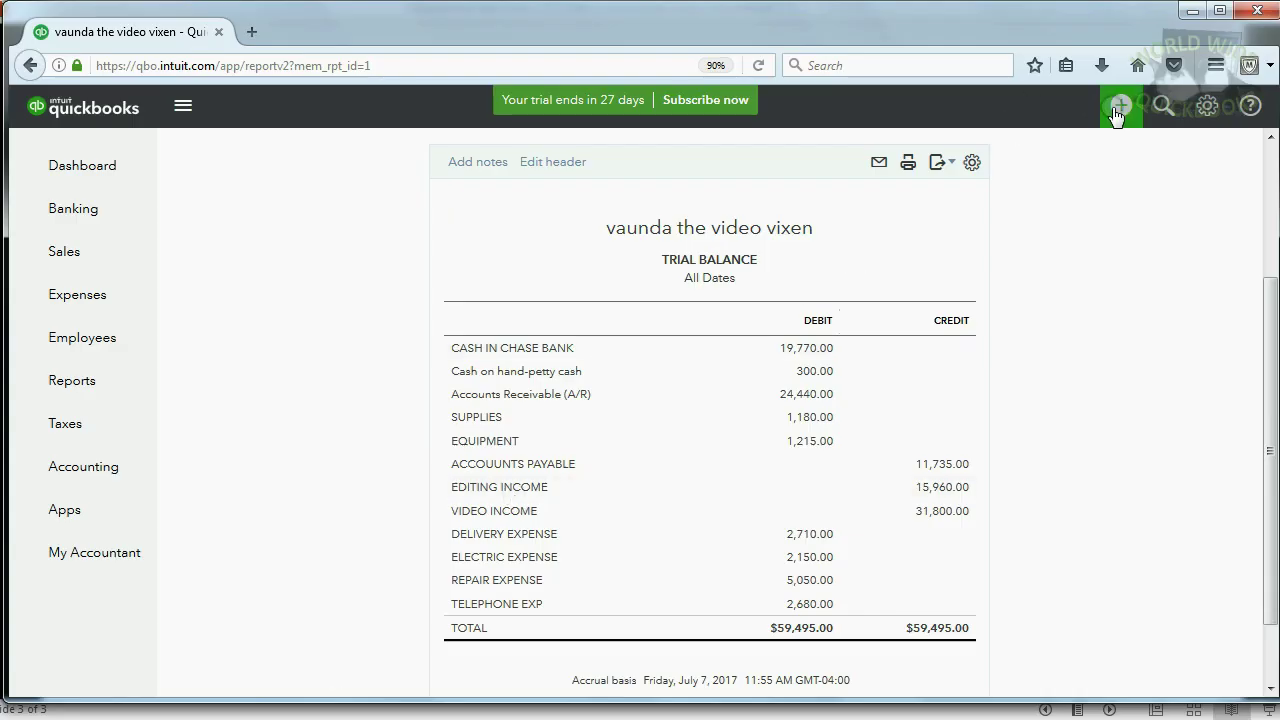
Start an expense paid from CASH IN CHASE BANK to Cash on hand-petty cash, dated 02/08/2017
{"action": "left_click", "coordinate": [1120, 106]}
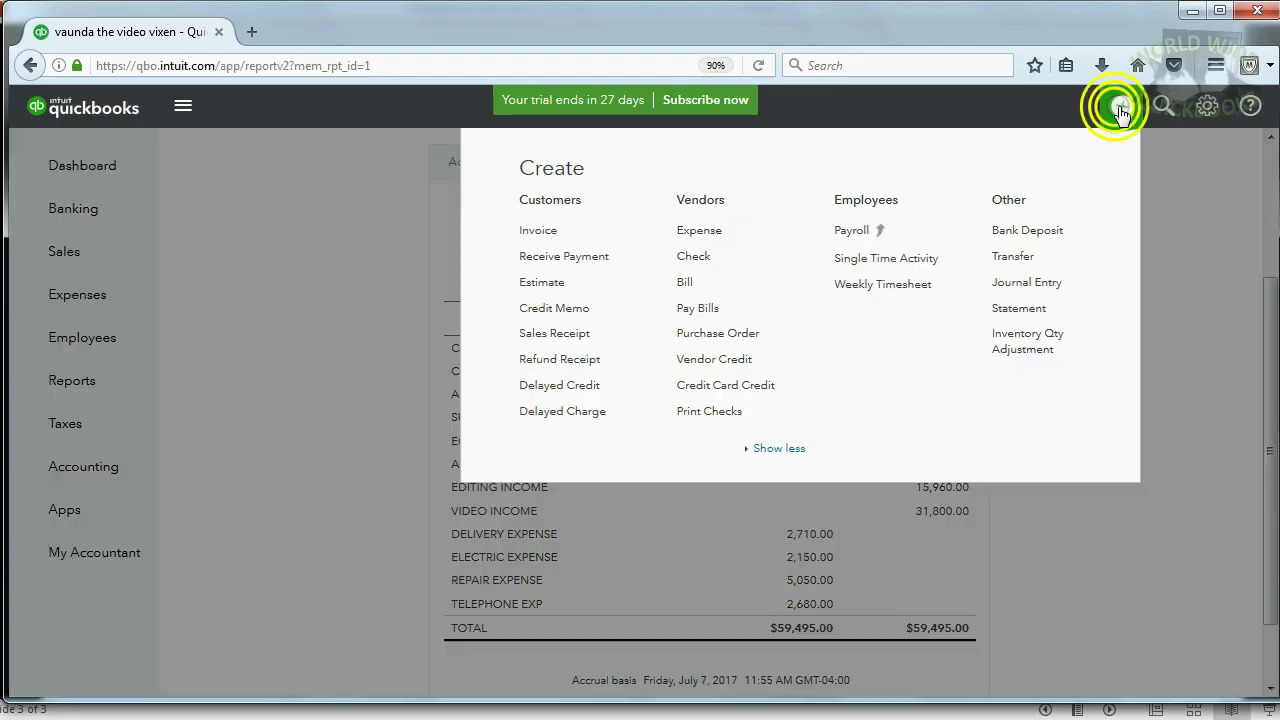
{"action": "left_click", "coordinate": [699, 232]}
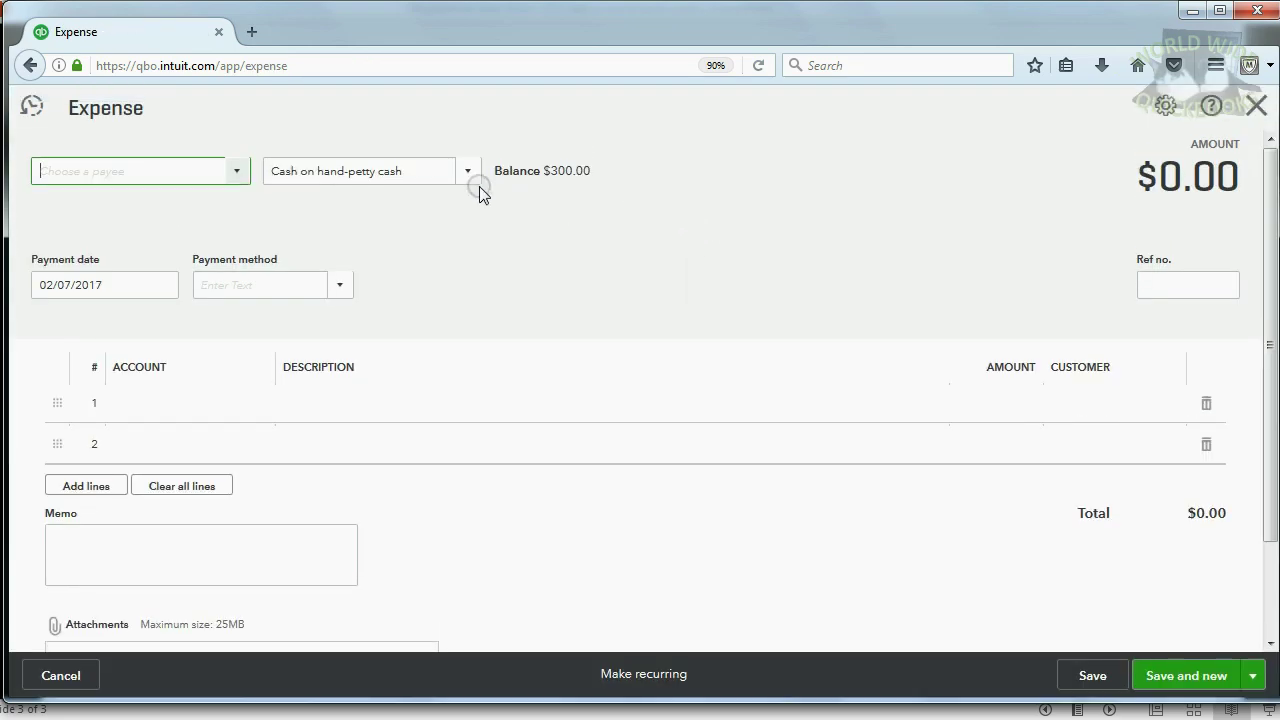
{"action": "left_click", "coordinate": [465, 176]}
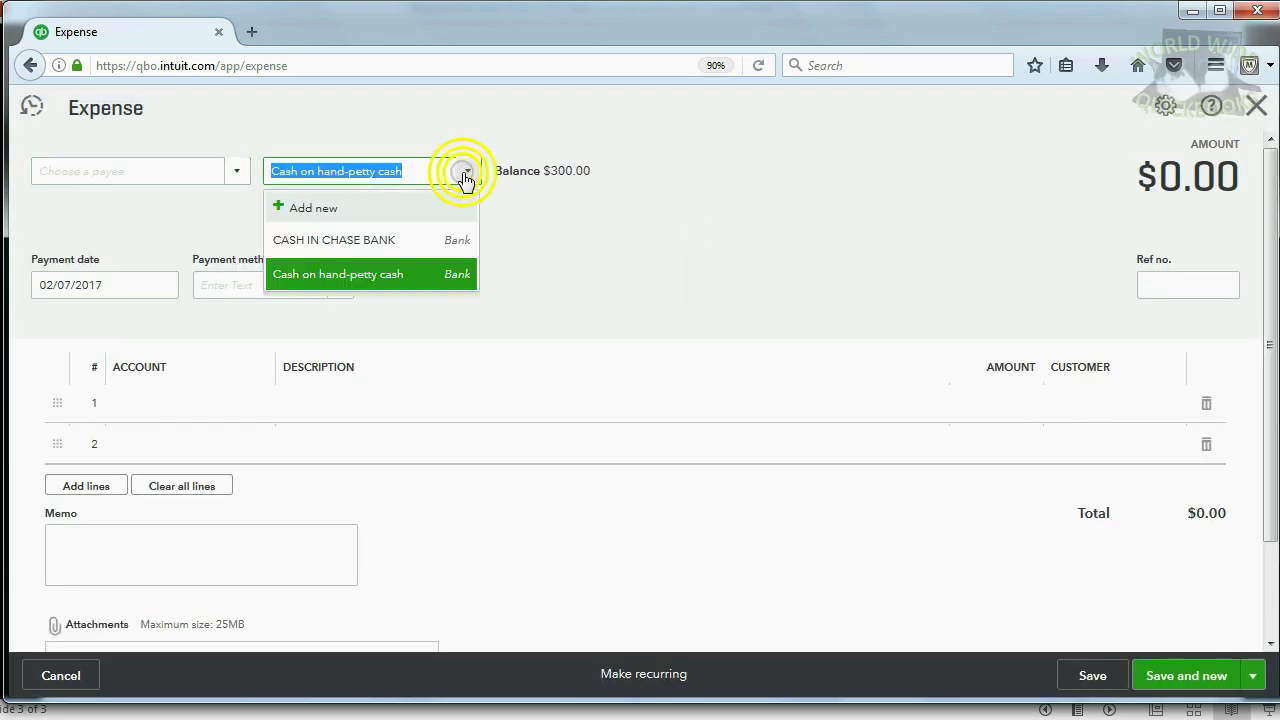
{"action": "left_click", "coordinate": [386, 240]}
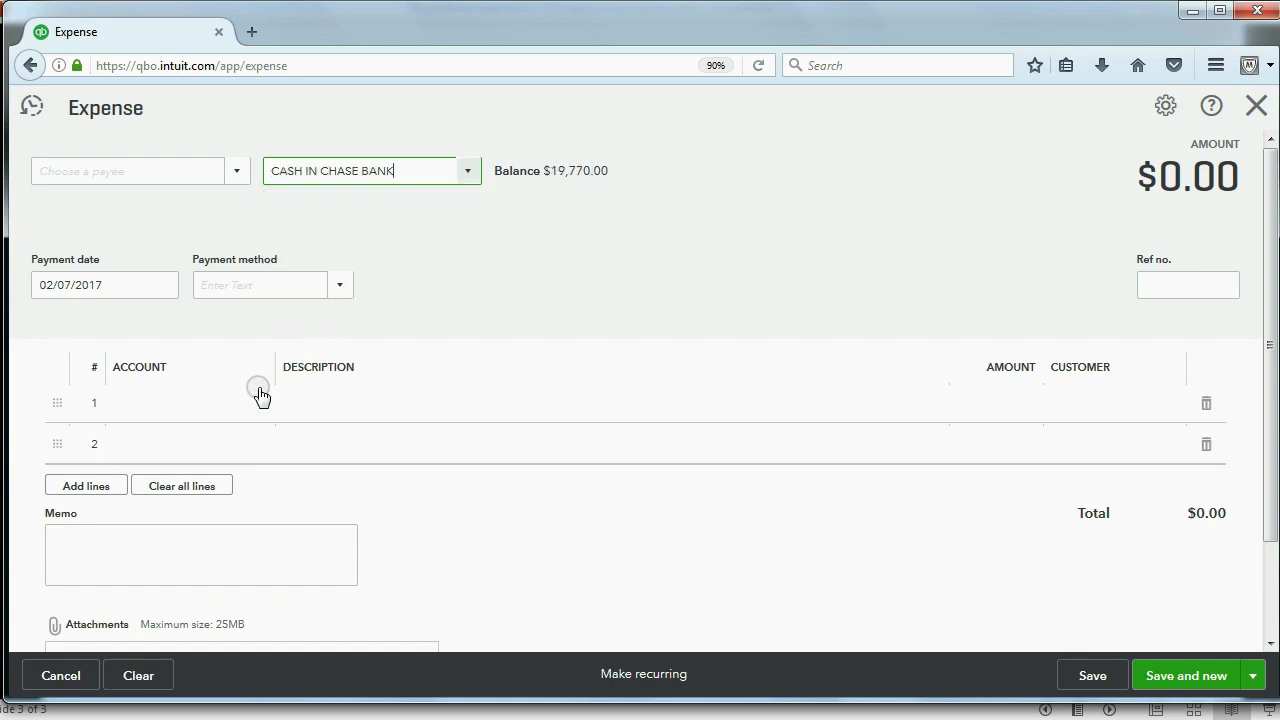
{"action": "left_click", "coordinate": [220, 405]}
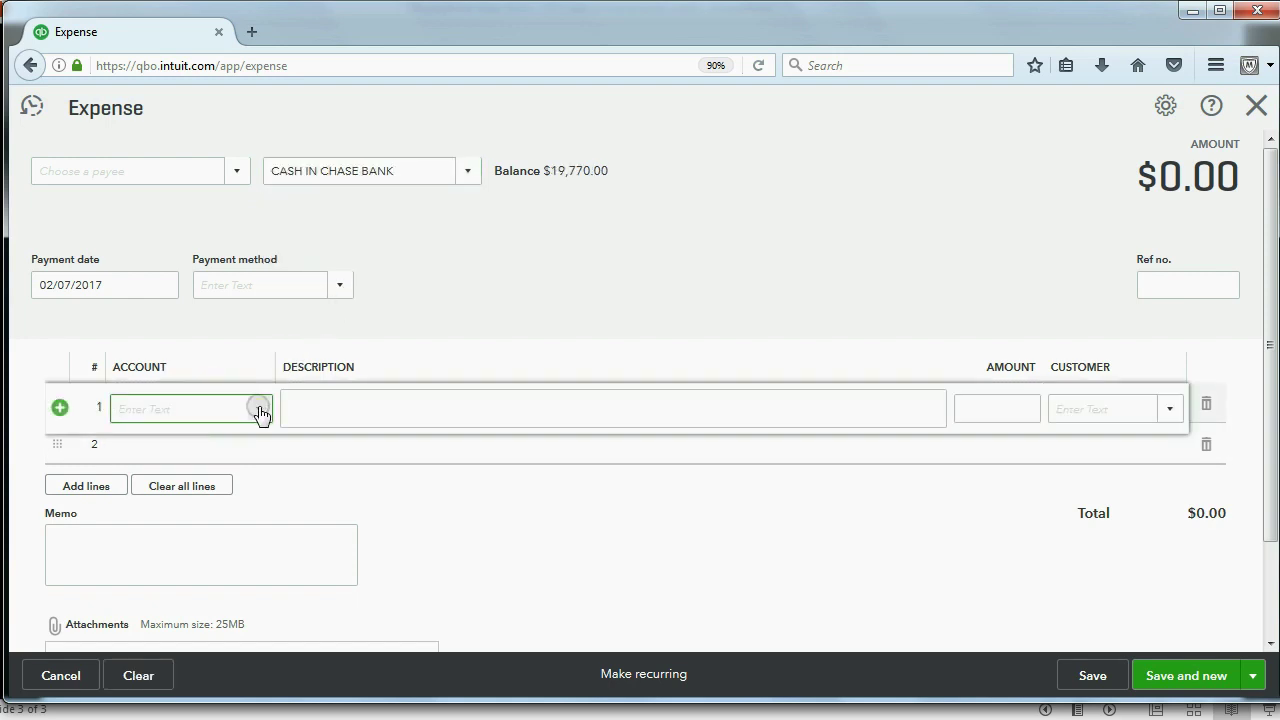
{"action": "left_click", "coordinate": [259, 411]}
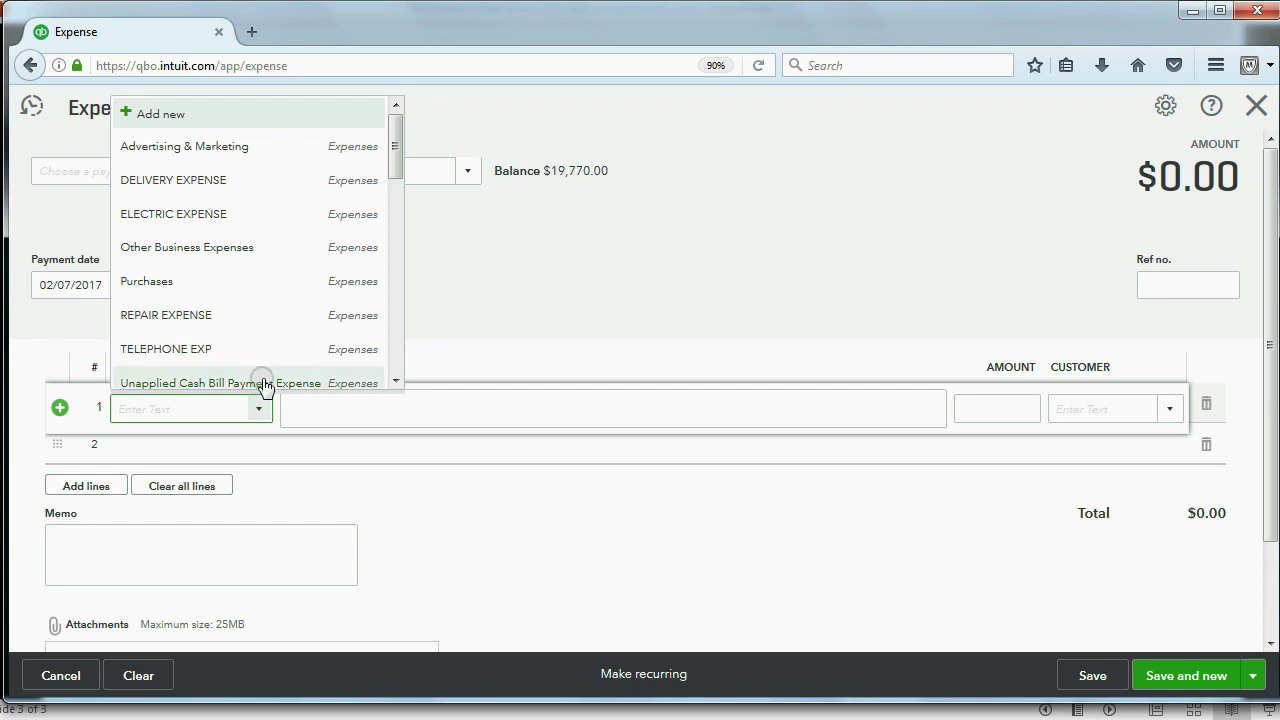
{"action": "scroll", "coordinate": [283, 343], "scroll_direction": "down", "scroll_amount": 5}
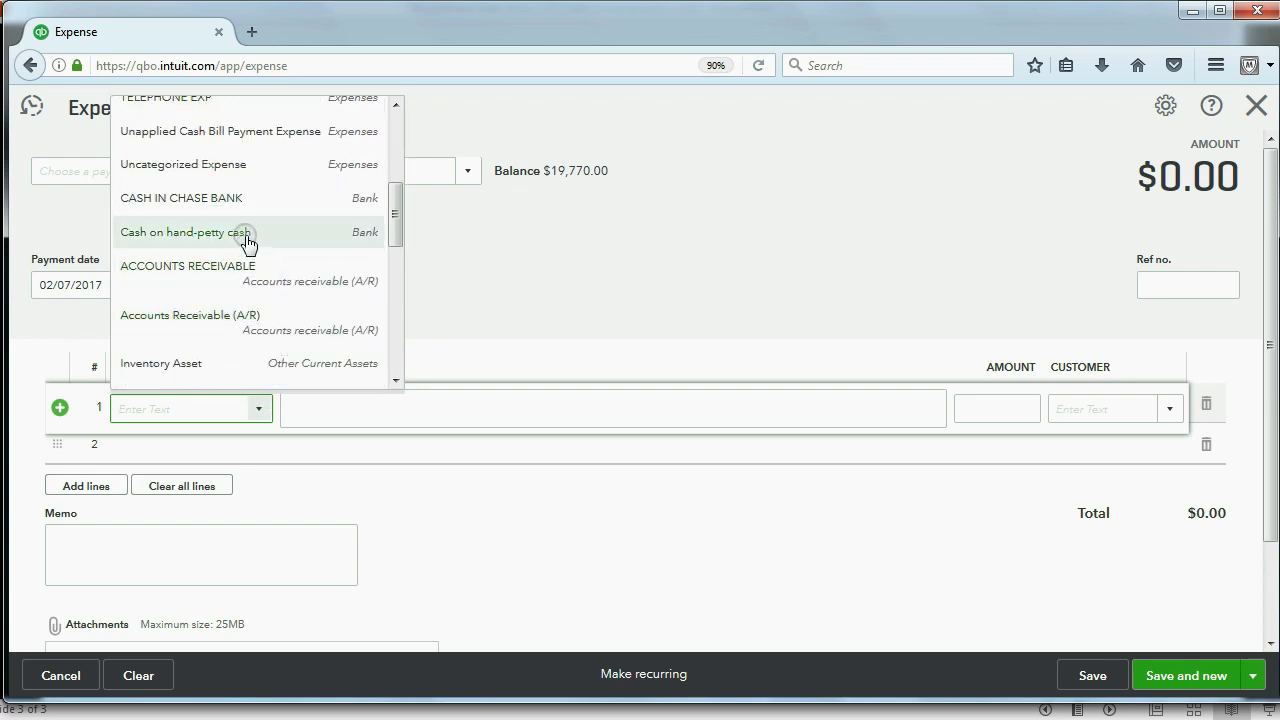
{"action": "left_click", "coordinate": [247, 240]}
{"action": "left_click", "coordinate": [161, 290]}
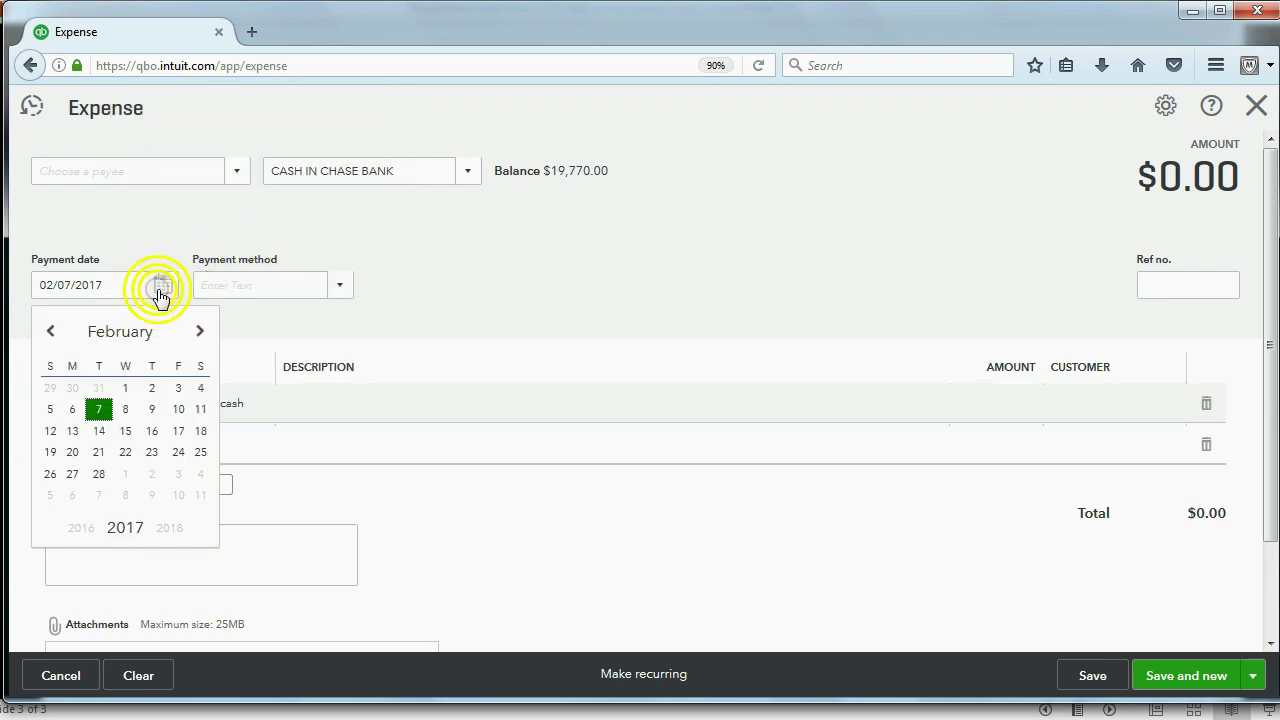
{"action": "left_click", "coordinate": [125, 414]}
{"action": "left_click", "coordinate": [160, 169]}
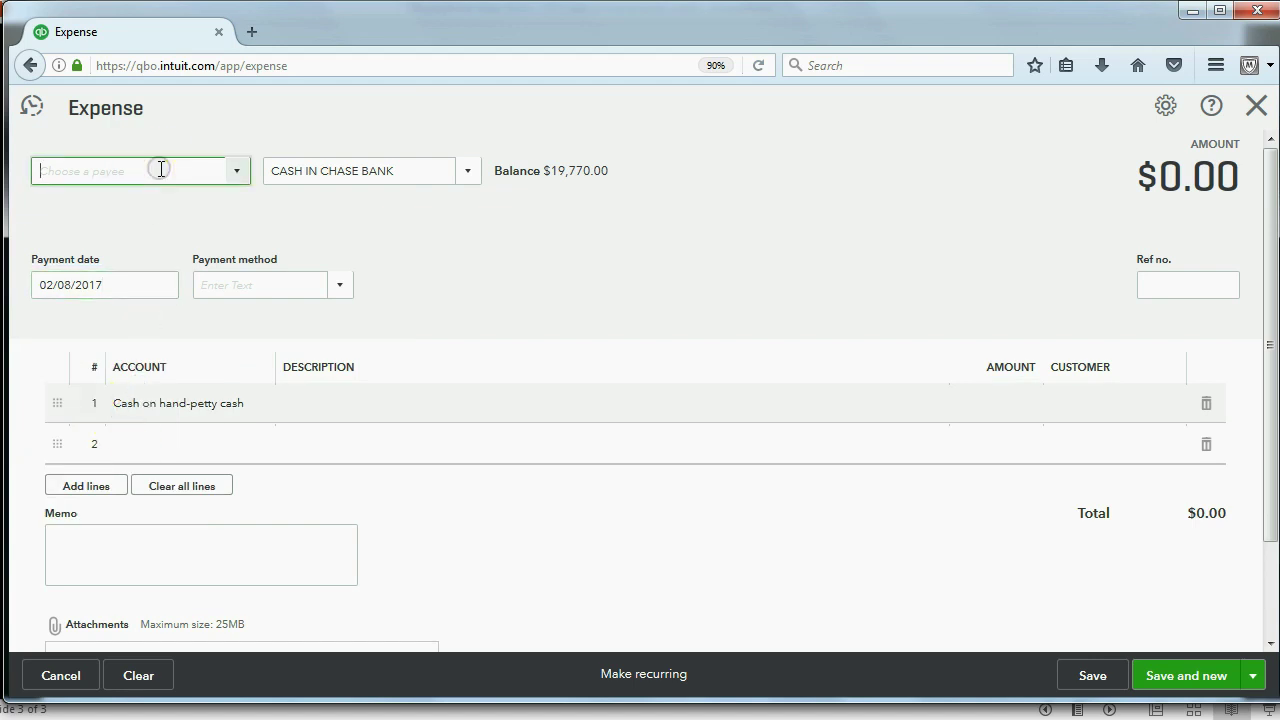
Enter the $200 amount and reference 123987 from the slide, then save the expense
{"action": "left_click", "coordinate": [470, 178]}
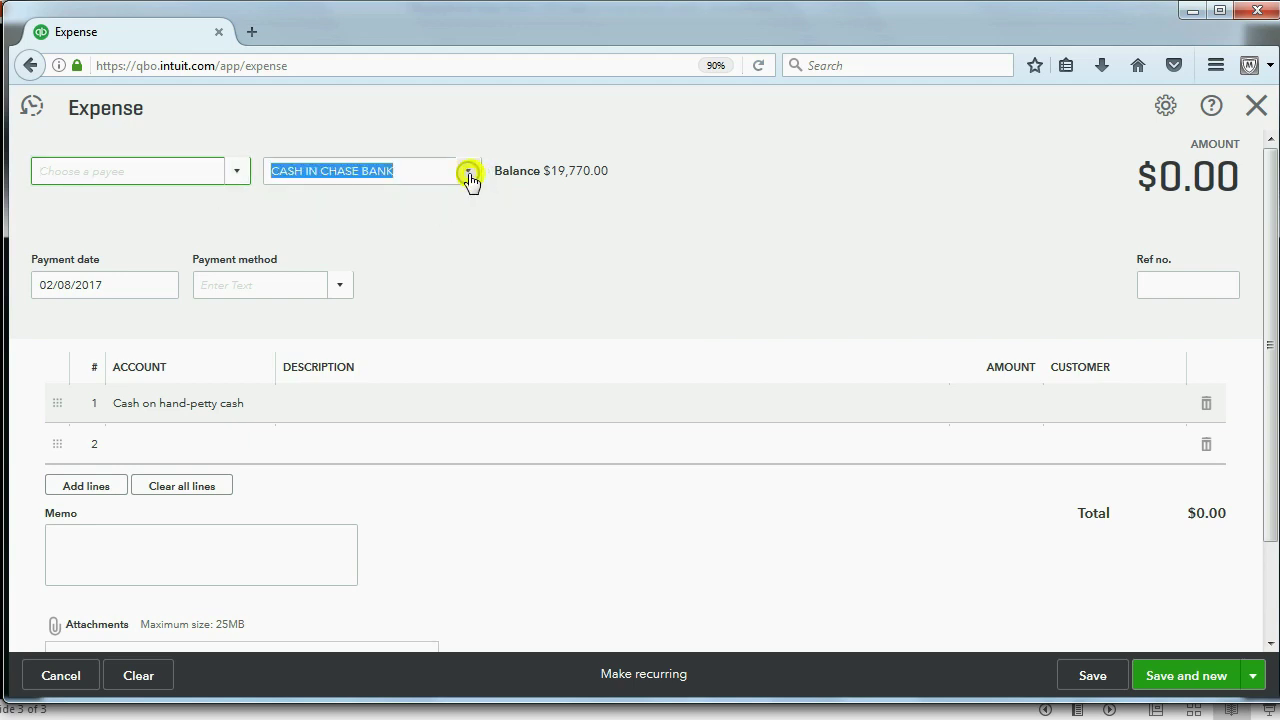
{"action": "left_click", "coordinate": [575, 352]}
{"action": "left_click", "coordinate": [237, 406]}
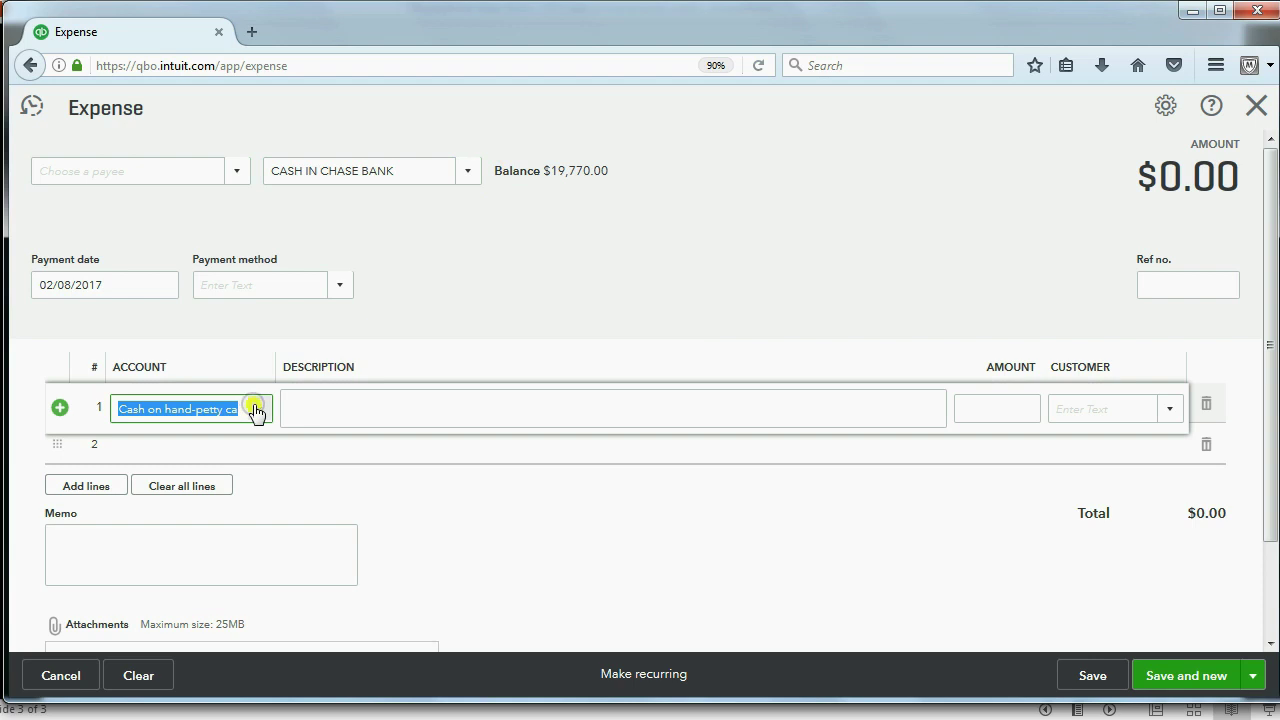
{"action": "left_click", "coordinate": [255, 410]}
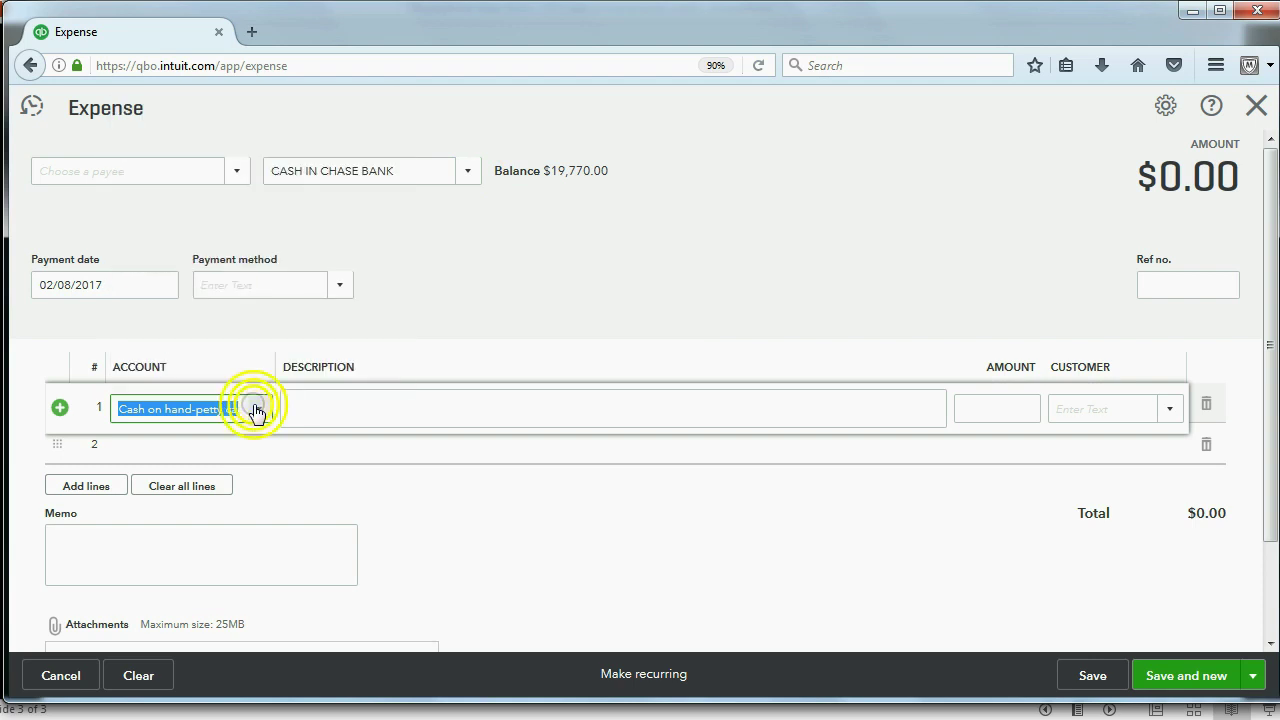
{"action": "left_click", "coordinate": [990, 399]}
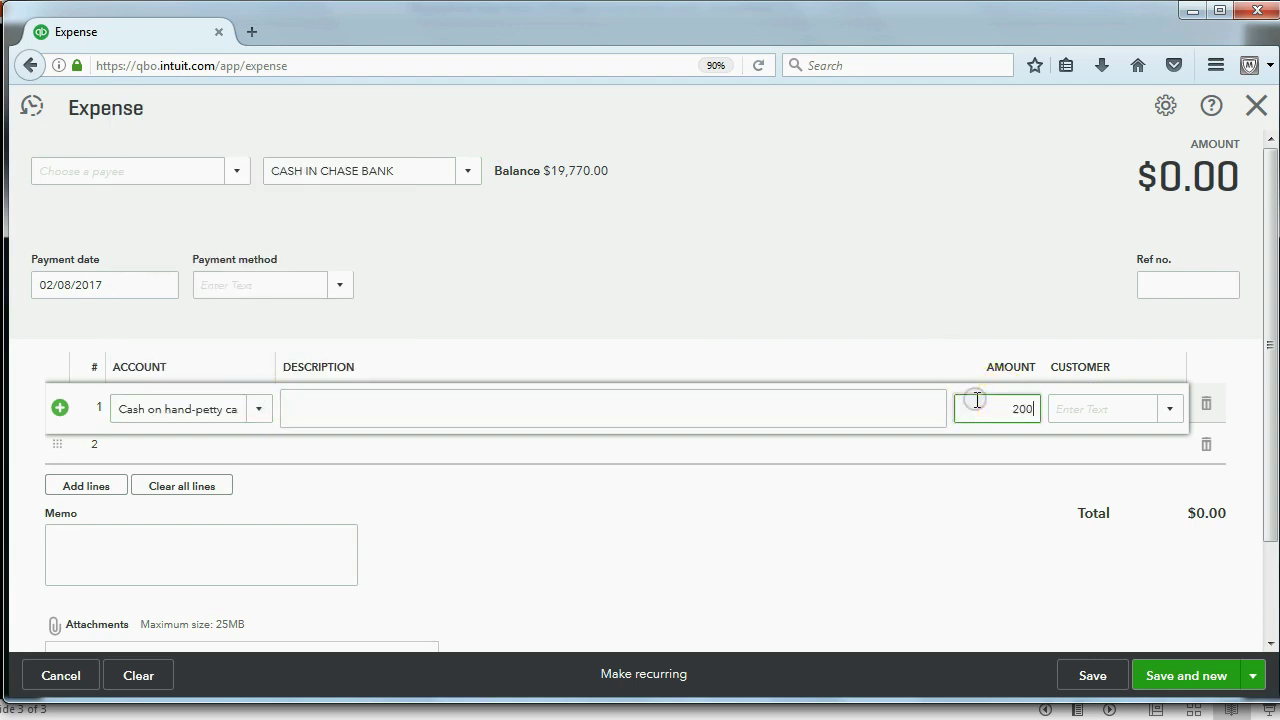
{"action": "key", "text": "Tab"}
{"action": "left_click", "coordinate": [1216, 283]}
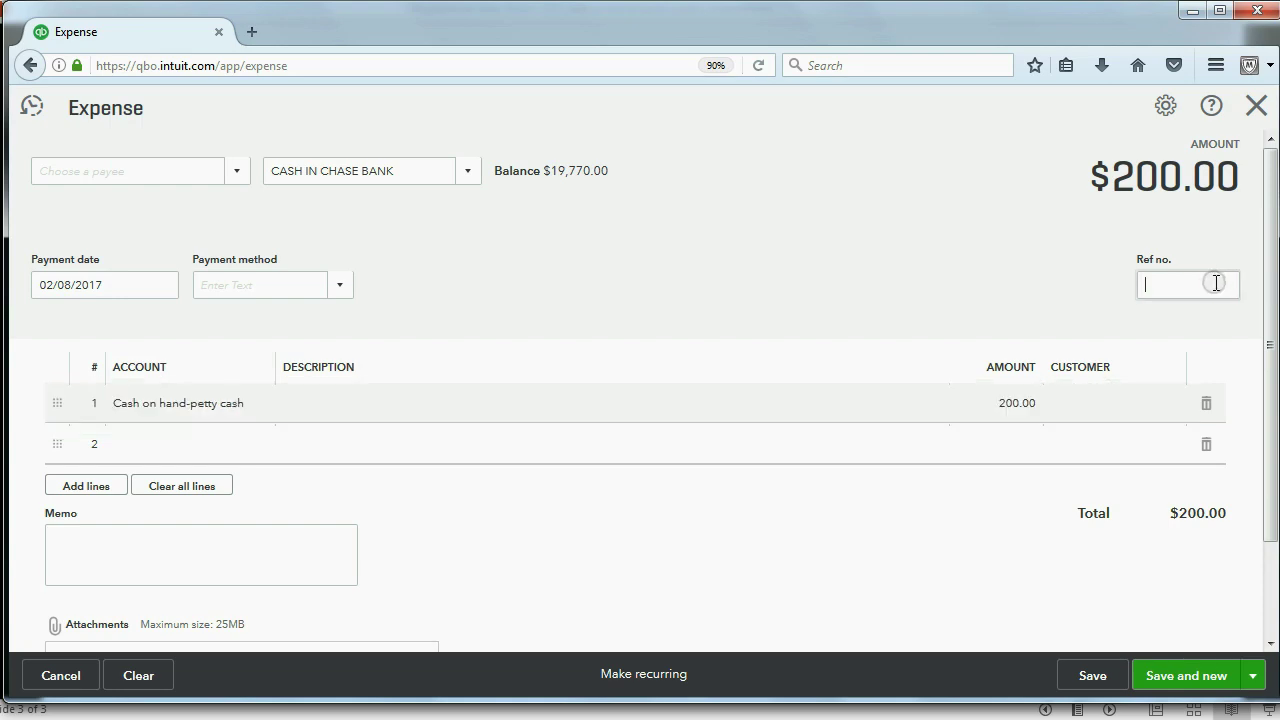
{"action": "left_click", "coordinate": [713, 710]}
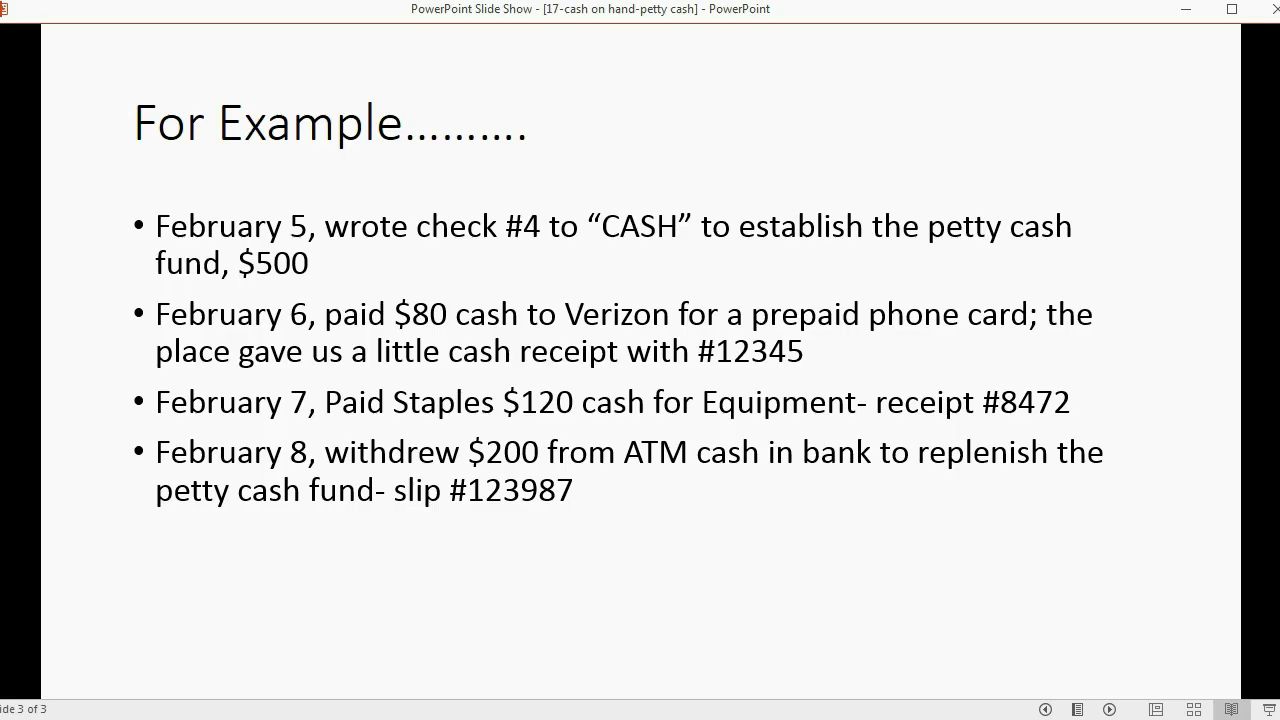
{"action": "key", "text": "alt+Tab"}
{"action": "type", "text": "1"}
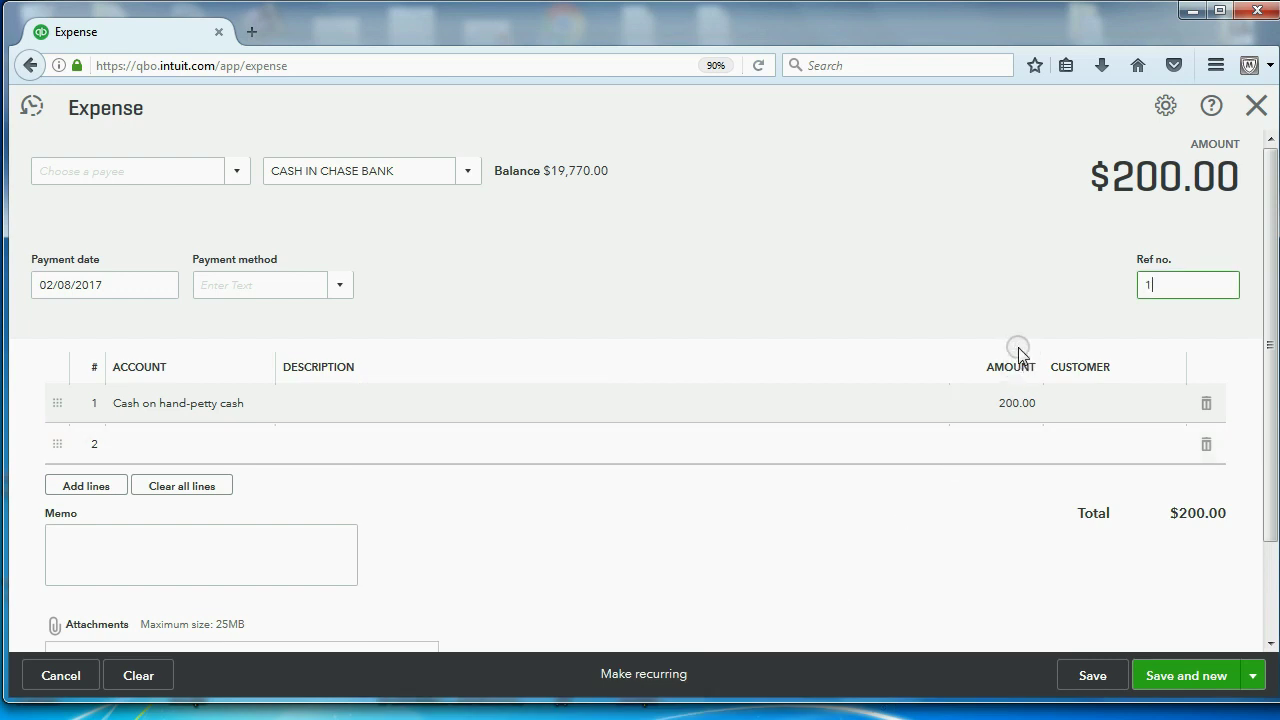
{"action": "type", "text": "23987"}
{"action": "left_click", "coordinate": [1078, 682]}
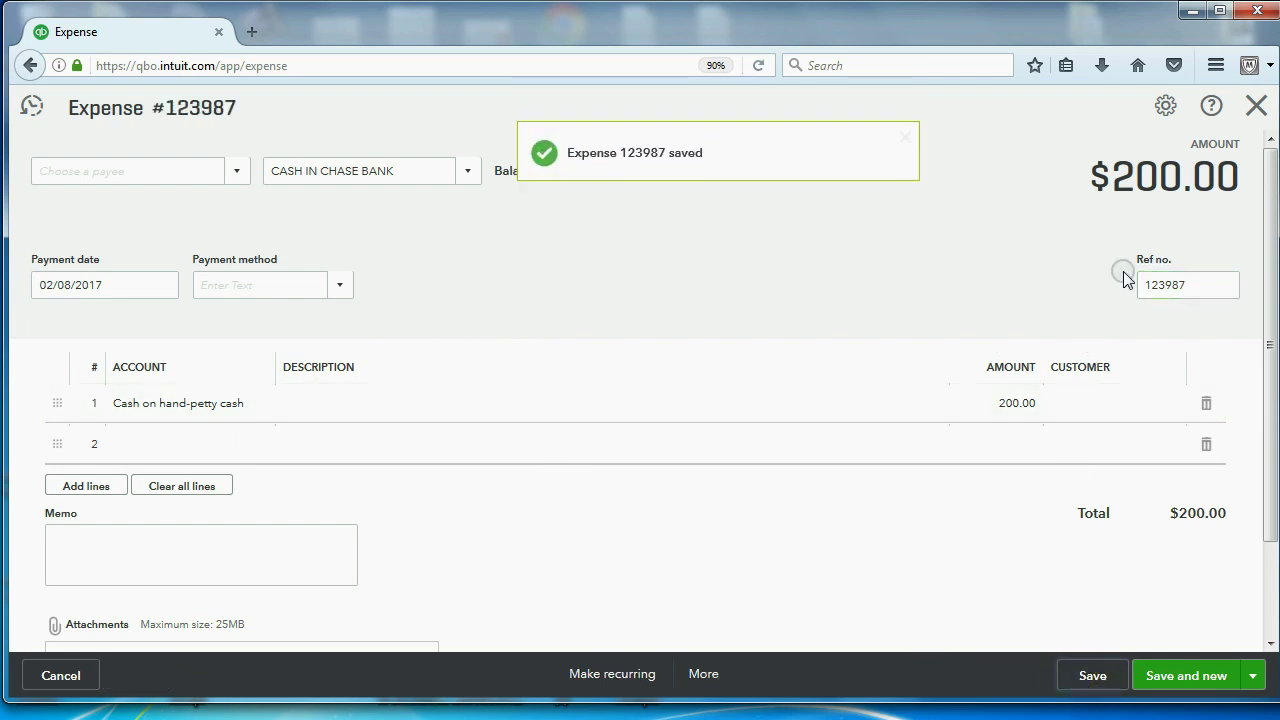
Drill into the CASH IN CHASE BANK 19,570.00 balance to find the -200.00 expense 123987
{"action": "left_click", "coordinate": [1257, 108]}
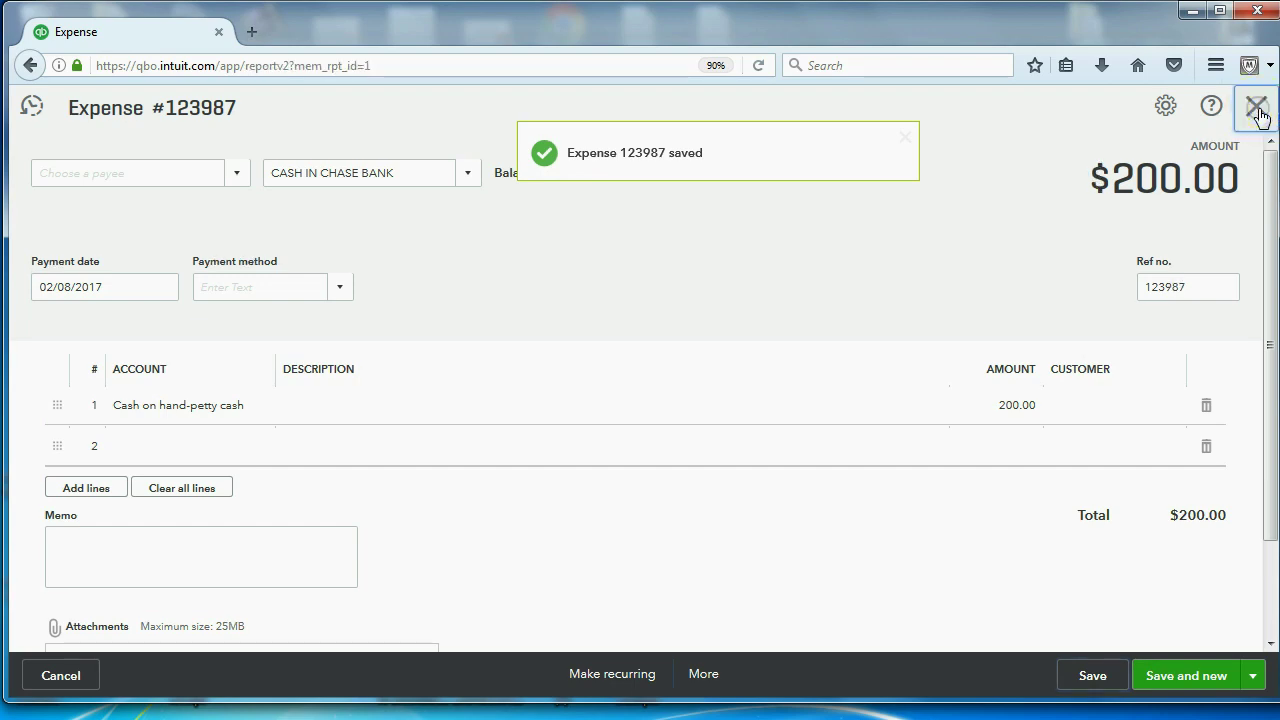
{"action": "scroll", "coordinate": [630, 525], "scroll_direction": "down", "scroll_amount": 1}
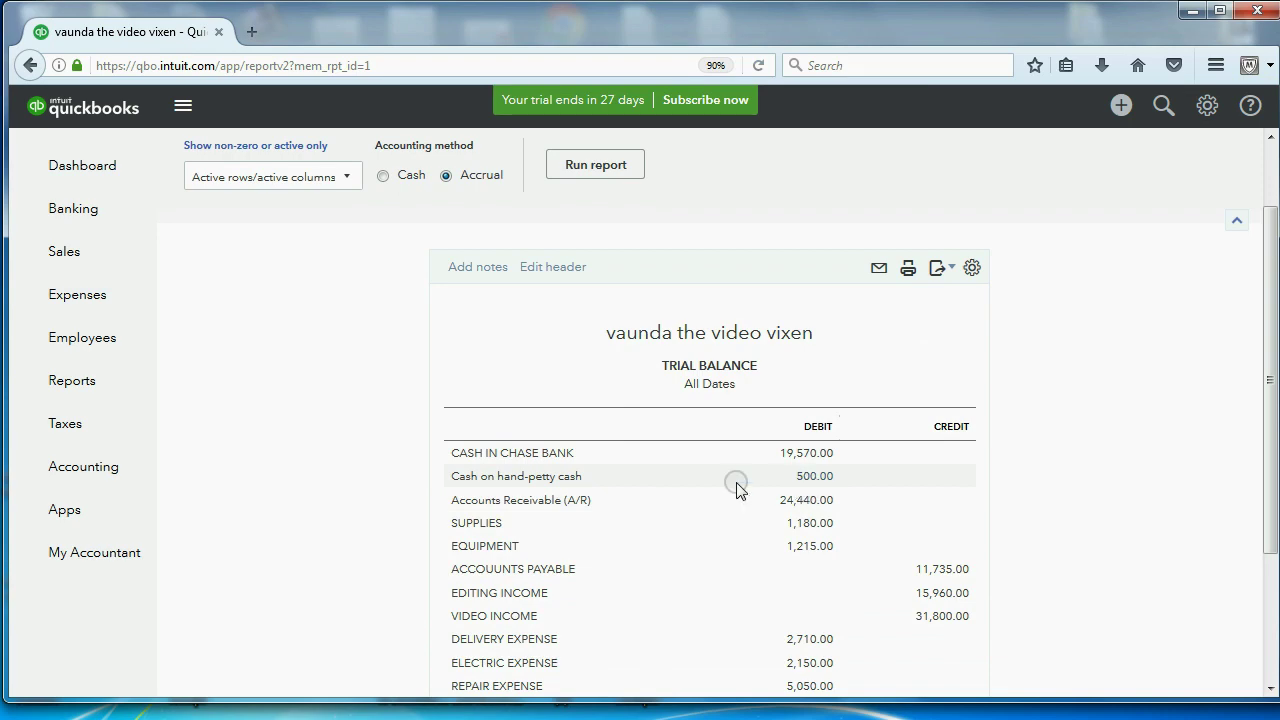
{"action": "left_click", "coordinate": [806, 456]}
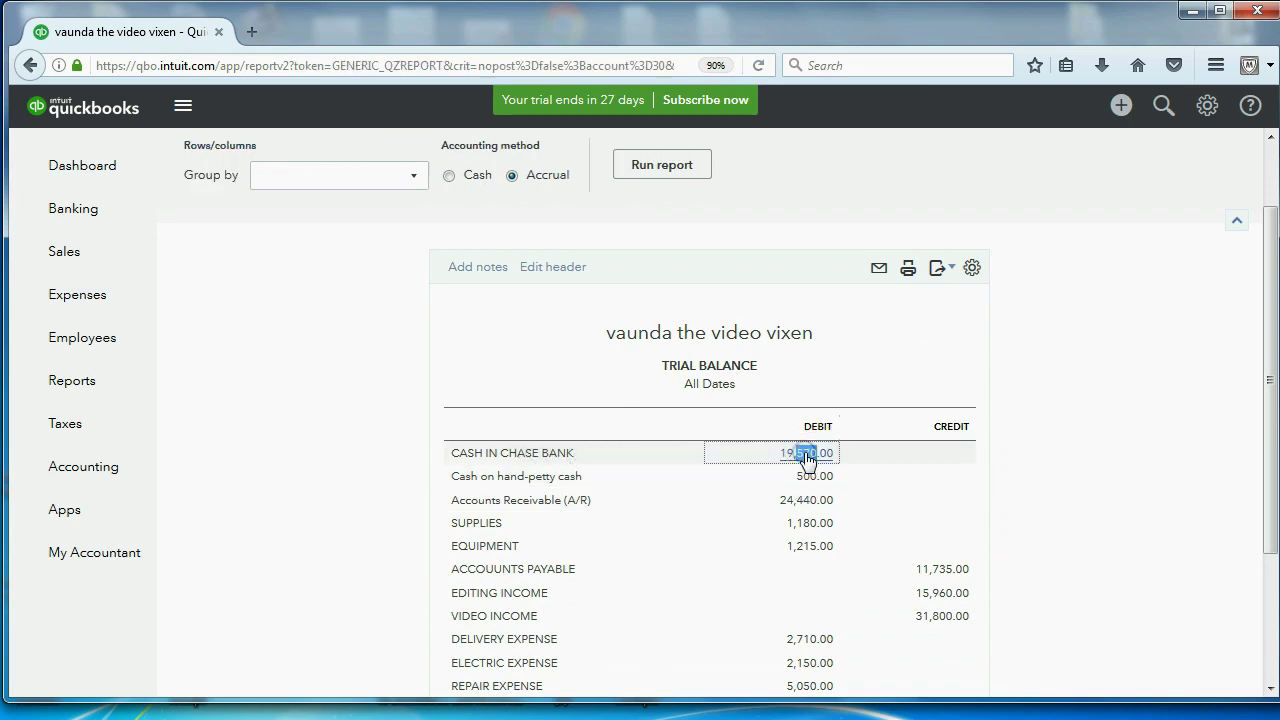
{"action": "scroll", "coordinate": [800, 450], "scroll_direction": "down", "scroll_amount": 5}
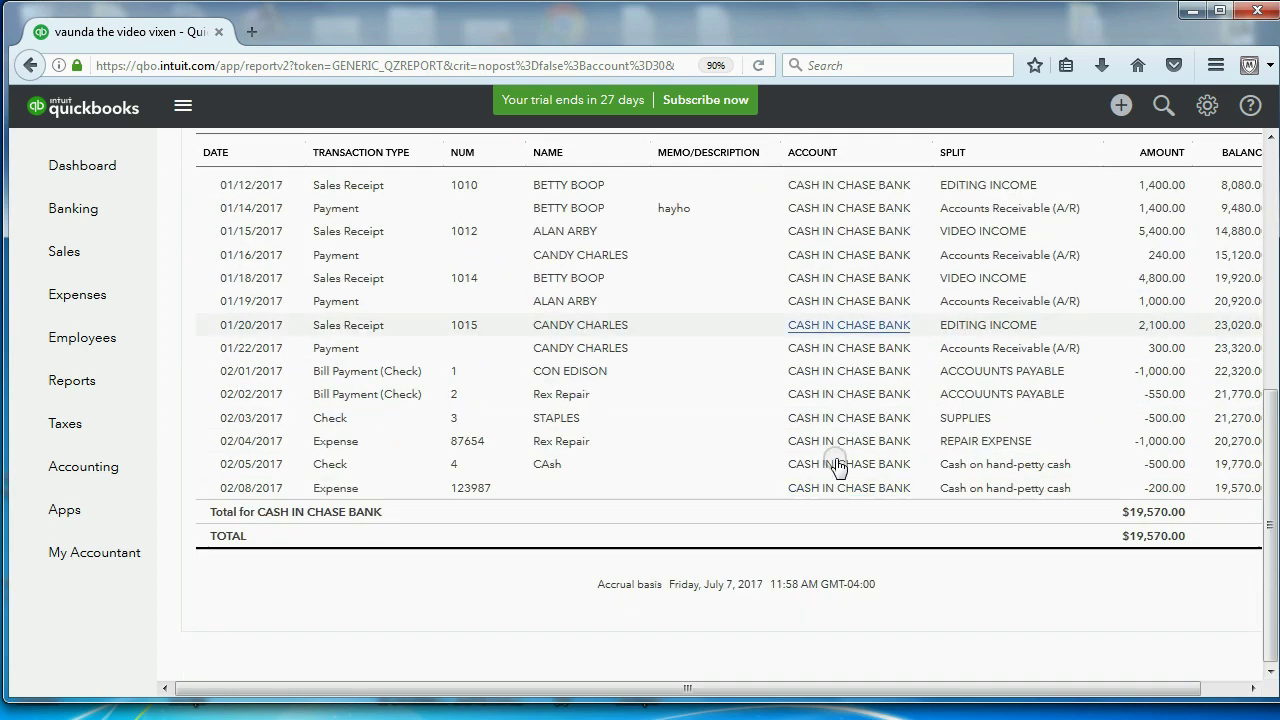
{"action": "left_click_drag", "start_coordinate": [912, 688], "coordinate": [955, 688]}
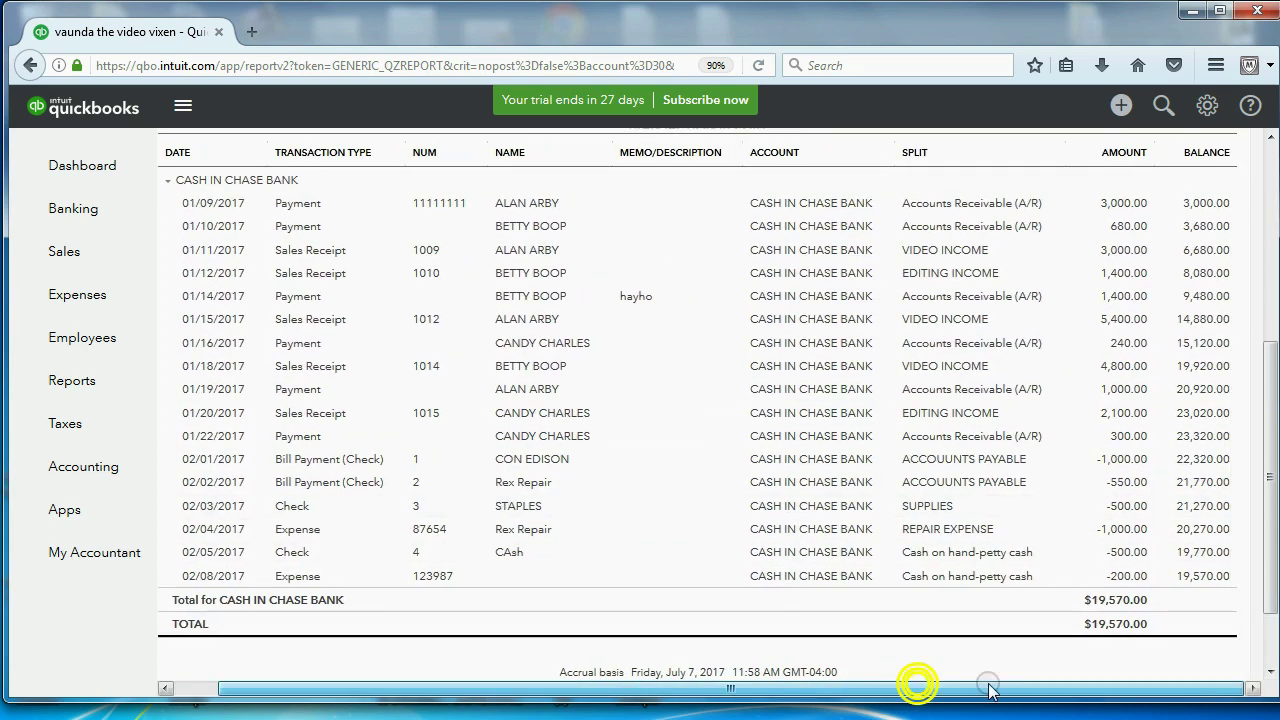